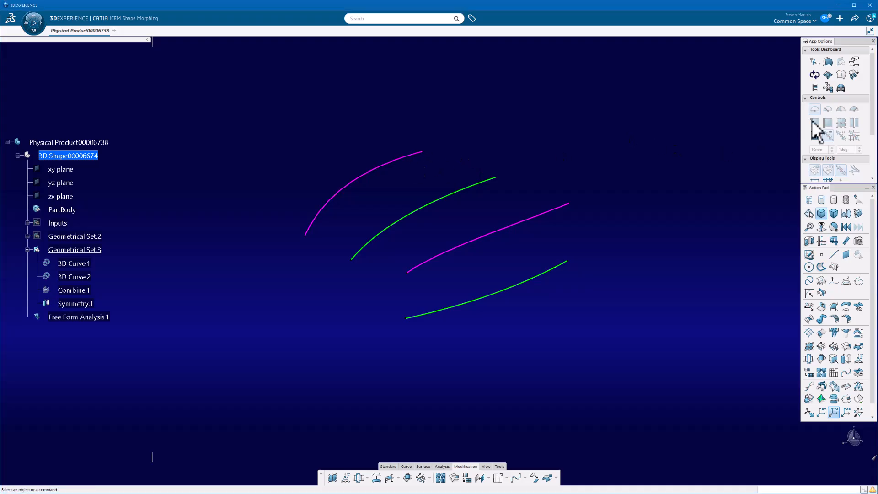
- Check the geometry type, components and order of 3D Curve.1, 3D Curve.2 and Combine.1 with Geometric Analysis
left_click(841, 75)
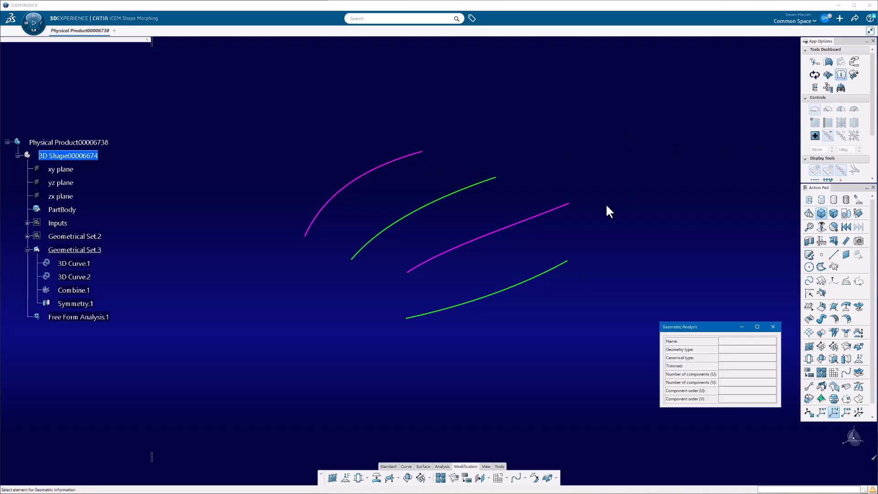
left_click(499, 295)
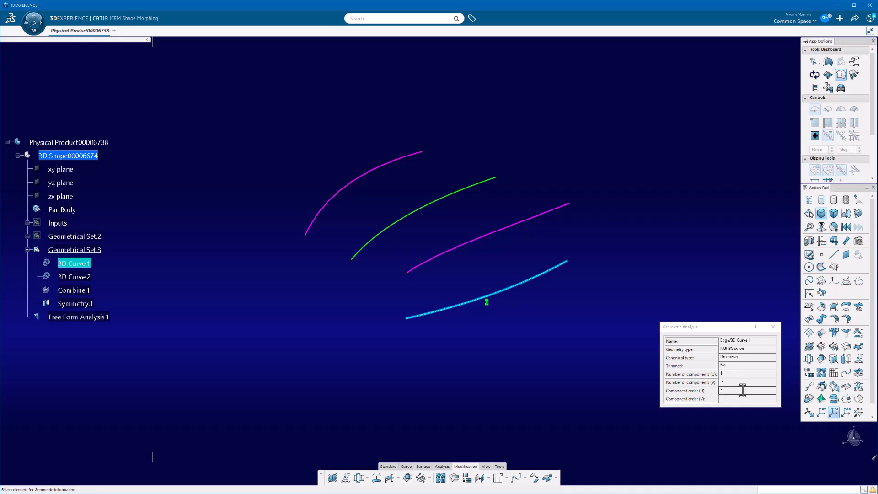
left_click(440, 195)
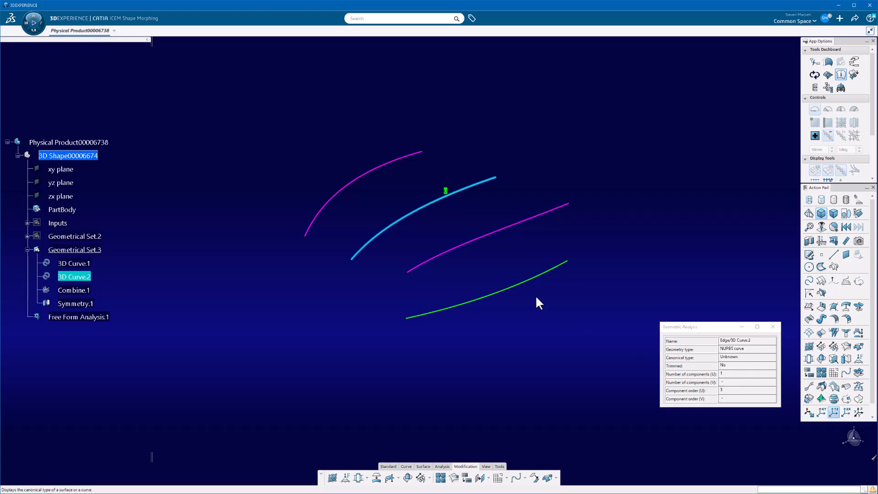
left_click(478, 243)
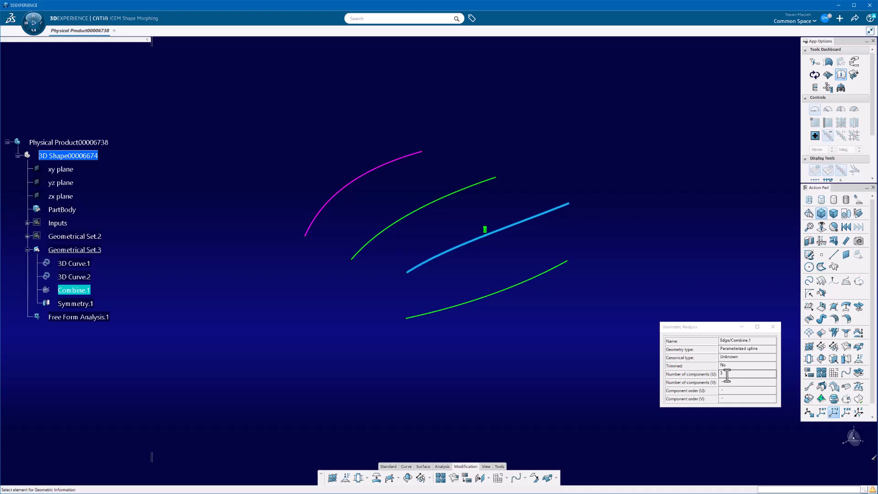
left_click(773, 327)
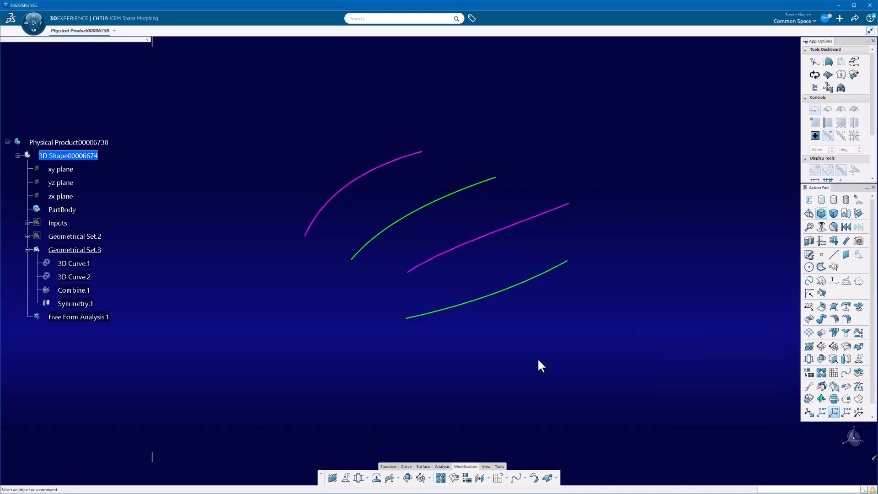
- Hide the two green input curves, 3D Curve.2 and 3D Curve.1
middle_click_drag(538, 359, 496, 327)
left_click(496, 291)
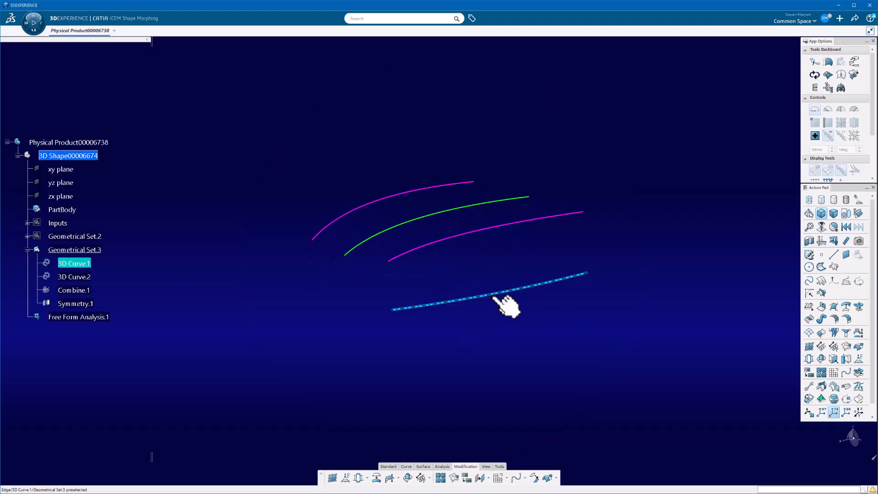
right_click(468, 207)
left_click(488, 231)
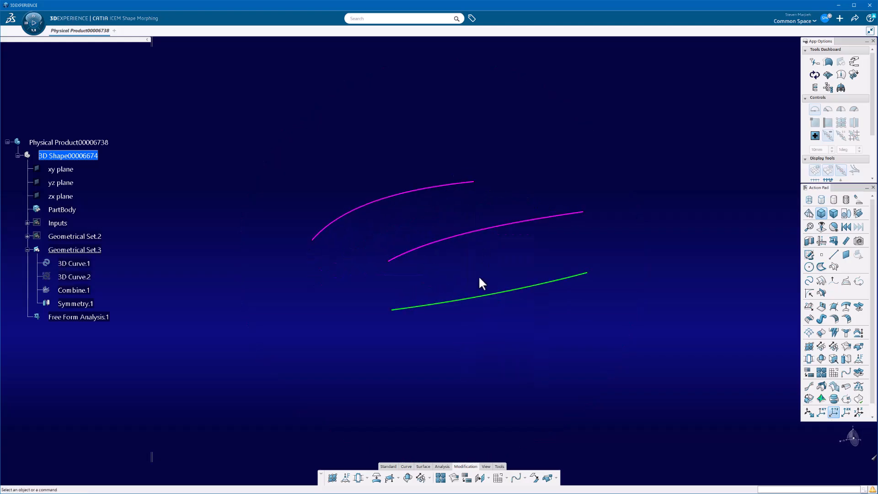
right_click(483, 299)
left_click(502, 322)
middle_click_drag(504, 289, 540, 295)
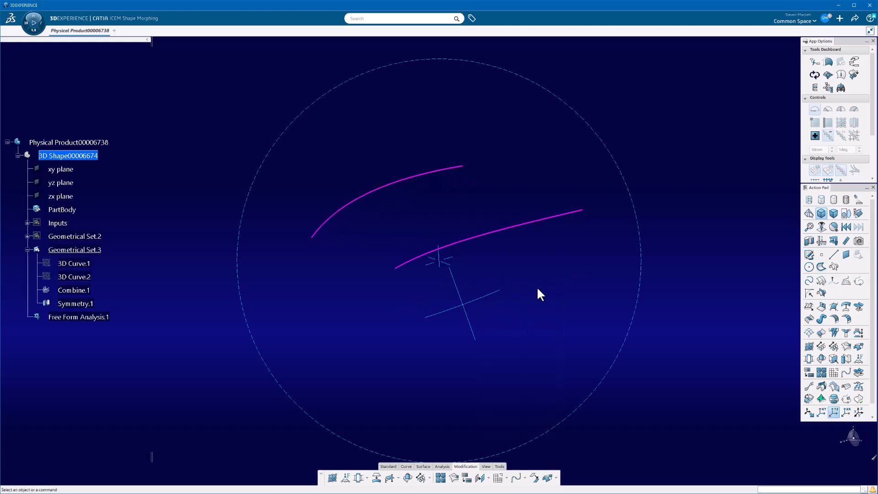
- Dress up the Combine.1 curve to display its control points, segmentation and free borders
left_click(828, 75)
left_click(536, 222)
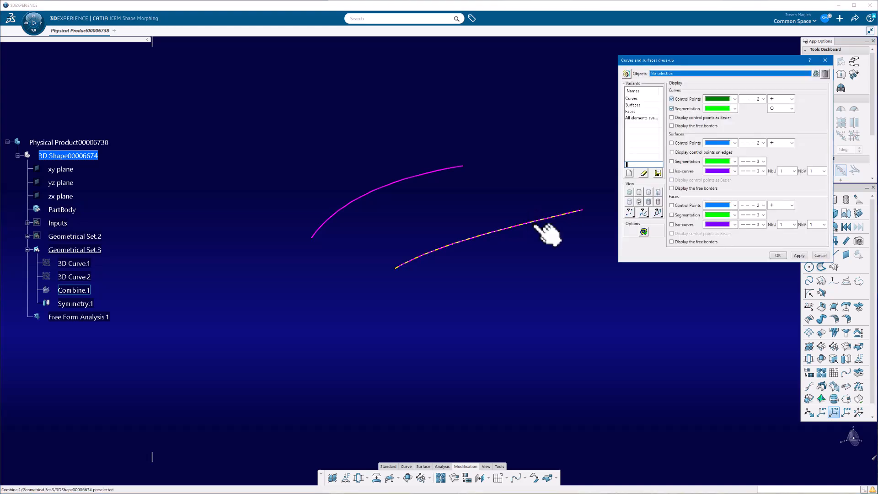
left_click(672, 98)
left_click(722, 127)
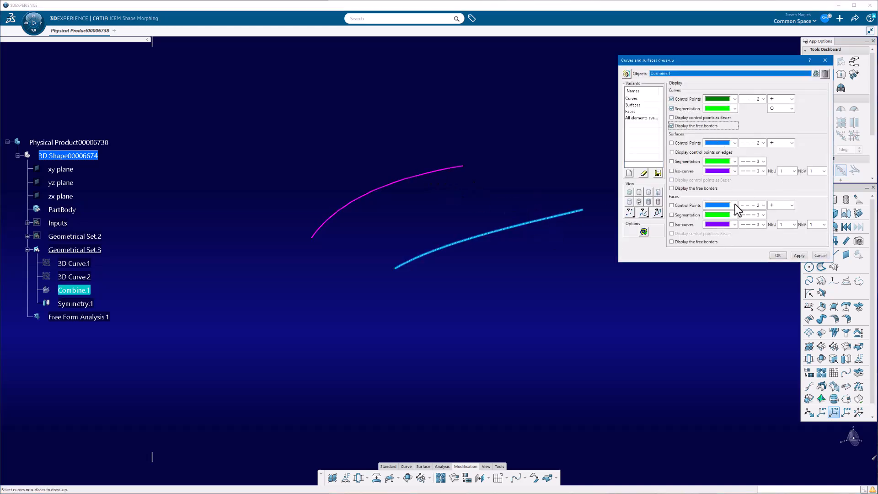
left_click(799, 255)
middle_click_drag(439, 257, 503, 215)
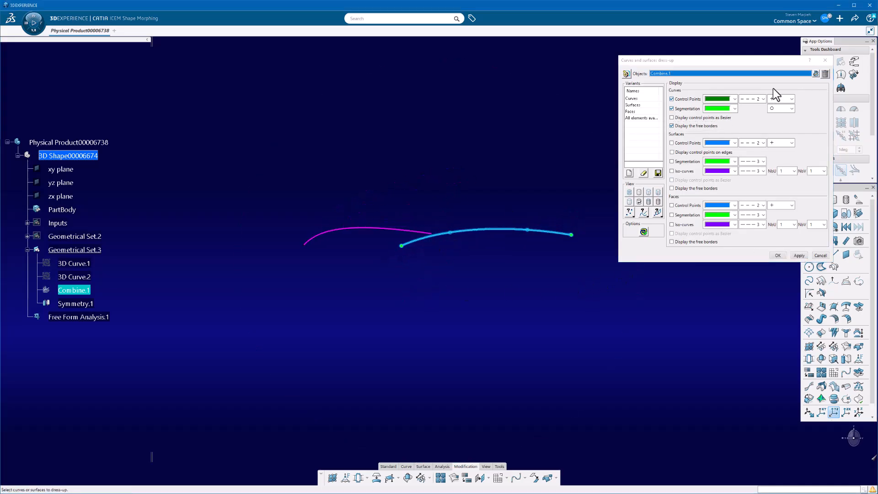
- Turn on the display of control points as Bezier for the Combine.1 curve and accept the dress-up
left_click(672, 117)
left_click(806, 254)
middle_click_drag(567, 277, 527, 214)
left_click(782, 255)
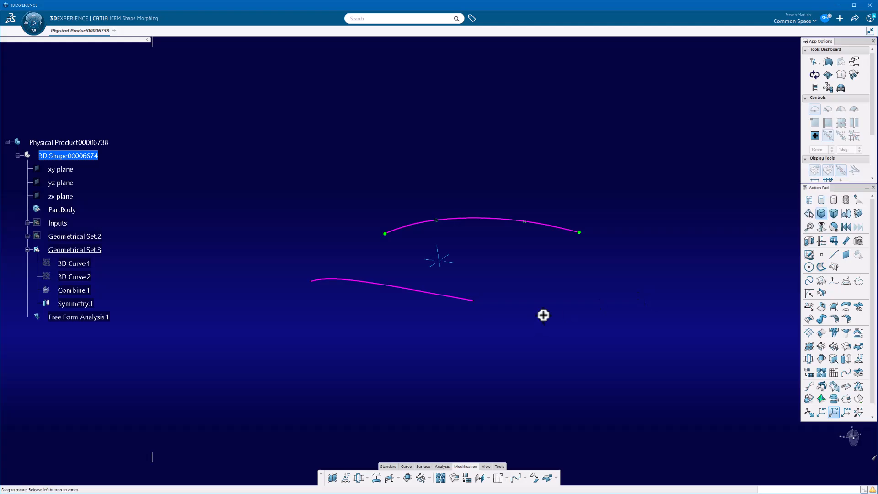
- Inspect the control points of Combine.1 on a converted NUPBS copy with the Control Points tool, and discard the copy
middle_click_drag(543, 314, 449, 207)
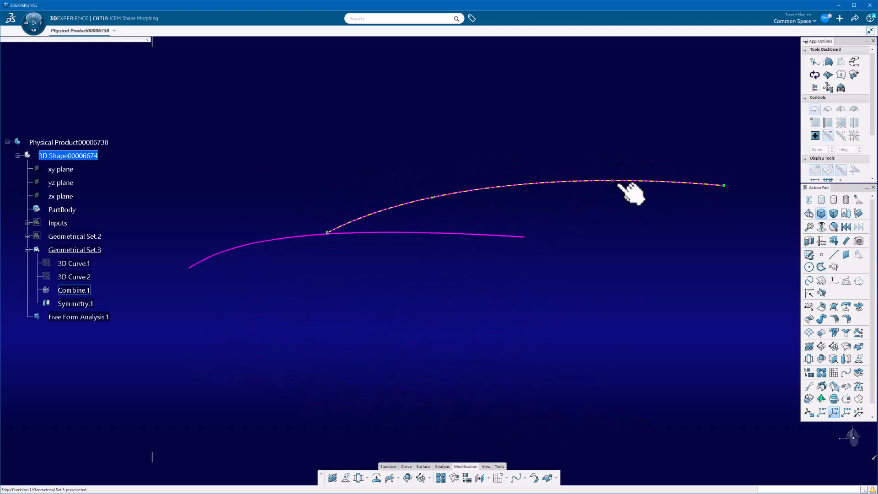
middle_click_drag(476, 265, 690, 352)
left_click(809, 346)
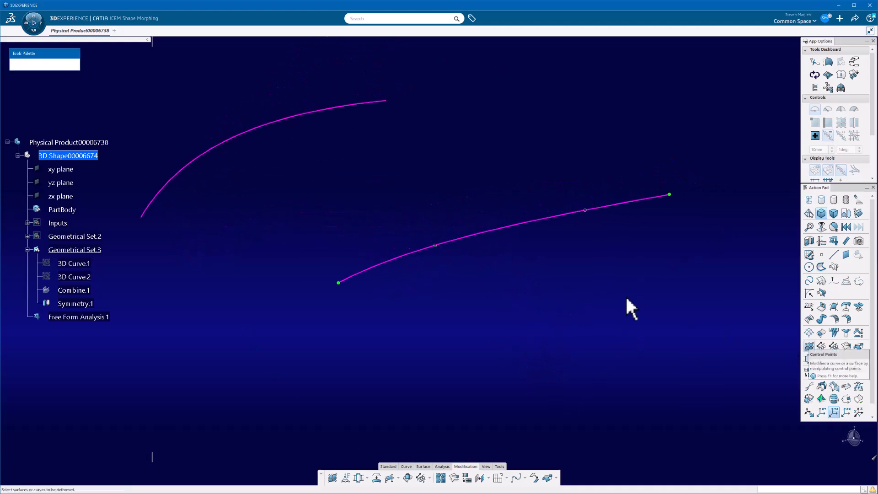
left_click(525, 224)
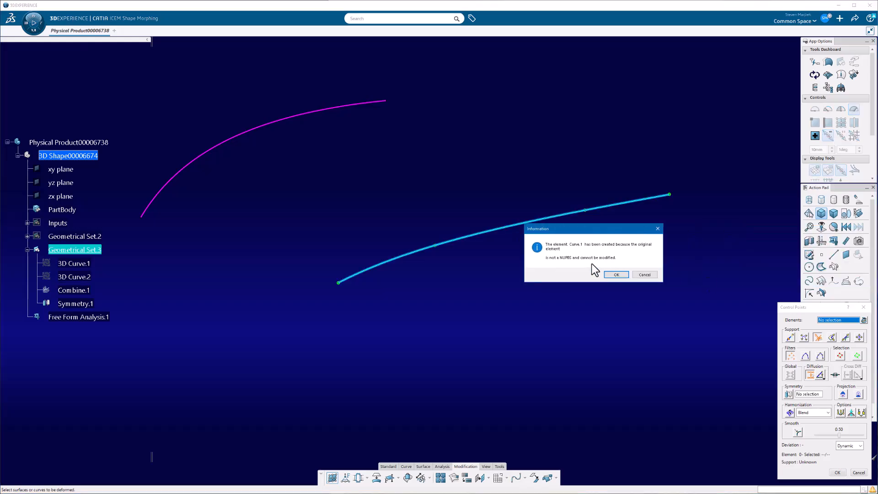
left_click(615, 274)
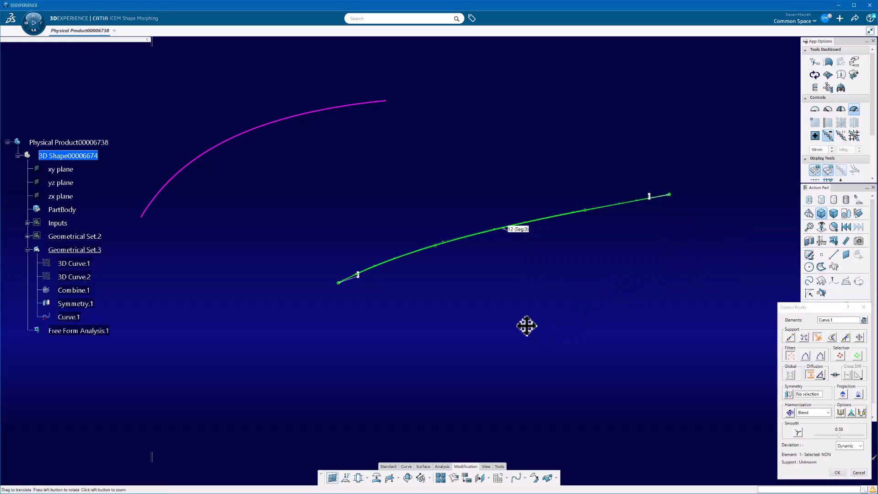
middle_click_drag(525, 325, 470, 191)
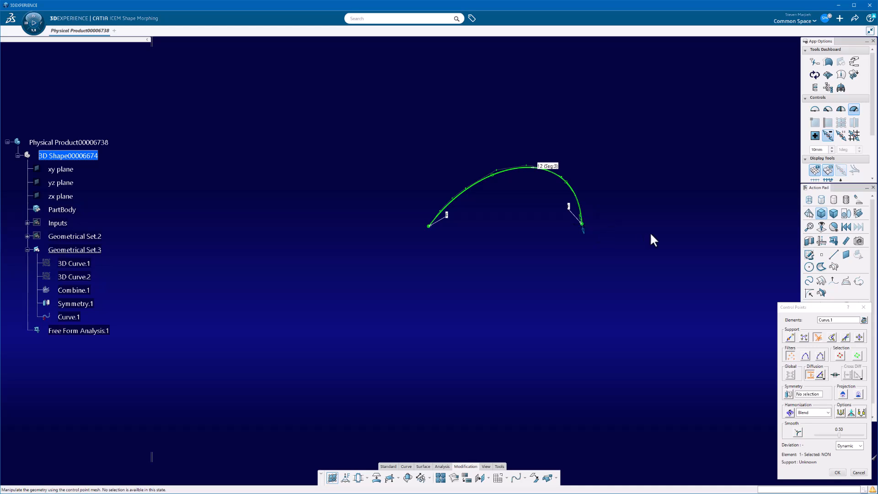
key("Escape")
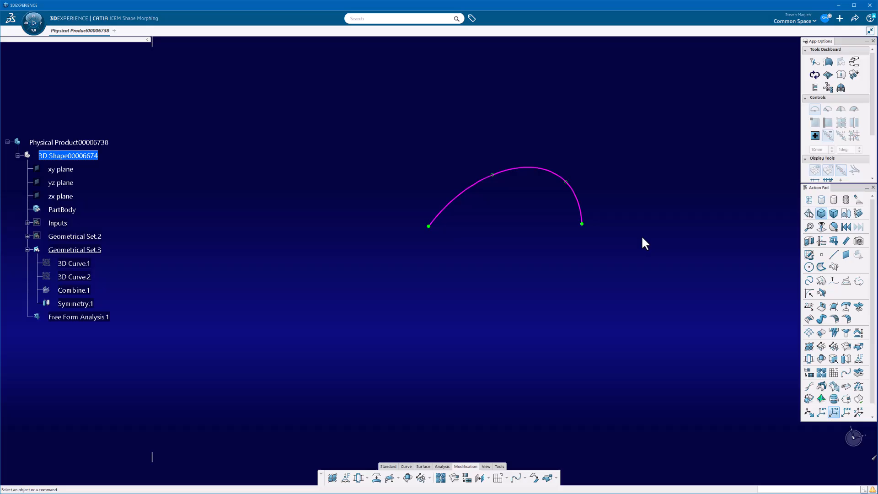
- Review the Combine.1 definition and its Along Direction option, and cancel the edit
middle_click_drag(643, 237, 496, 341)
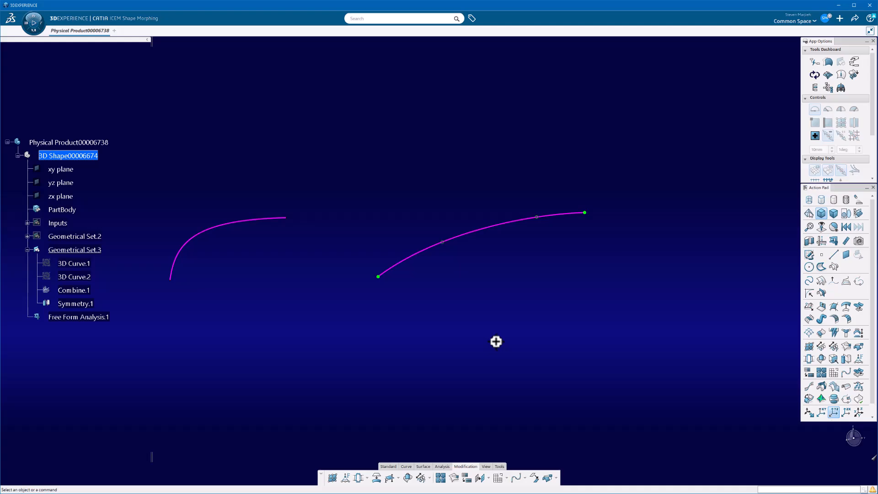
double_click(499, 228)
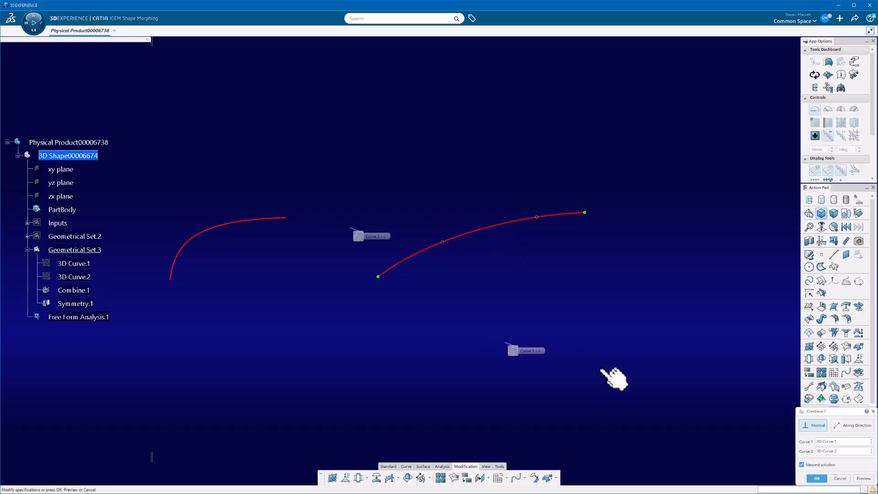
left_click_drag(851, 413, 705, 238)
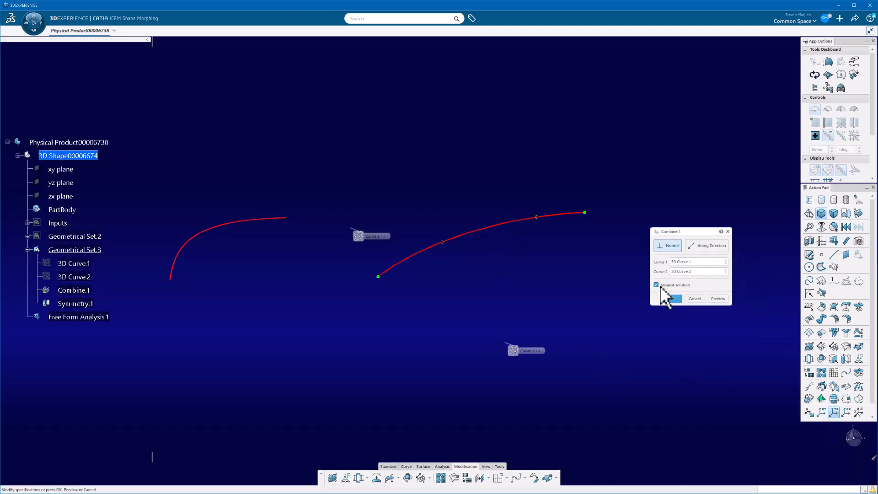
left_click(699, 247)
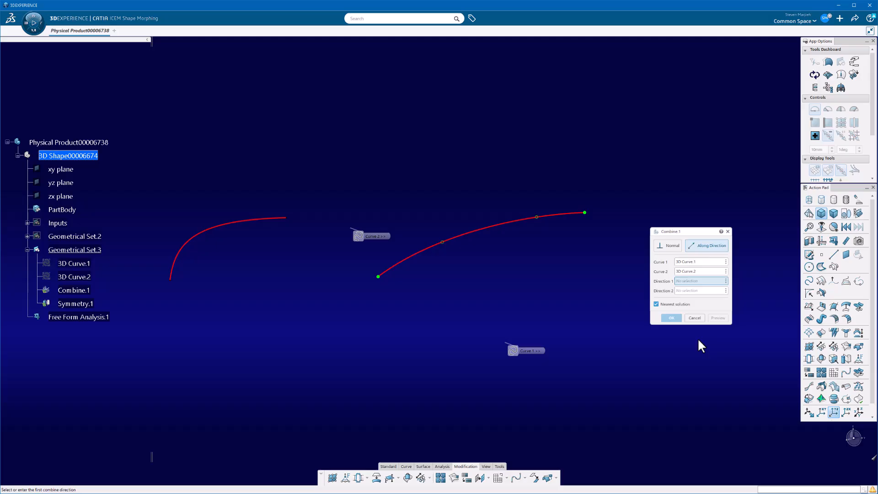
key("Escape")
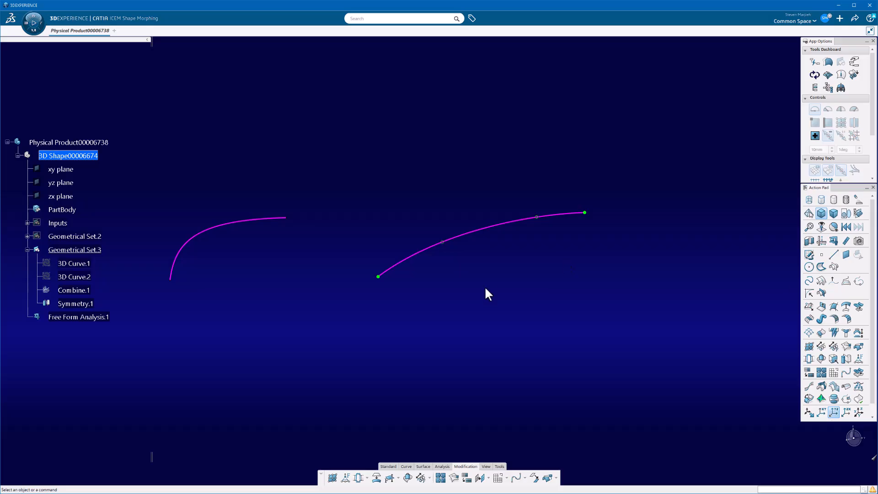
- Create a single-type blend surface from the Combine.1 curve to the Symmetry.1 curve
left_click(423, 466)
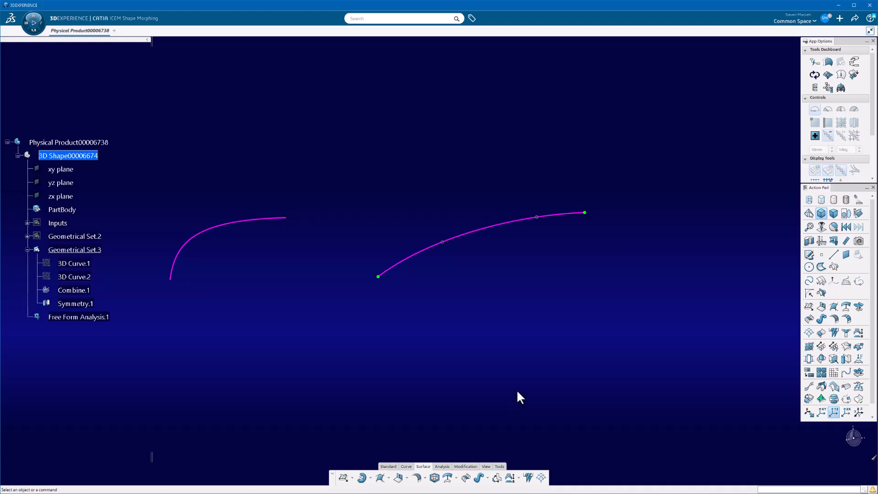
left_click(469, 479)
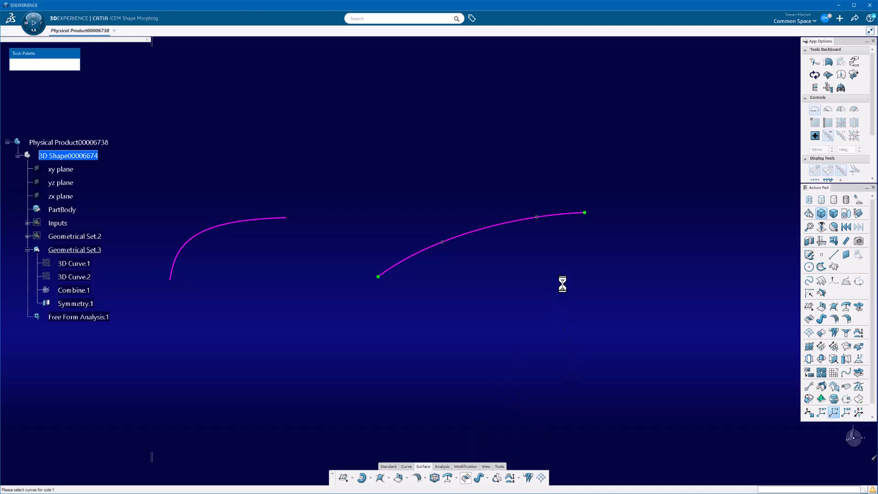
middle_click_drag(535, 274, 551, 299)
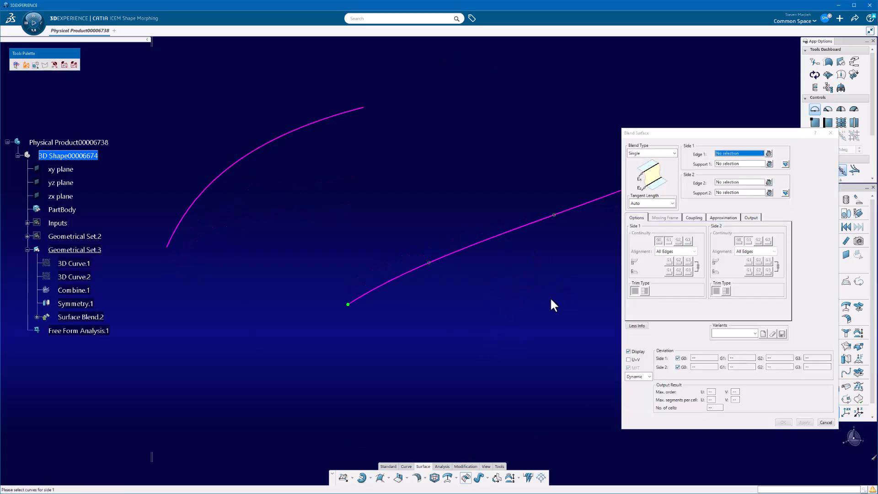
middle_click_drag(469, 332, 416, 351)
left_click_drag(715, 134, 685, 119)
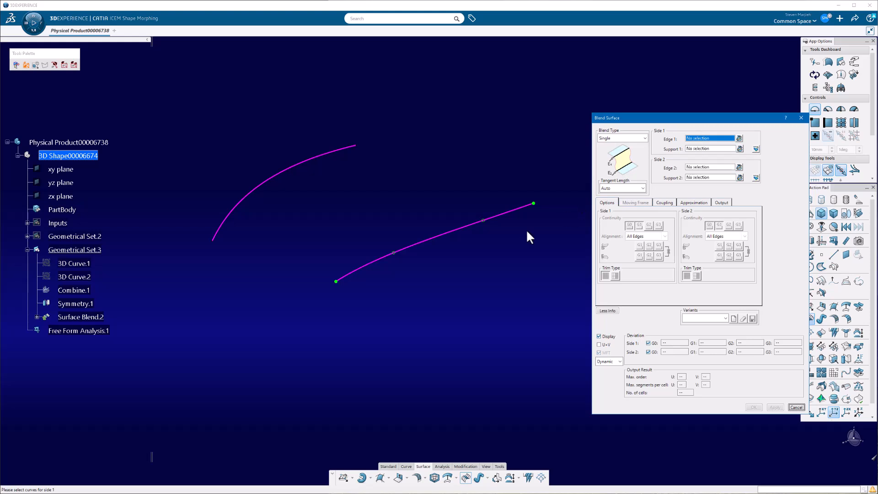
left_click(521, 207)
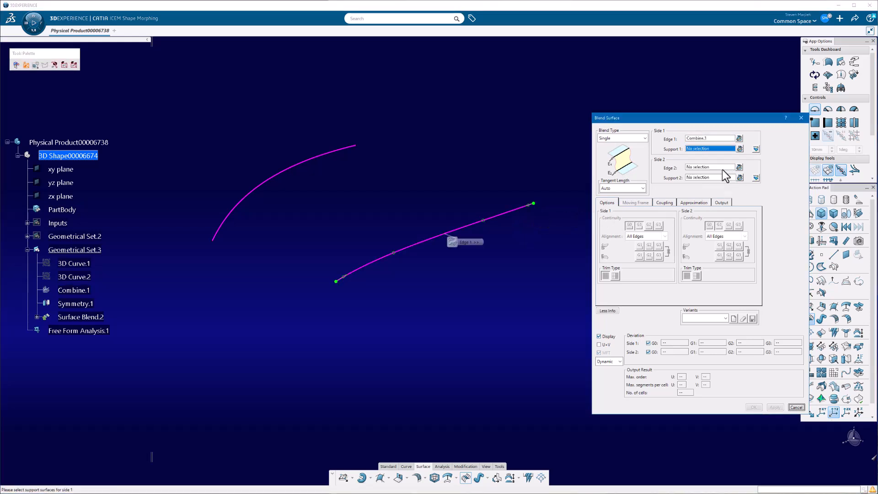
left_click(348, 147)
left_click(772, 407)
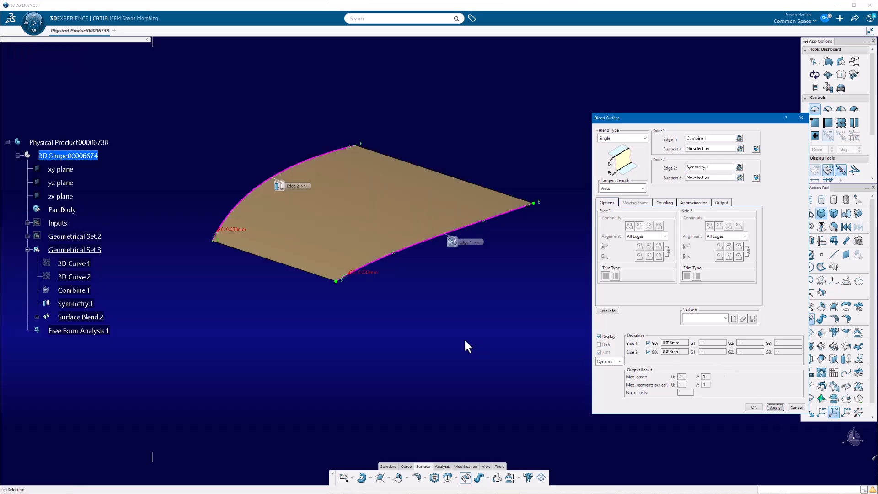
- Set the blend surface's approximation to Automatic, apply it and accept the surface
middle_click_drag(461, 264, 398, 299)
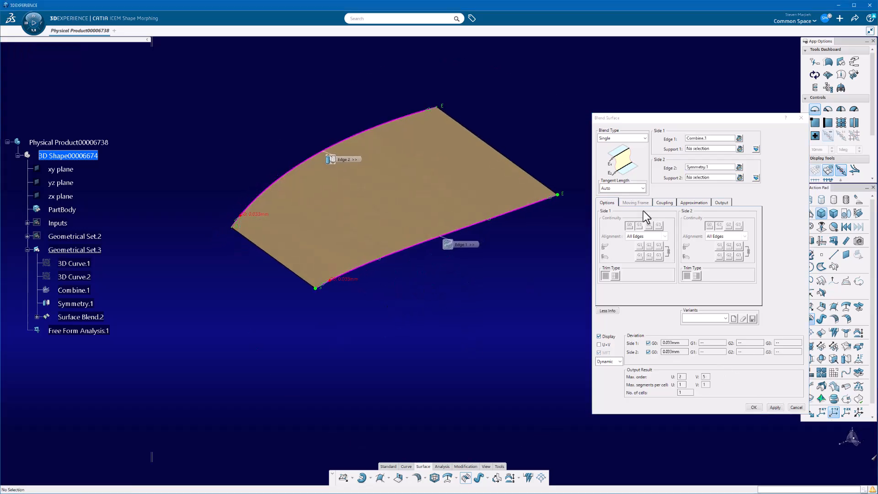
left_click(700, 206)
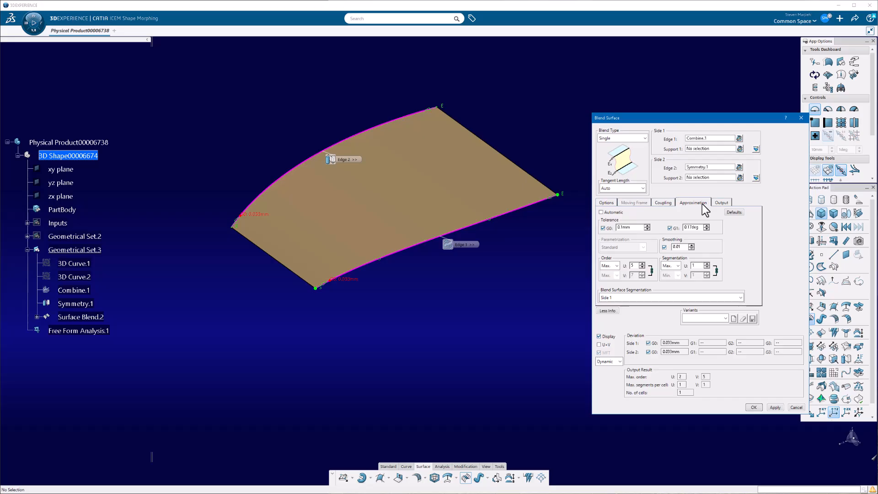
left_click_drag(721, 116, 704, 72)
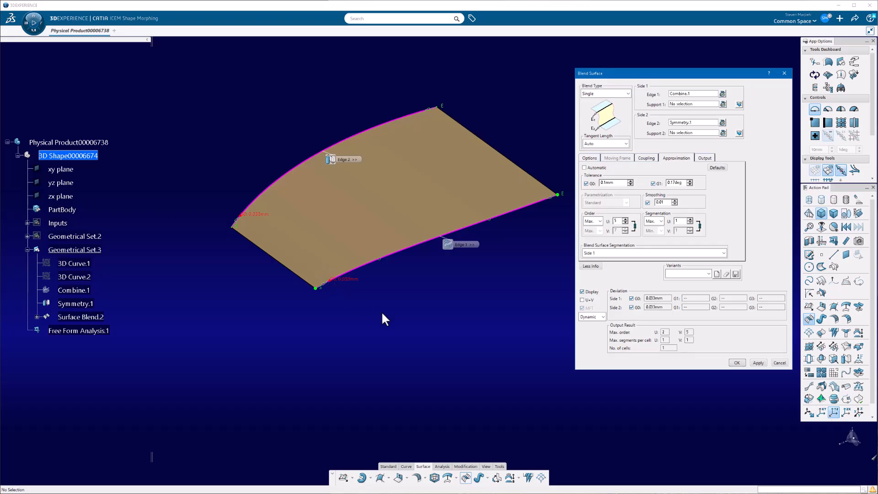
middle_click_drag(366, 340, 364, 331, "ctrl")
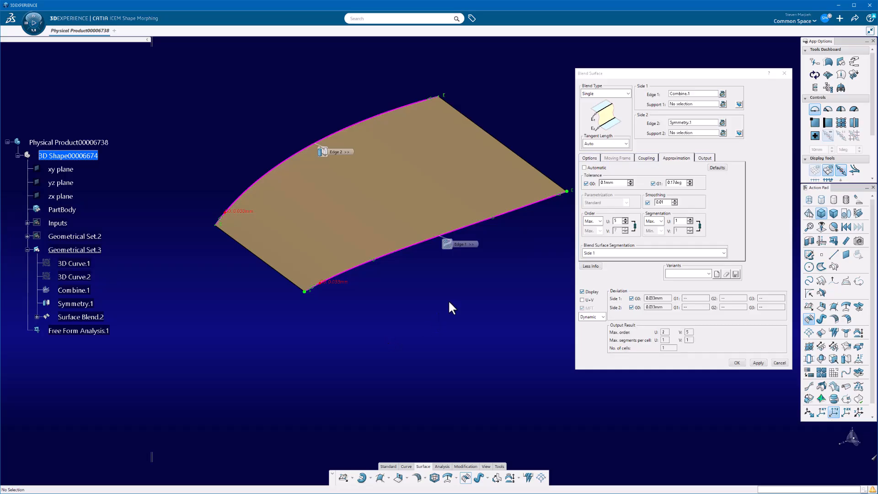
left_click(589, 167)
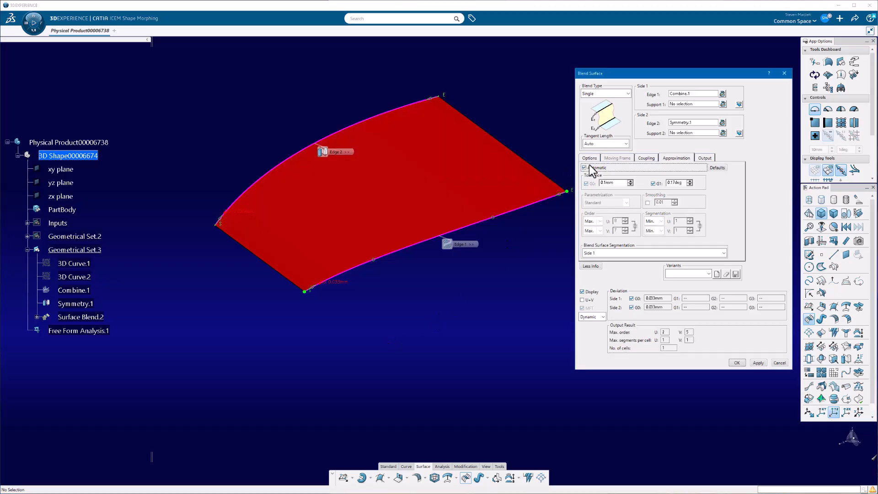
left_click(757, 362)
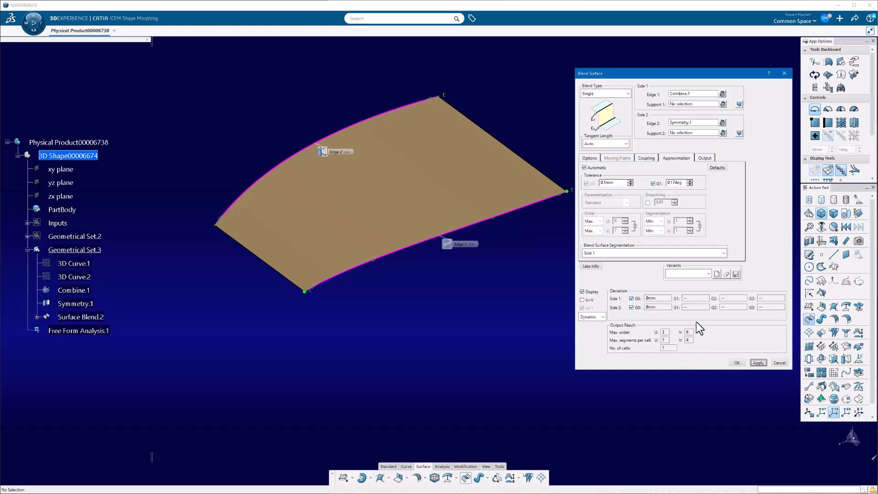
left_click(737, 363)
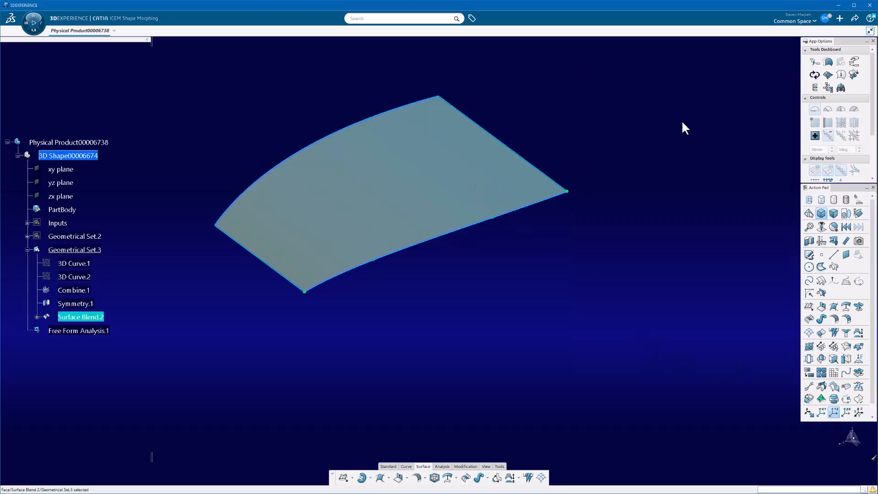
- Display the control points and segmentation of Surface Blend.2 through the curves and surfaces dress-up
left_click(828, 75)
left_click(683, 143)
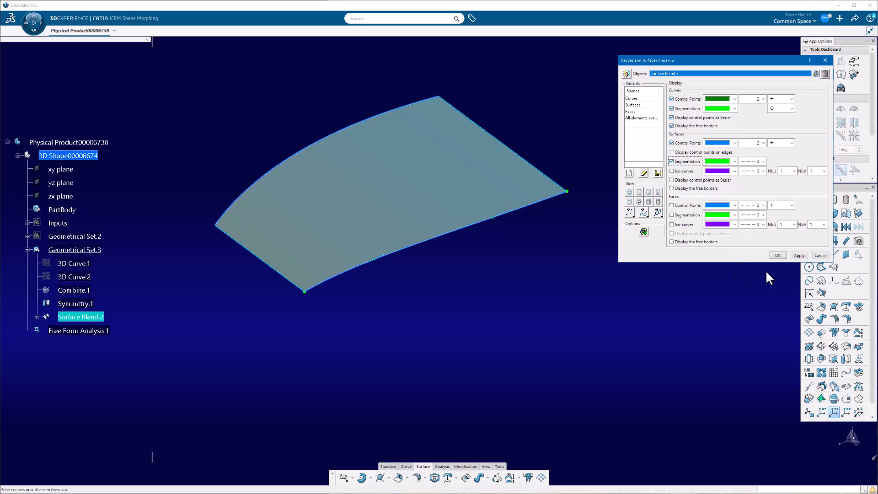
left_click(799, 255)
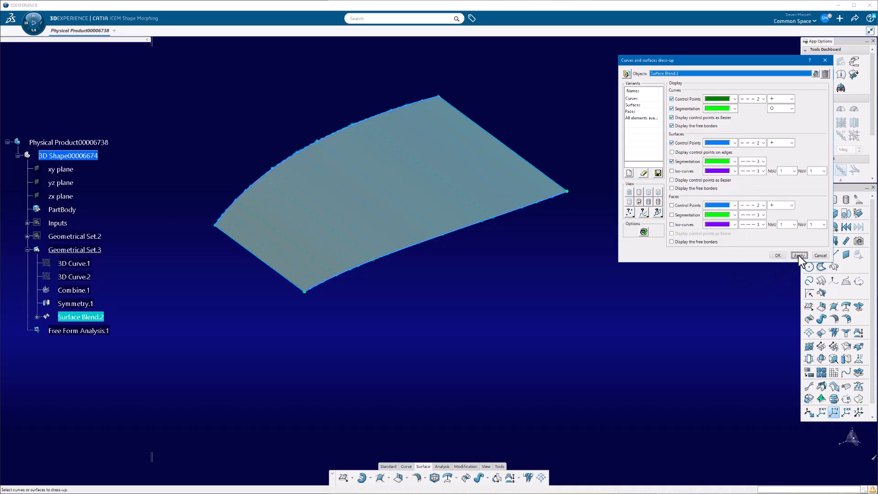
left_click(774, 255)
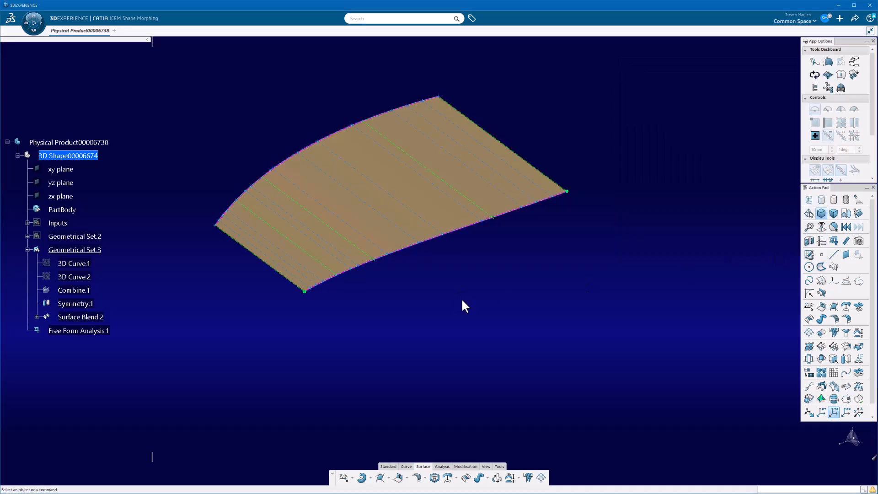
middle_click_drag(440, 297, 447, 327)
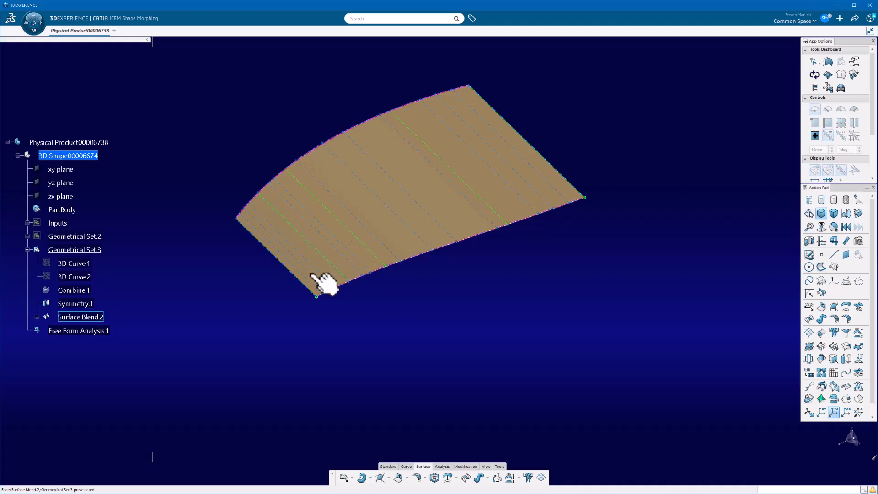
- Edit the blend surface with its extended deviation information shown, and apply it with Automatic approximation off
double_click(421, 231)
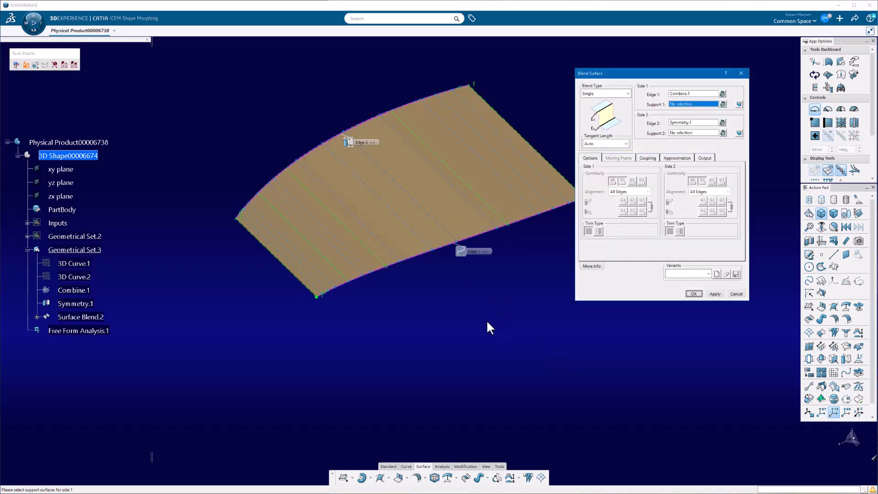
left_click(672, 159)
left_click(592, 266)
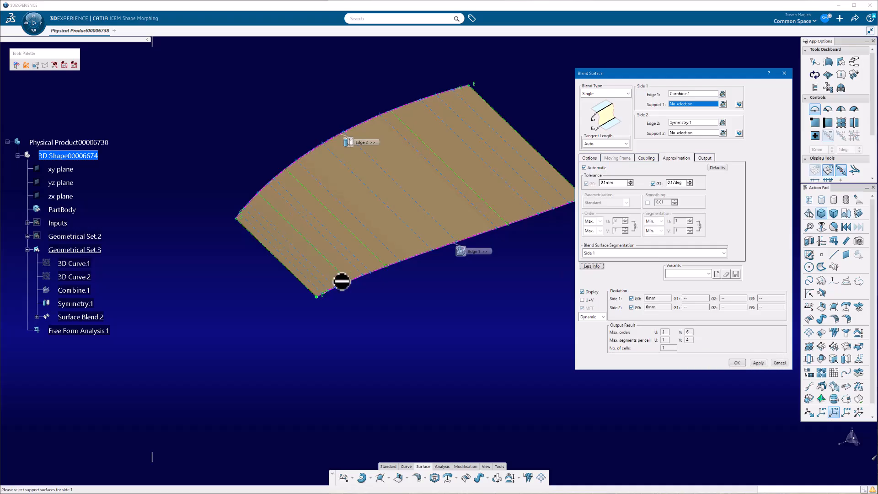
middle_click_drag(409, 301, 505, 263)
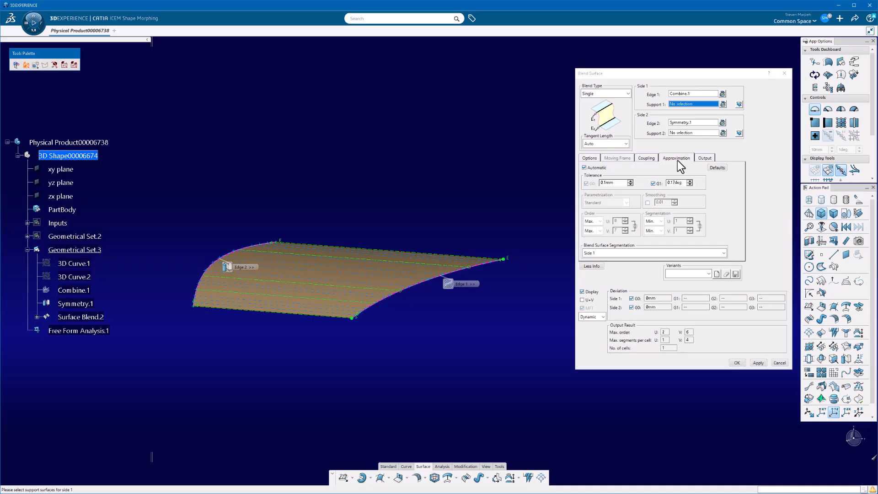
left_click(604, 169)
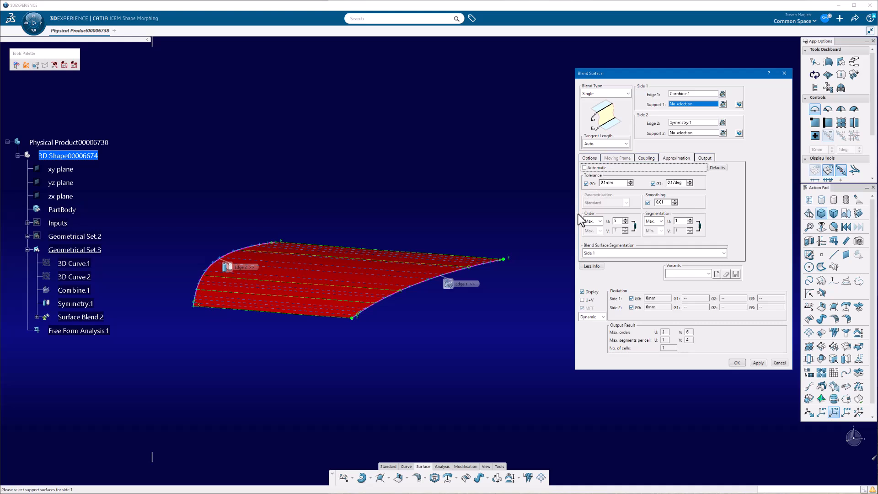
left_click(755, 364)
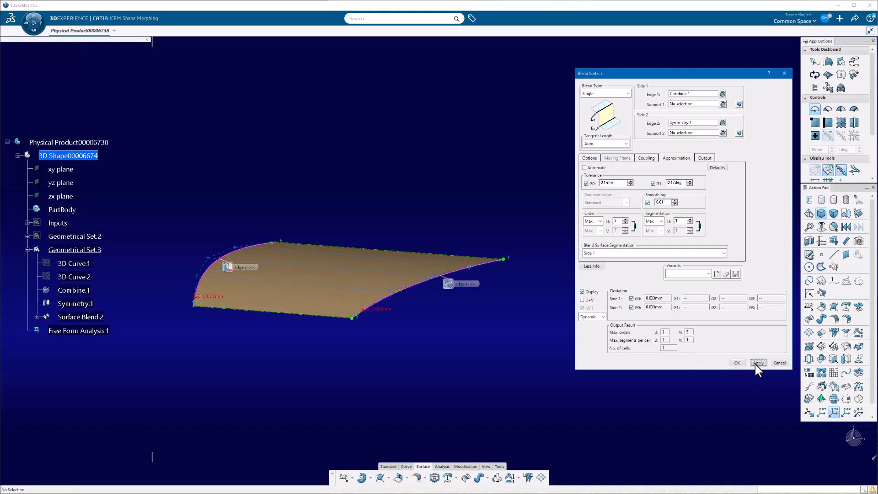
middle_click_drag(375, 137, 426, 390)
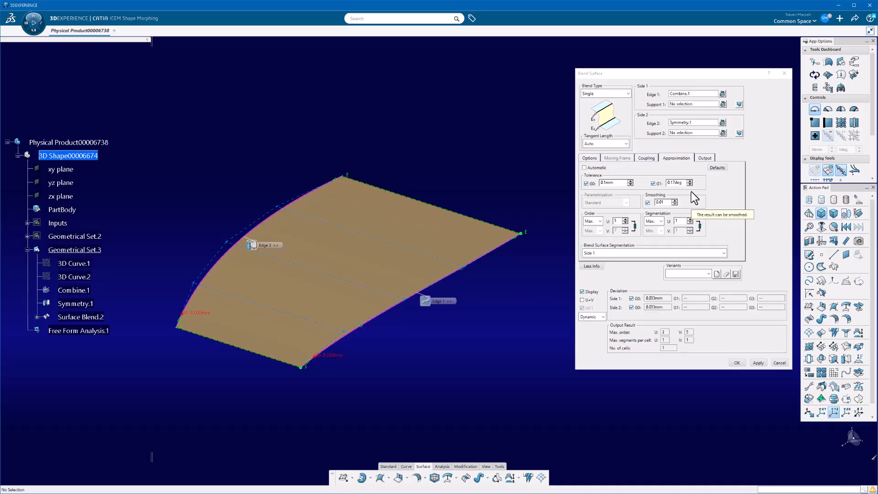
- Turn off smoothing for the blend surface, reapply it and display its U+V order labels
left_click(648, 203)
left_click(752, 361)
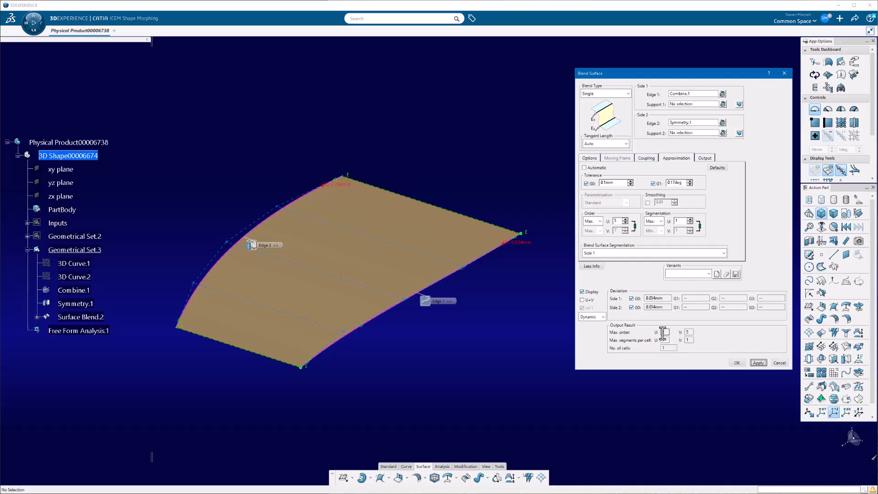
left_click(582, 300)
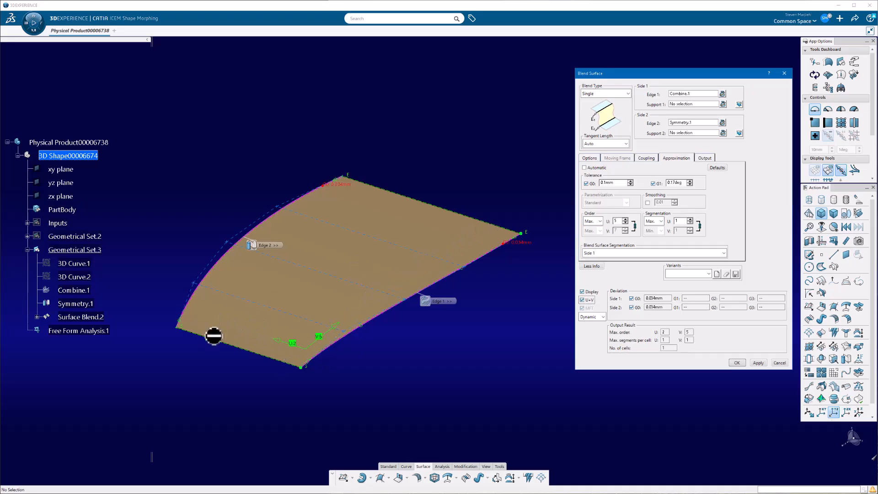
middle_click_drag(213, 336, 295, 352)
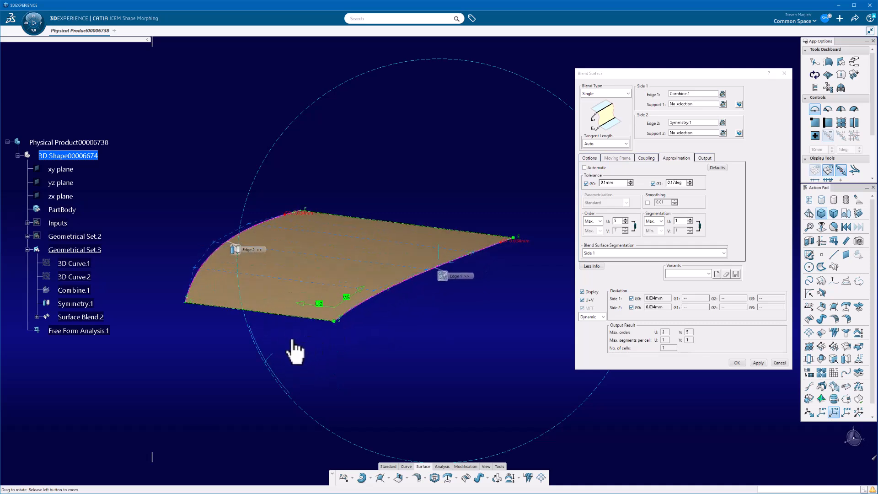
middle_click_drag(439, 294, 435, 378)
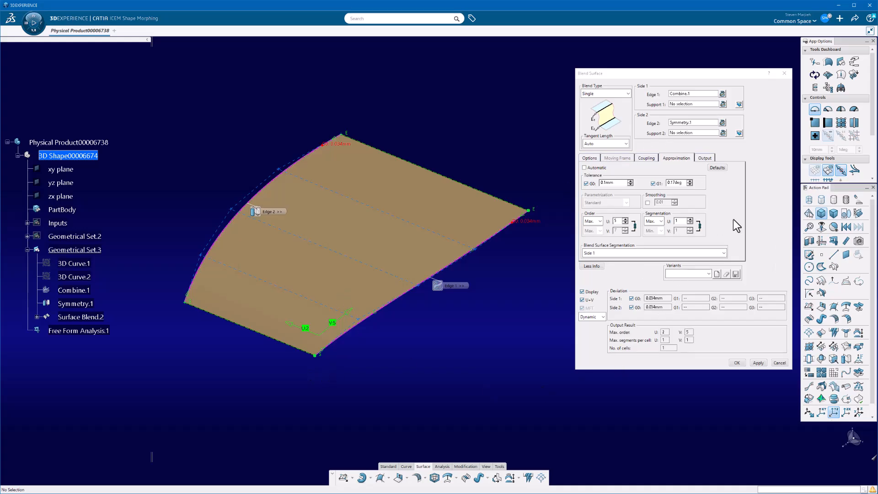
- Try the blend surface with a maximum U order of 3 and of 4, dismissing the update errors
left_click(625, 223)
left_click(625, 223)
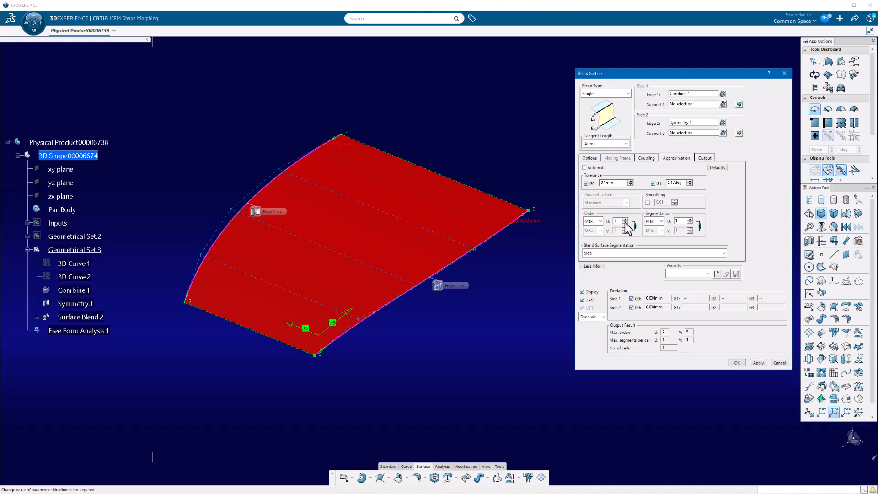
left_click(755, 361)
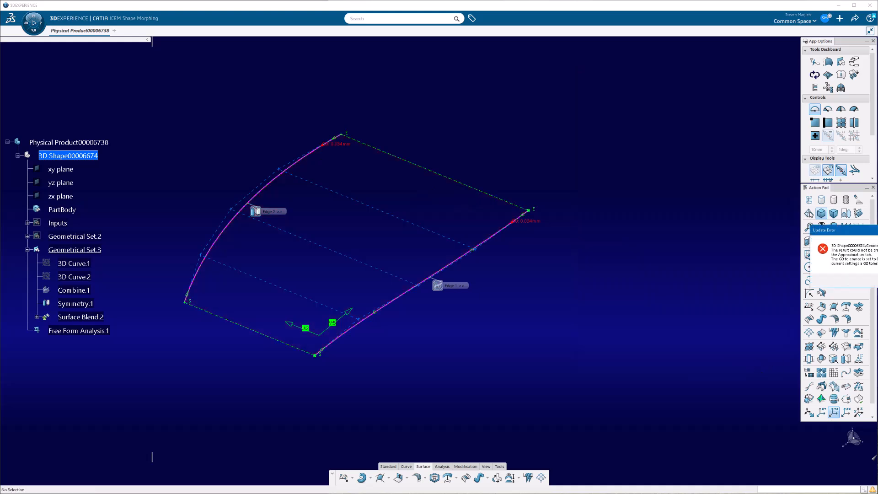
left_click_drag(877, 230, 668, 216)
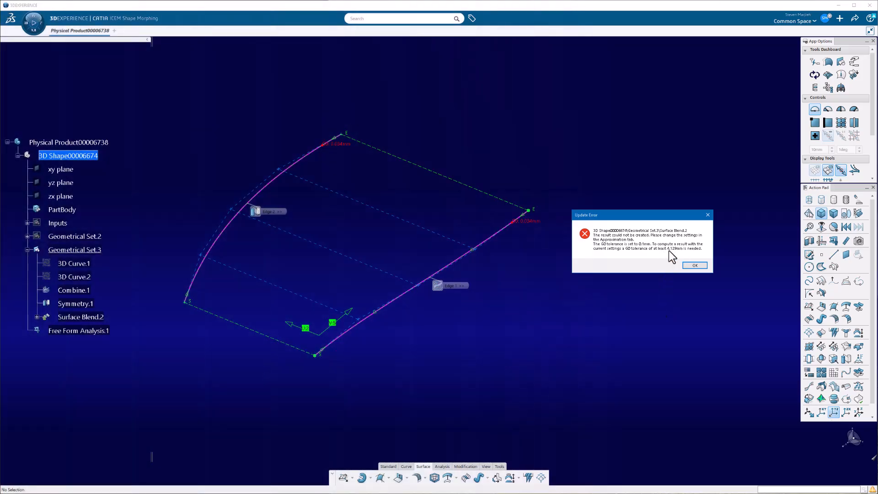
left_click(694, 265)
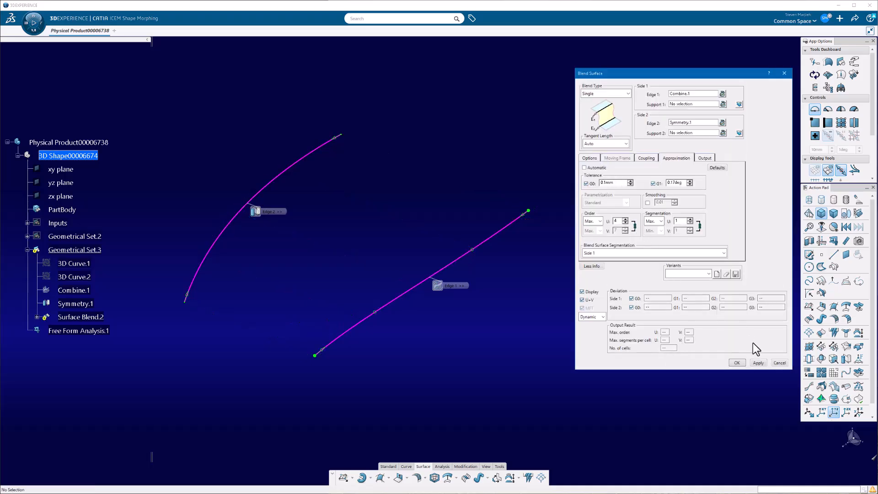
left_click(757, 363)
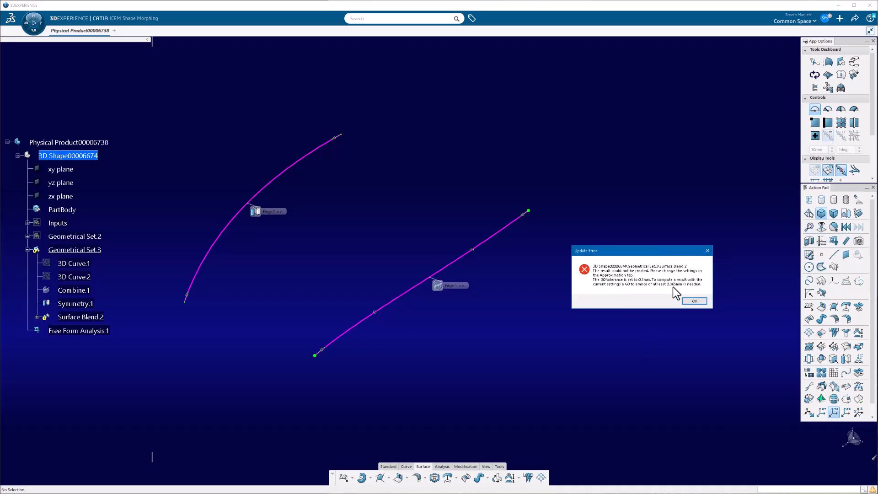
left_click(687, 299)
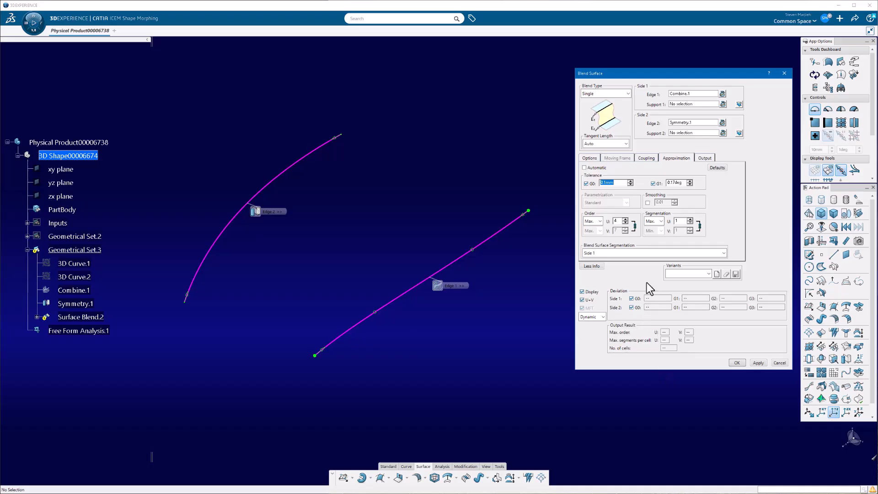
- Try raising the maximum U segmentation to 3 and then to 5 with order 4, applying each setting
left_click(690, 219)
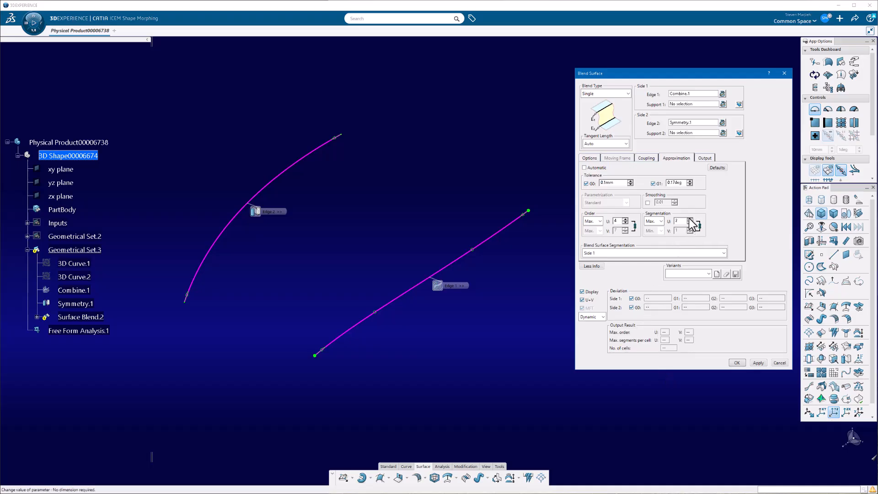
left_click(758, 362)
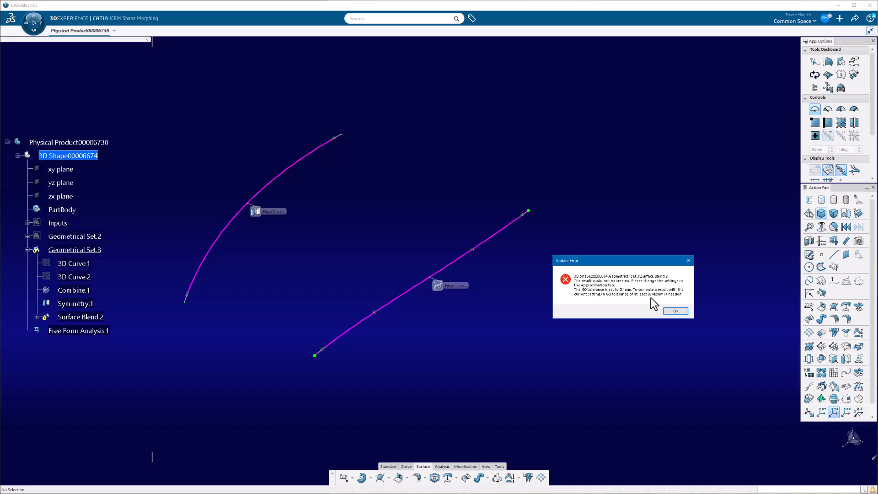
left_click(674, 311)
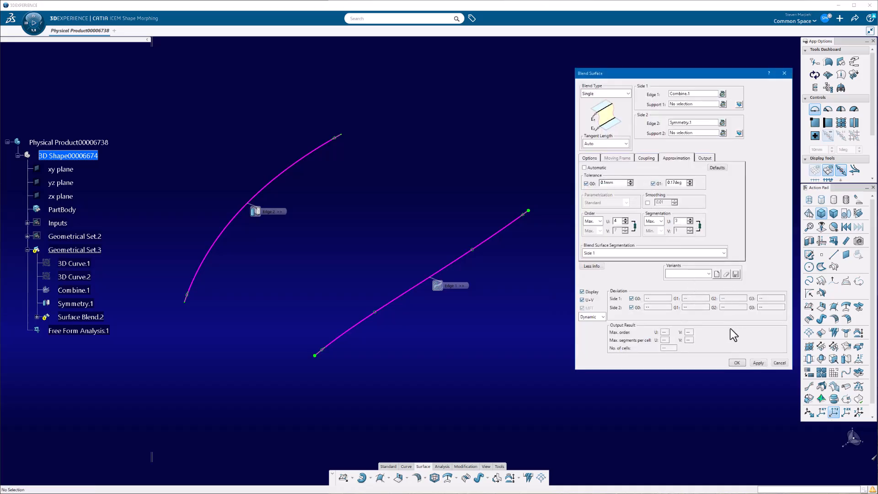
left_click(757, 362)
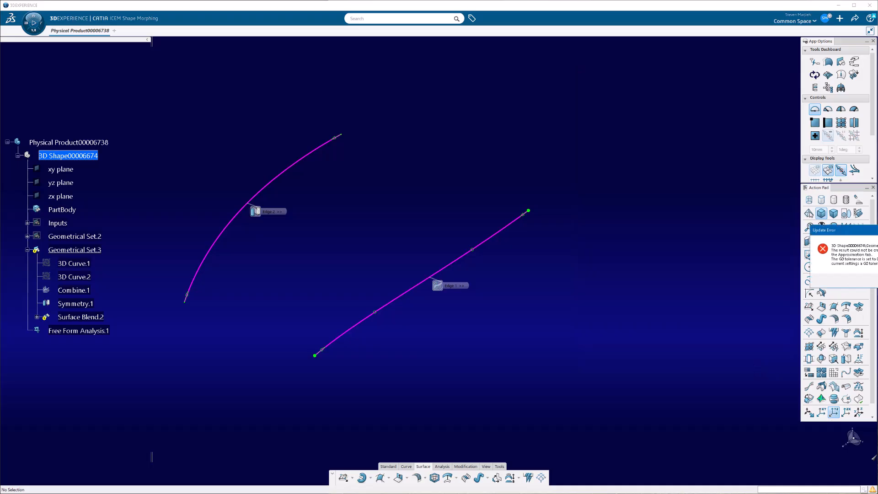
left_click(698, 280)
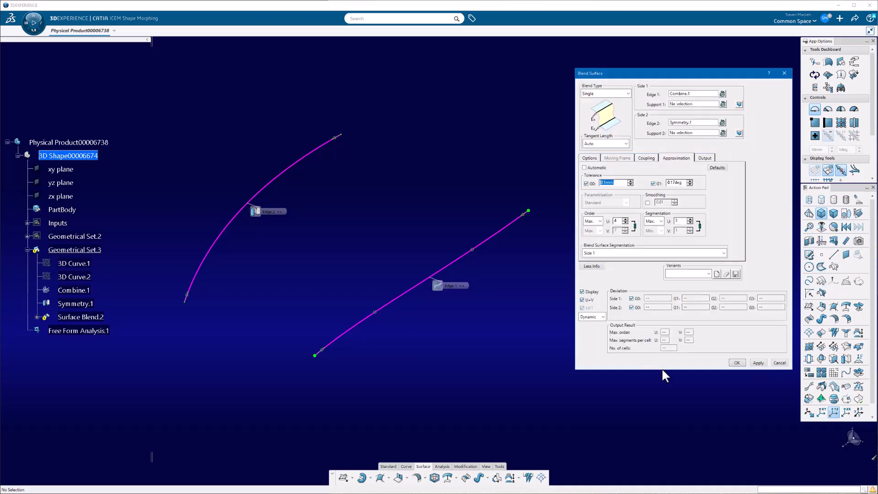
left_click(690, 219)
left_click(757, 364)
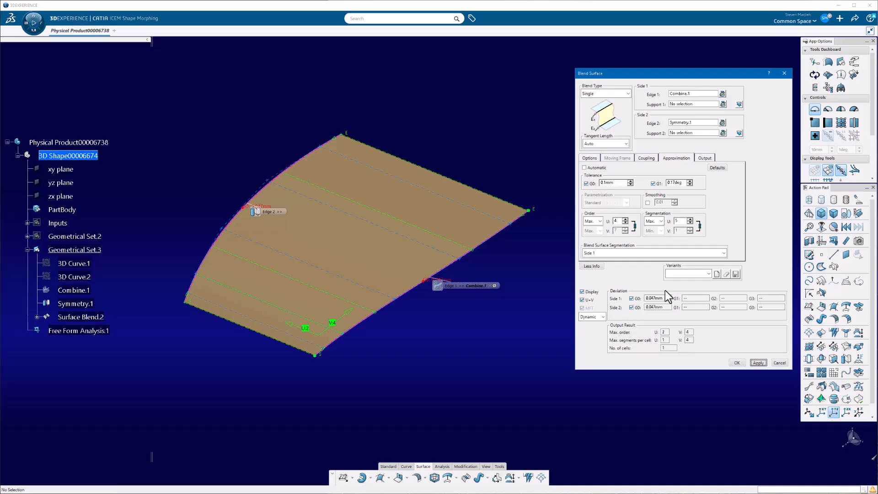
- Set the maximum U order to 5 and the maximum segmentation to 1, apply, and accept the blend surface
left_click(625, 219)
left_click(690, 223)
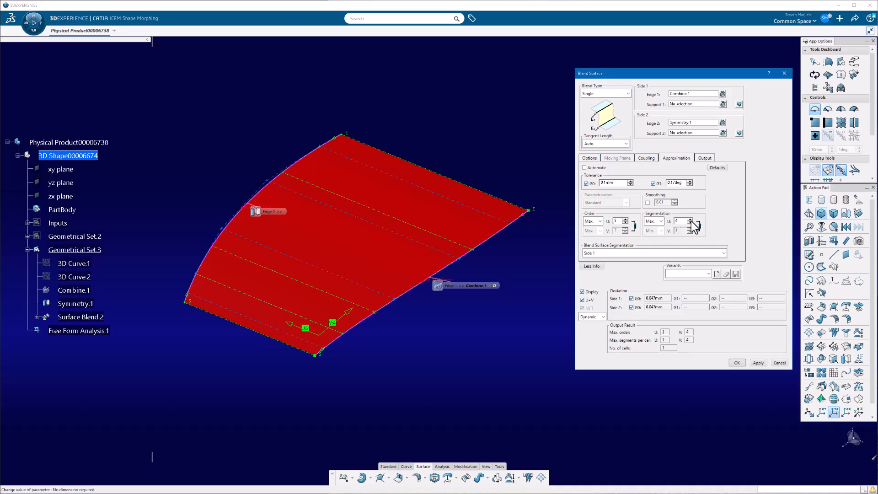
key("BackSpace")
type("1")
left_click(758, 362)
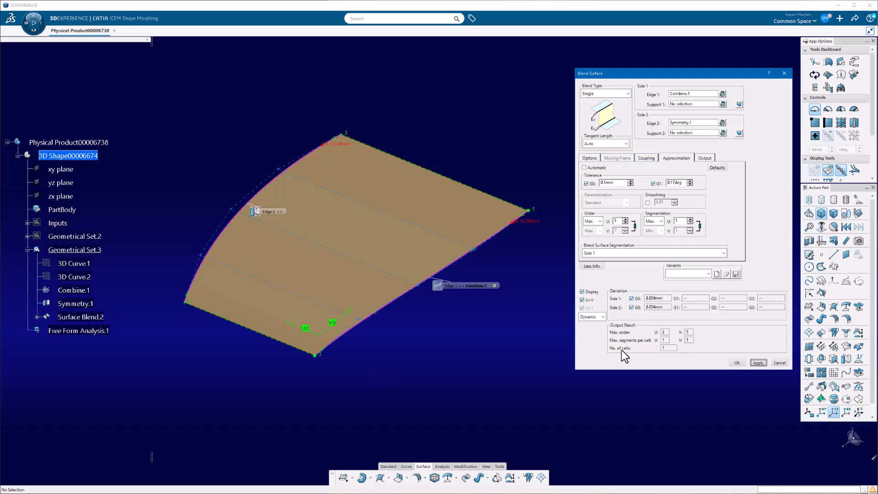
left_click(736, 363)
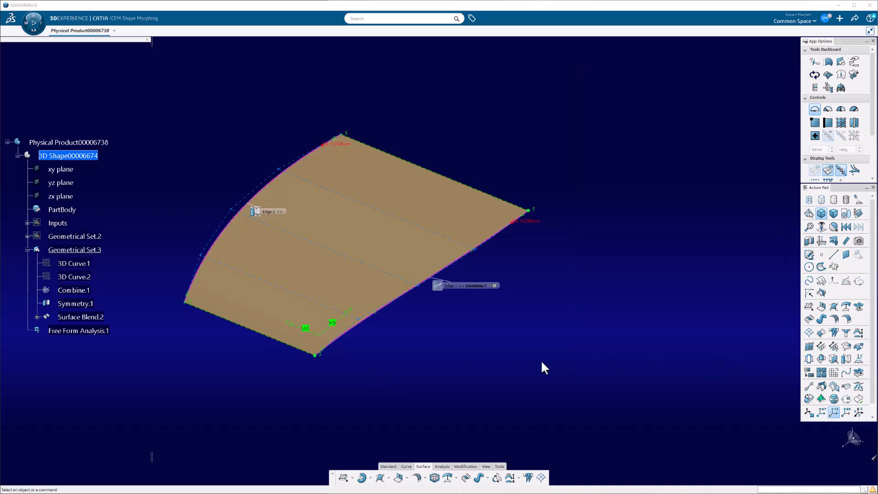
- Start Feature Modeling with Surface Blend.2 as the input feature
middle_click_drag(389, 365, 434, 330)
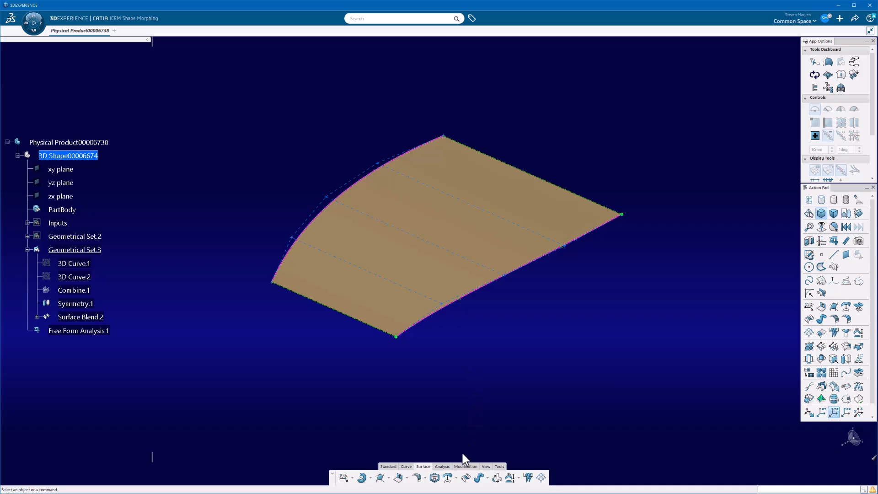
left_click(465, 466)
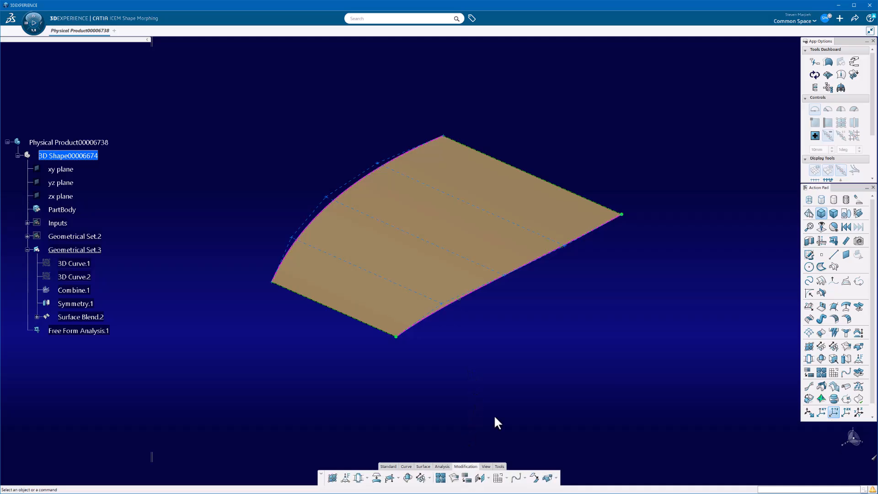
left_click(345, 477)
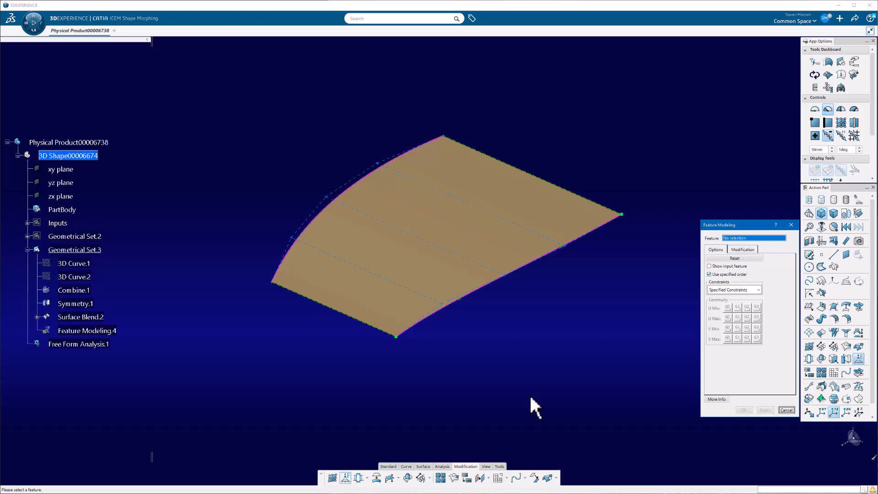
left_click(494, 237)
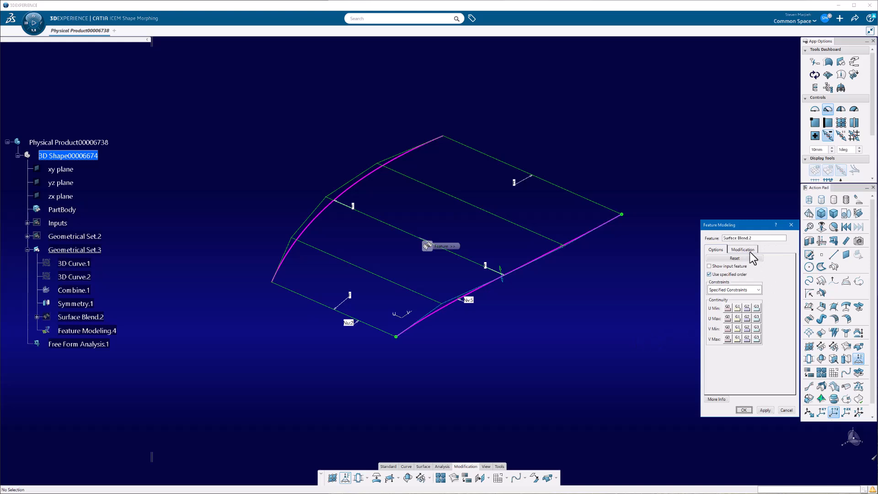
- Try the No Constraints and Intrinsic Constraints options for the feature, and return to Specified Constraints
left_click(743, 290)
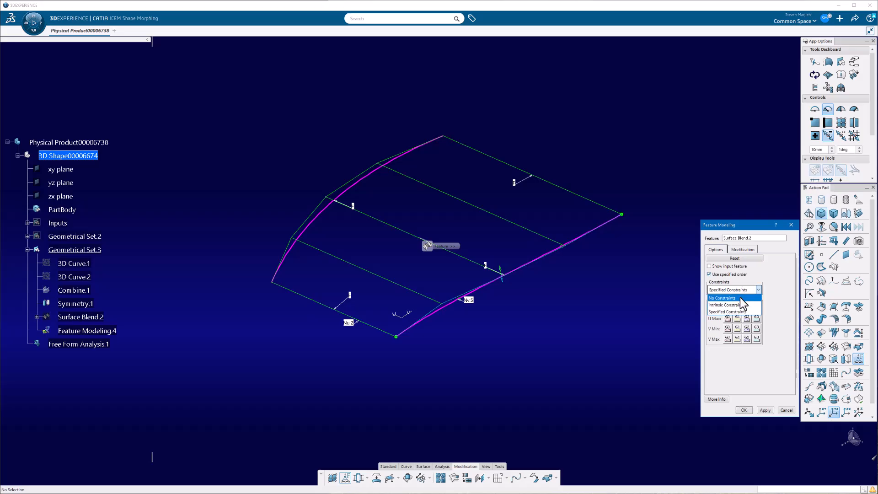
left_click(746, 298)
left_click(745, 290)
left_click(742, 305)
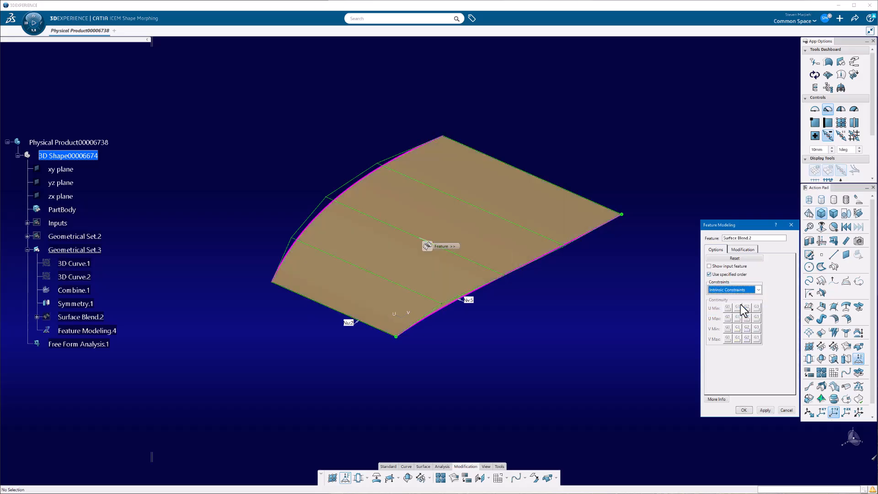
left_click(752, 290)
left_click(742, 312)
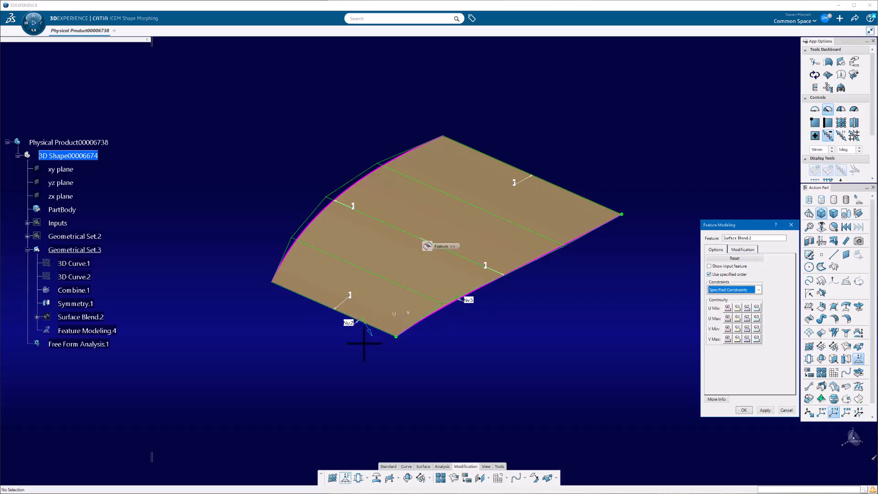
- Raise the surface's U order to 4 and assign G0 continuity to both curve edges for the feature modification
left_click(739, 250)
left_click_drag(748, 229, 699, 153)
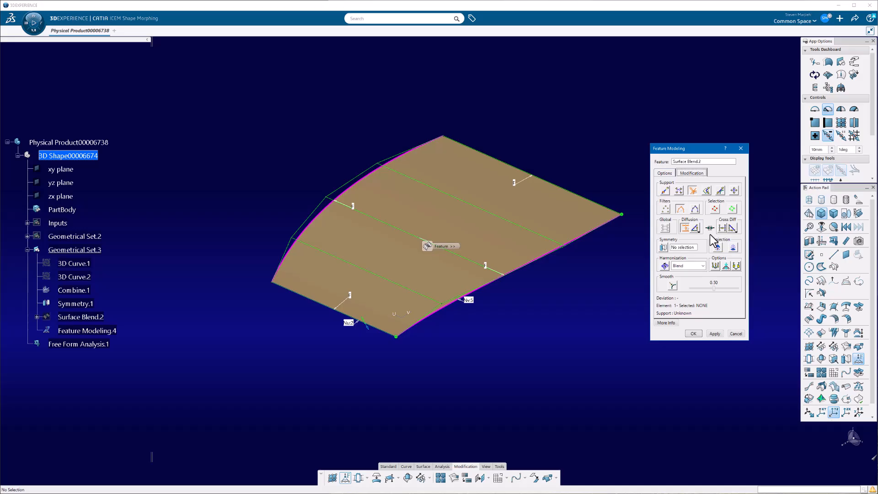
left_click(346, 322)
left_click(348, 323)
left_click(352, 203)
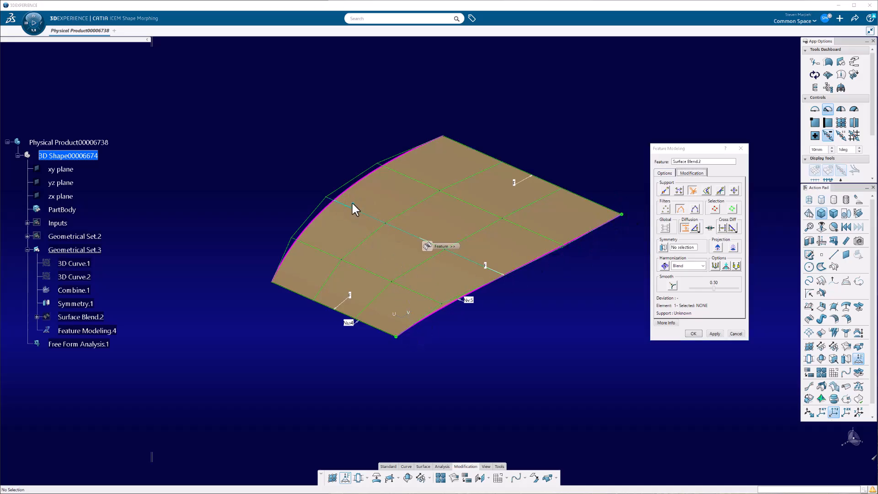
left_click(485, 264)
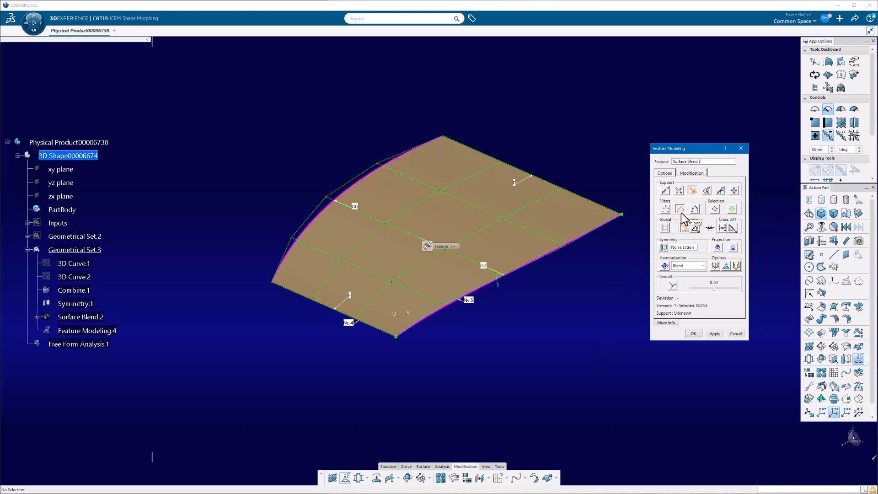
- Set the zx plane as the symmetry plane for the feature modification
left_click(678, 247)
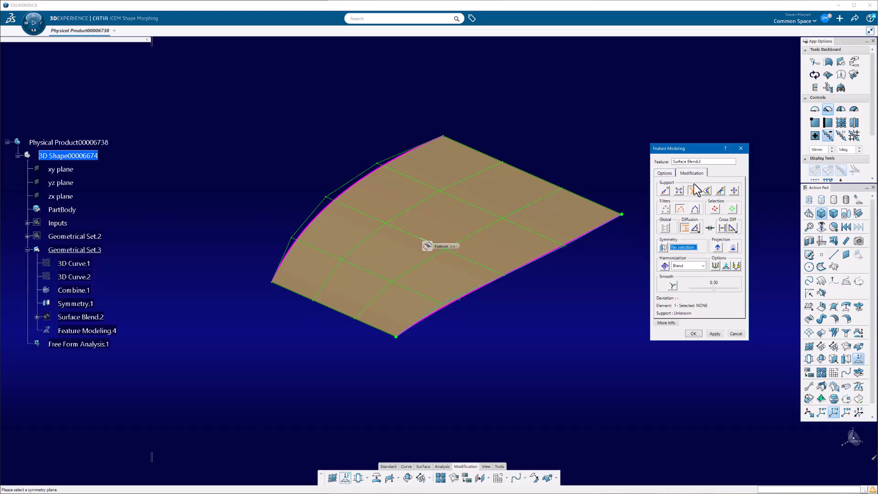
left_click_drag(690, 147, 717, 152)
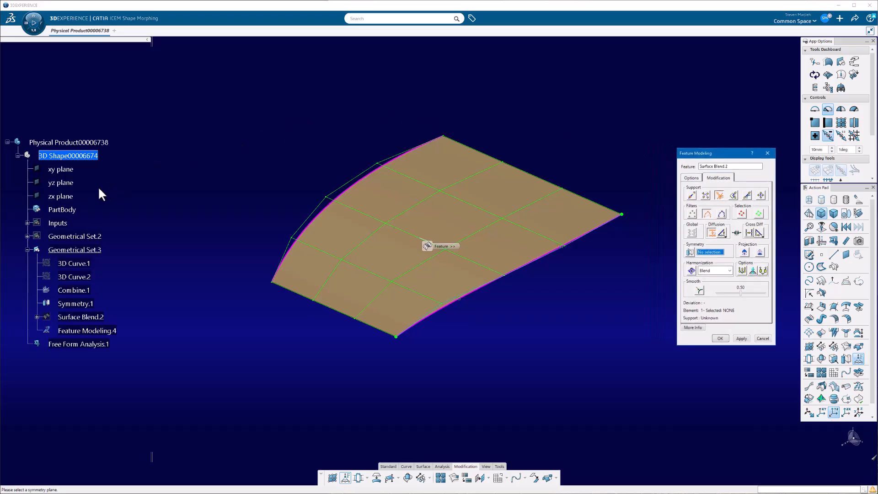
left_click(65, 194)
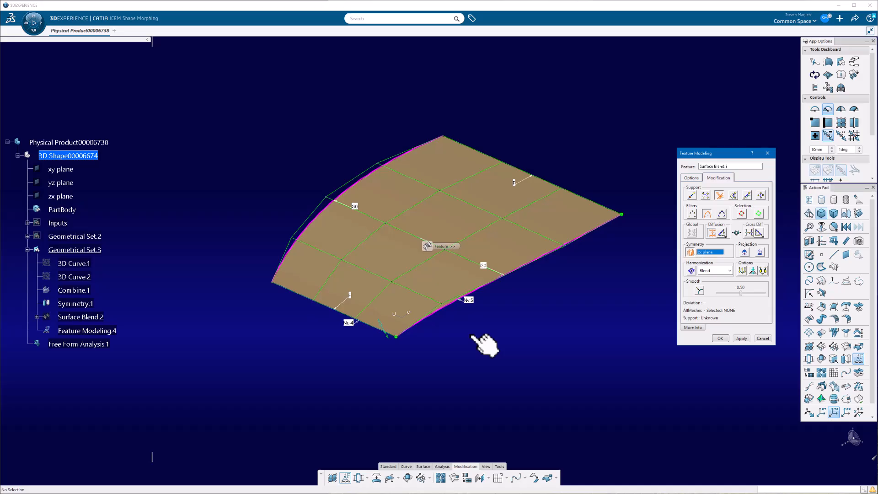
- Choose a finer movement attenuation and pull the interior lengthwise control-point row upward to crown the surface
middle_click_drag(485, 345, 535, 320)
left_click(840, 110)
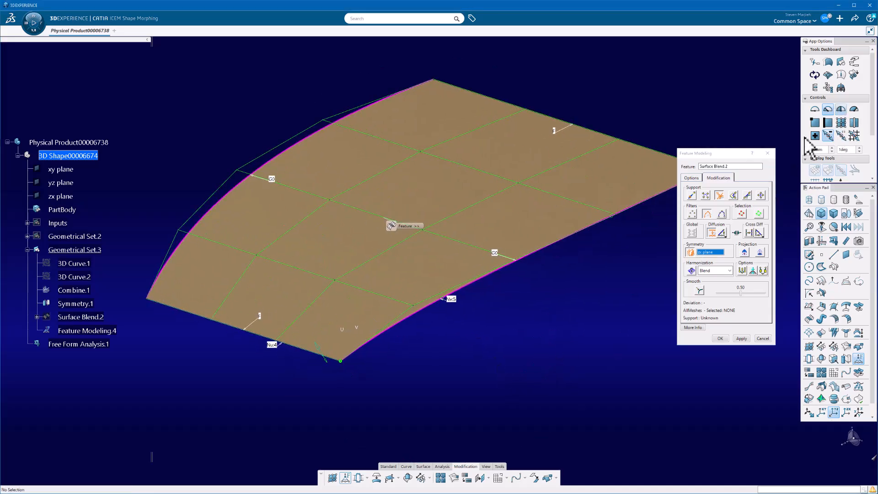
left_click(471, 208)
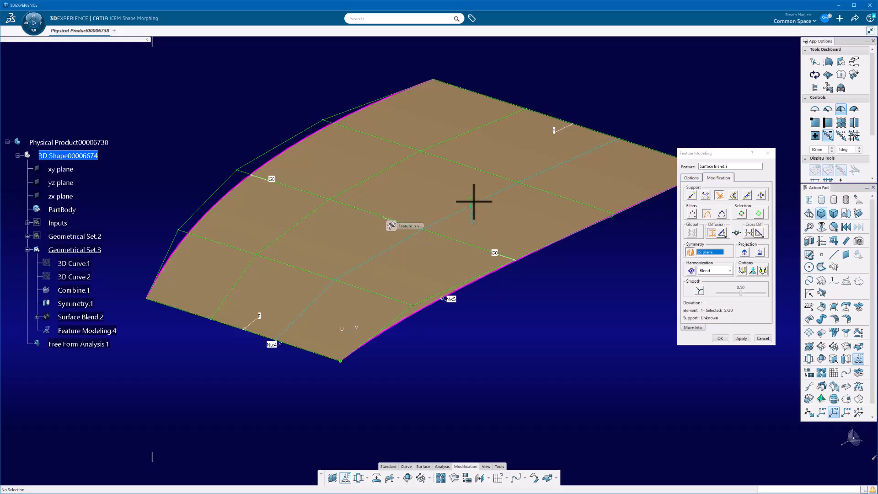
left_click_drag(465, 177, 441, 20)
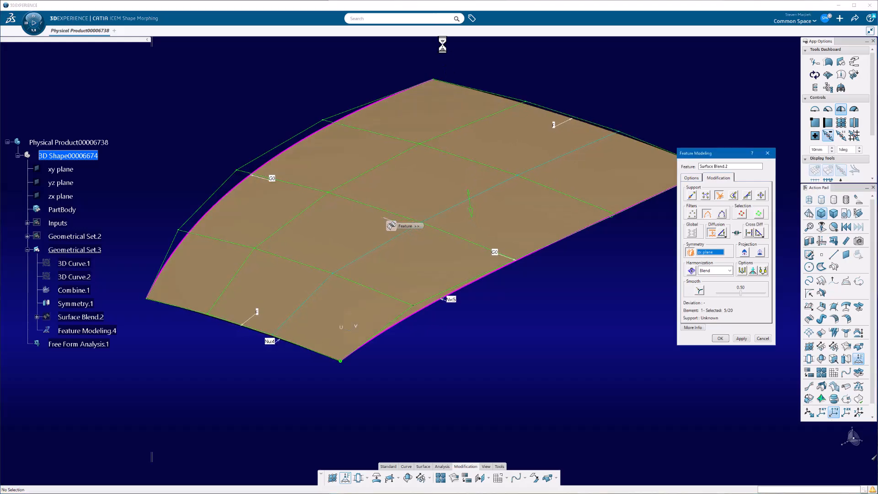
left_click_drag(470, 212, 464, 86)
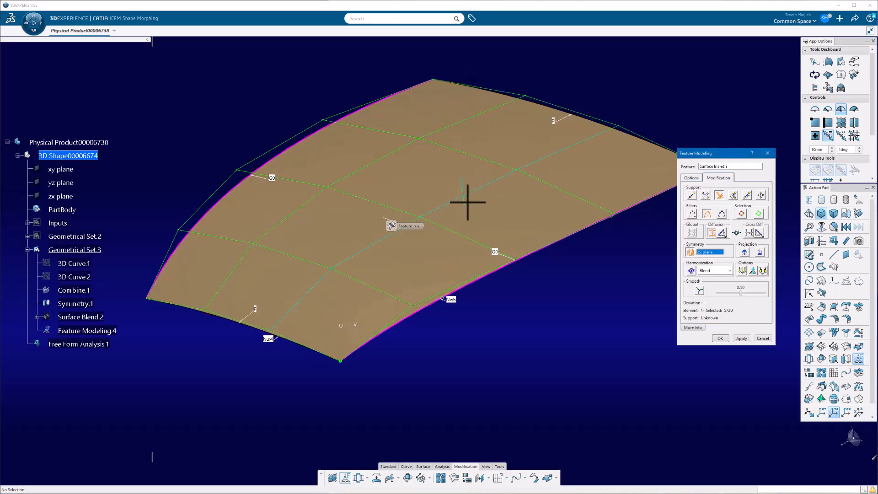
left_click_drag(467, 202, 465, 150)
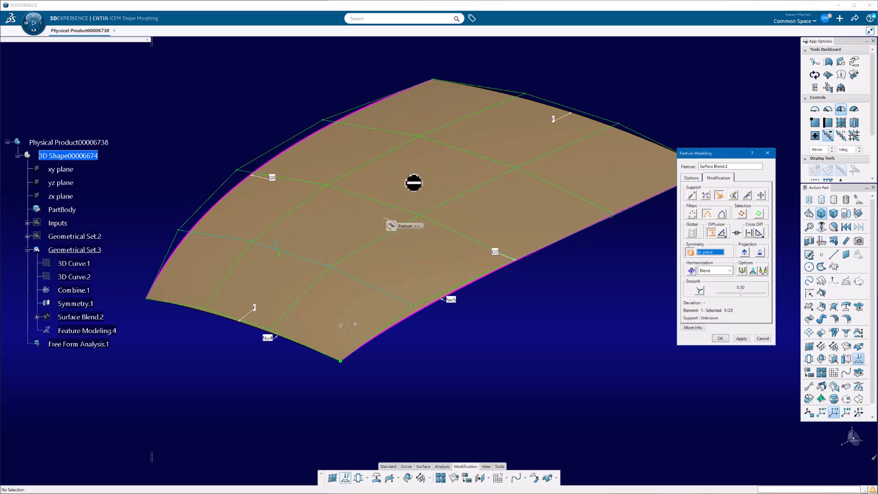
- Restrict manipulation to individual control points and adjust interior points of the surface vertically
left_click(692, 214)
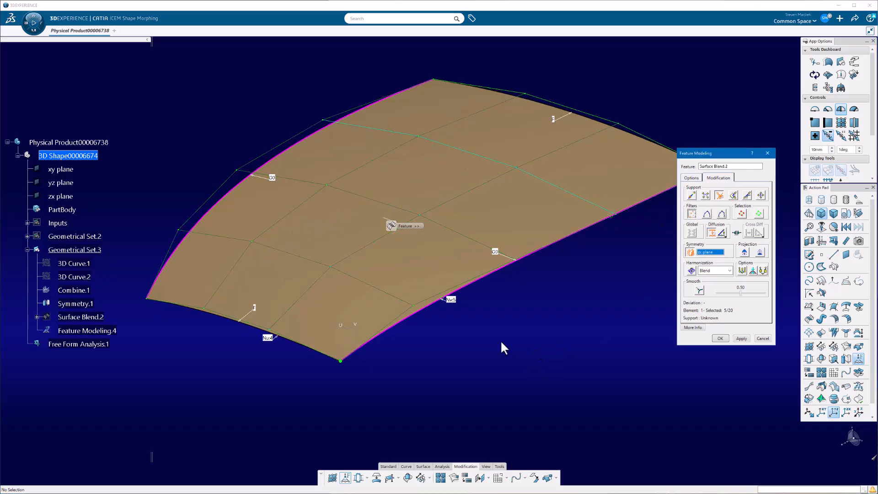
left_click_drag(336, 267, 347, 297)
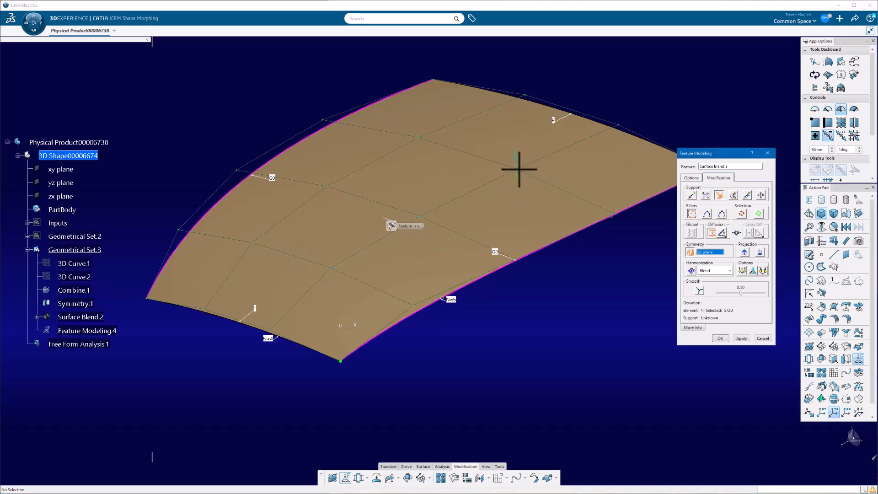
left_click_drag(519, 169, 519, 114)
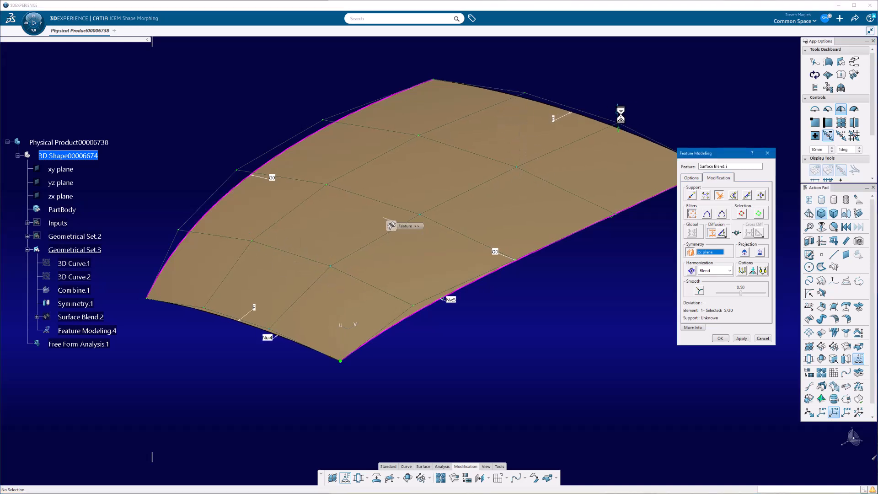
- Turn off diffusion and accept the Feature Modeling modification
left_click(719, 233)
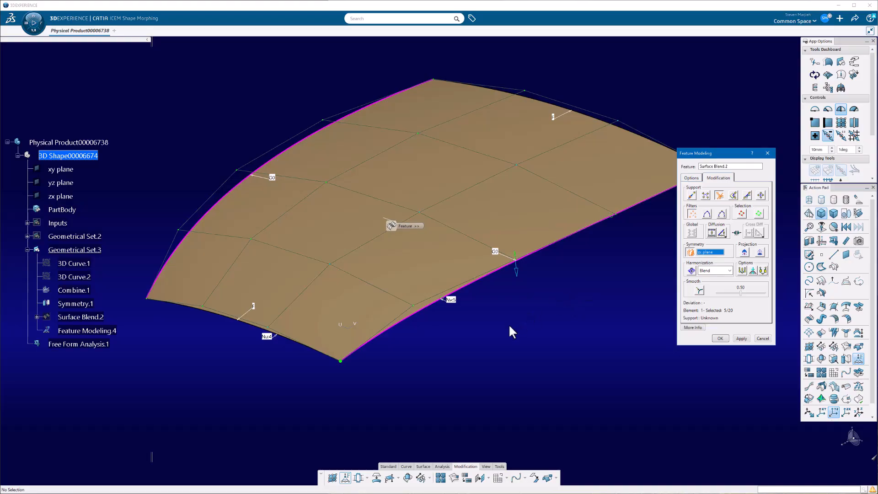
middle_click_drag(310, 239, 376, 219)
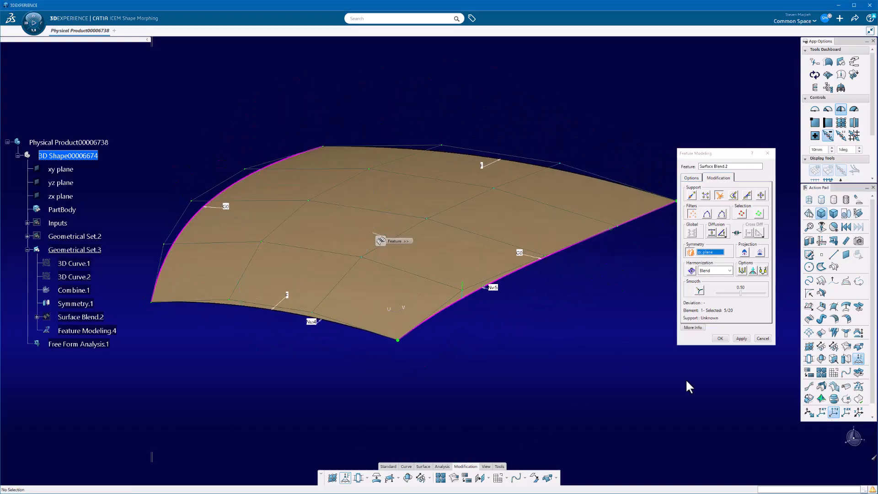
left_click(724, 340)
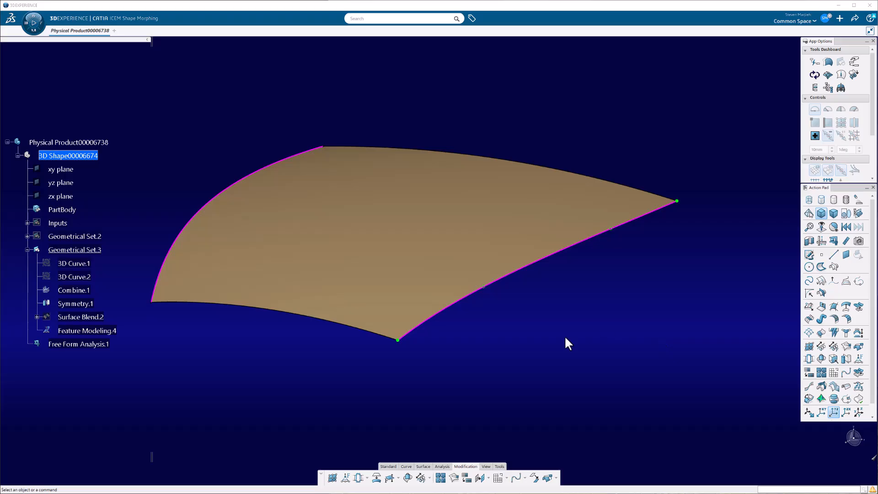
- Start the curves and surfaces dress-up for Feature Modeling.4 and clear its curve and surface display options
left_click(60, 330)
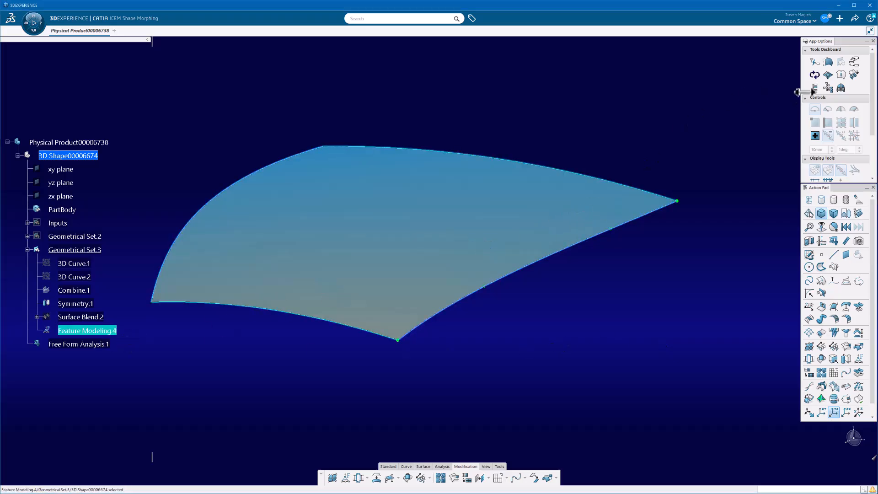
left_click(824, 75)
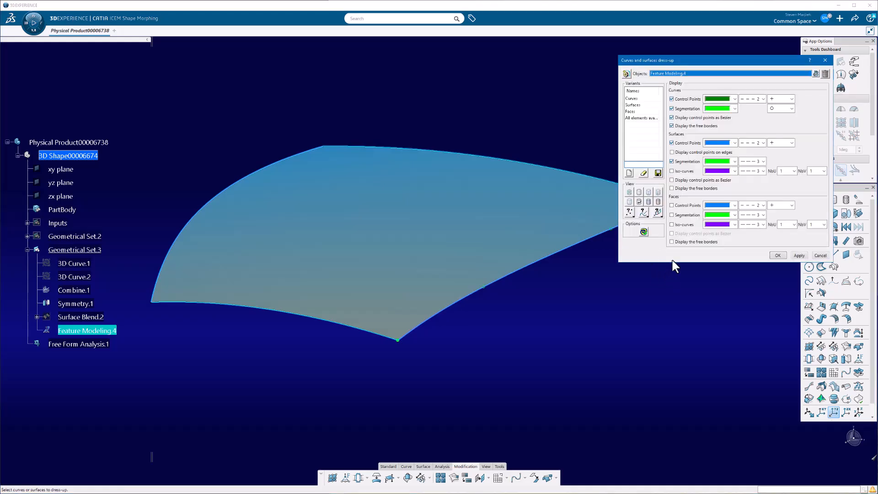
left_click(680, 144)
left_click(681, 163)
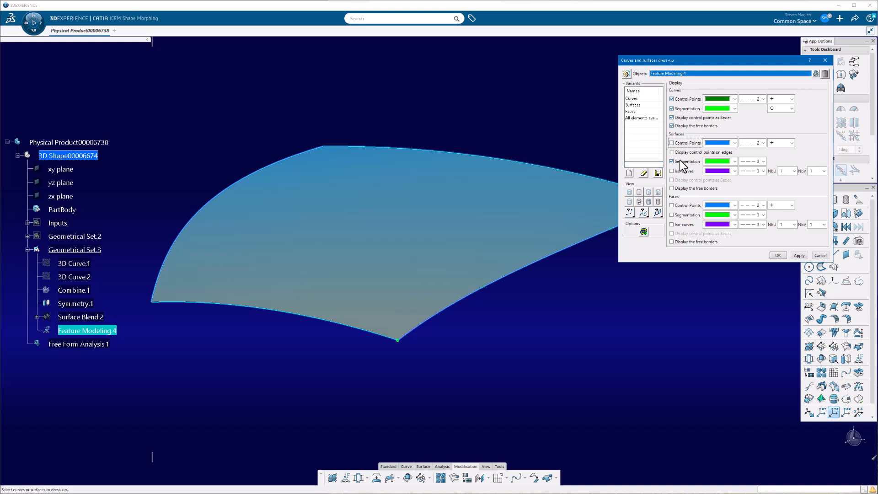
left_click(688, 100)
left_click(678, 126)
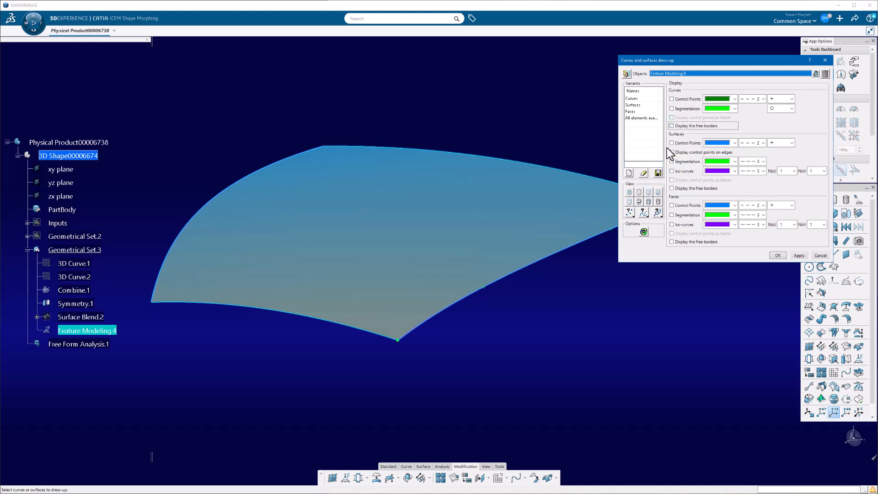
- Enable surface control points, control points on edges, segmentation and iso-curves in the dress-up, then apply and accept it
left_click(682, 144)
left_click(692, 161)
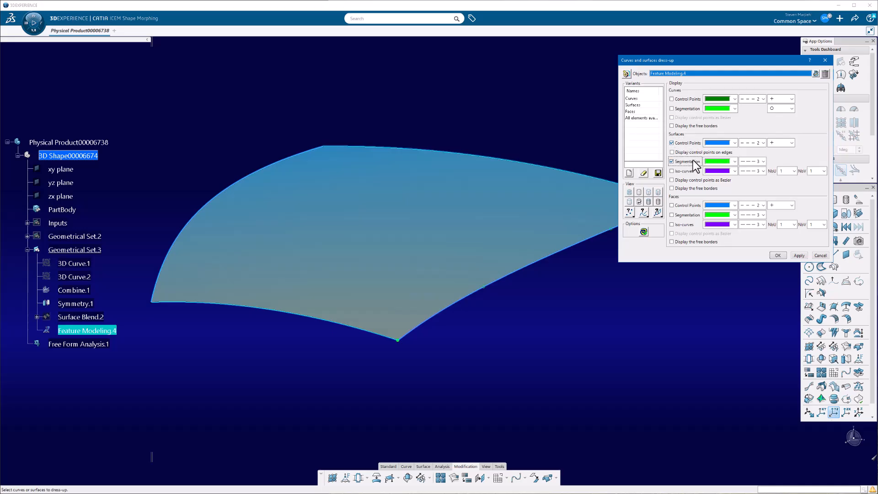
left_click(699, 153)
left_click(690, 170)
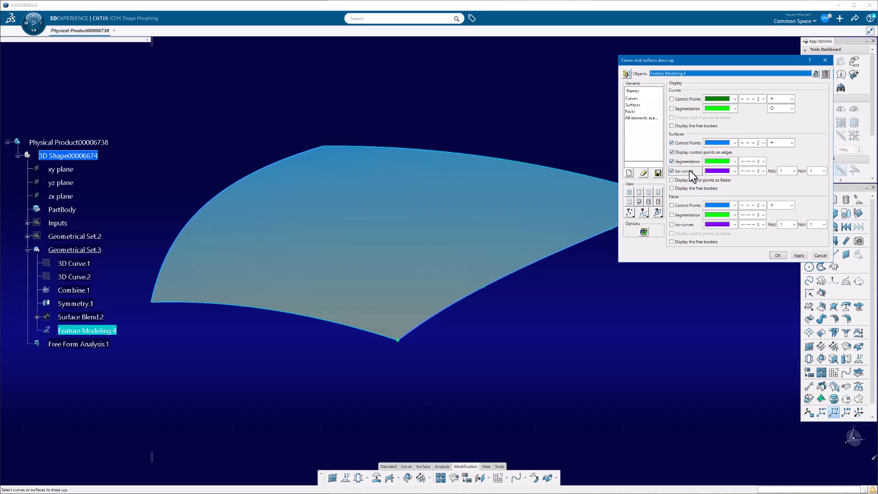
left_click(796, 255)
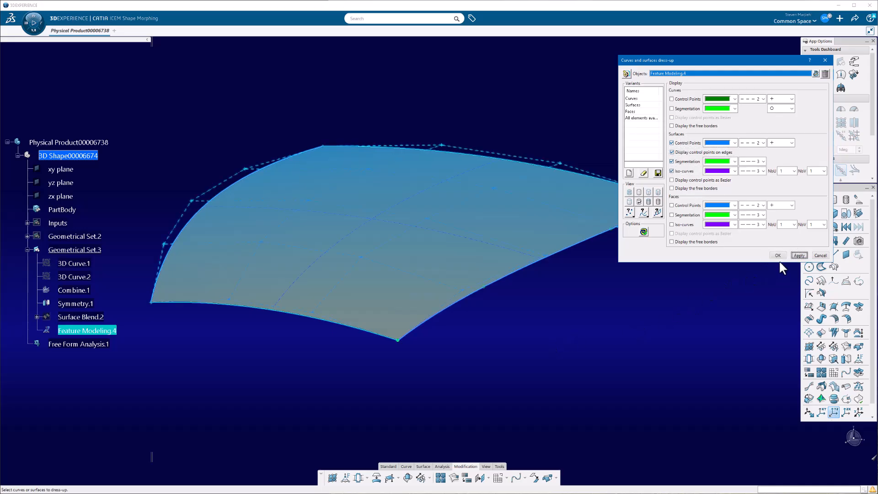
left_click(777, 255)
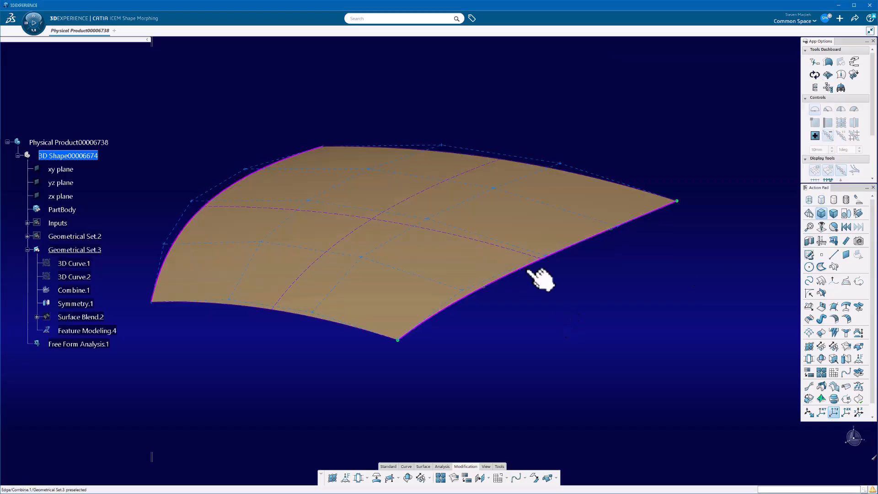
- Show the hidden input curves 3D Curve.1 and 3D Curve.2 alongside the modified surface
middle_click_drag(541, 279, 494, 293)
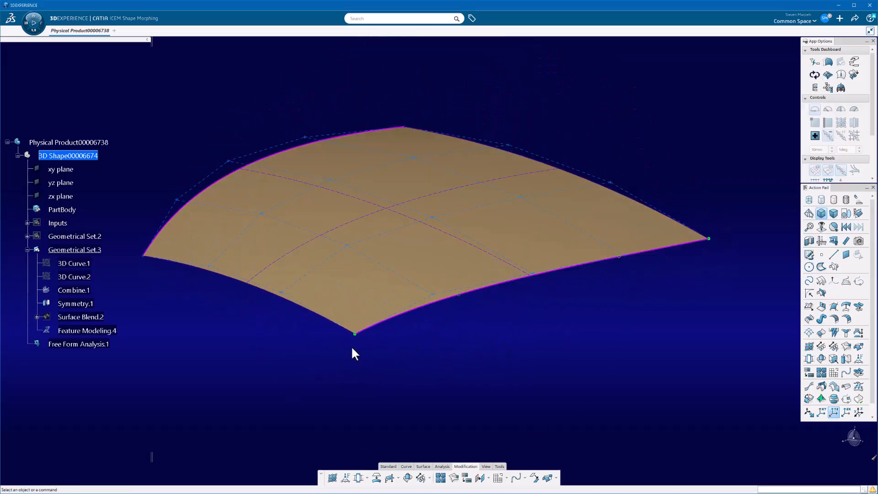
middle_click_drag(352, 348, 486, 323)
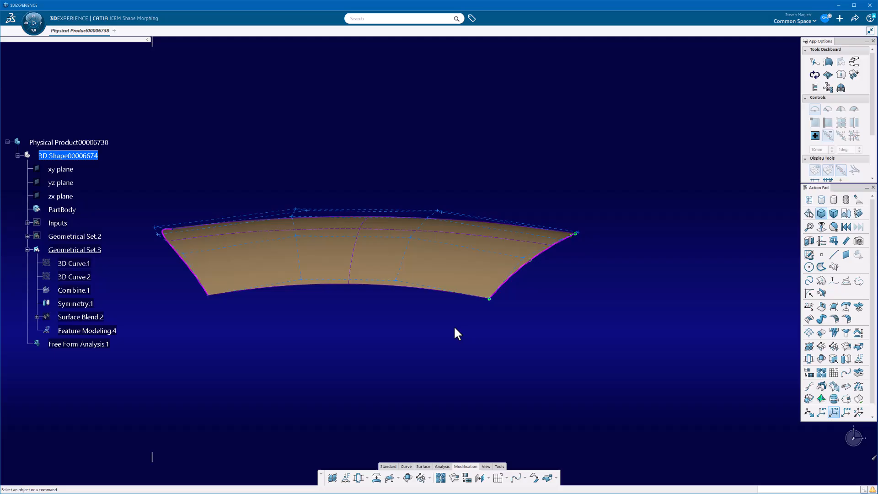
middle_click_drag(450, 325, 408, 313)
left_click(89, 262)
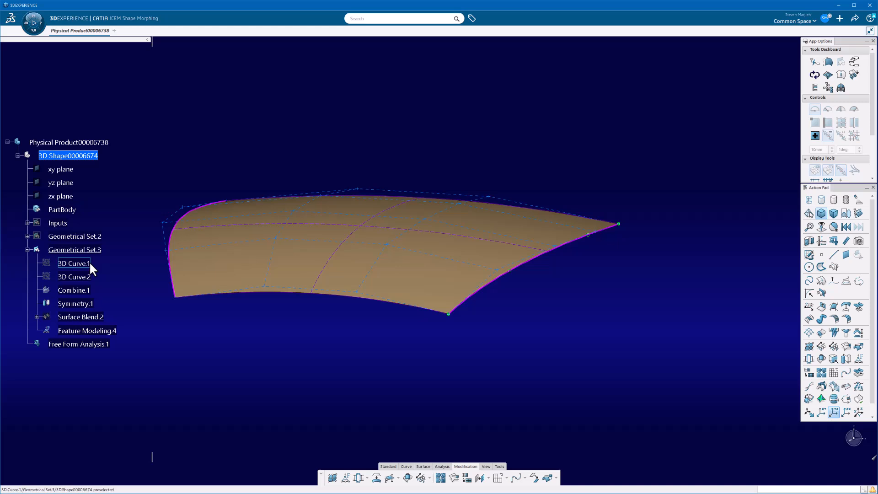
right_click(90, 262)
left_click(101, 283)
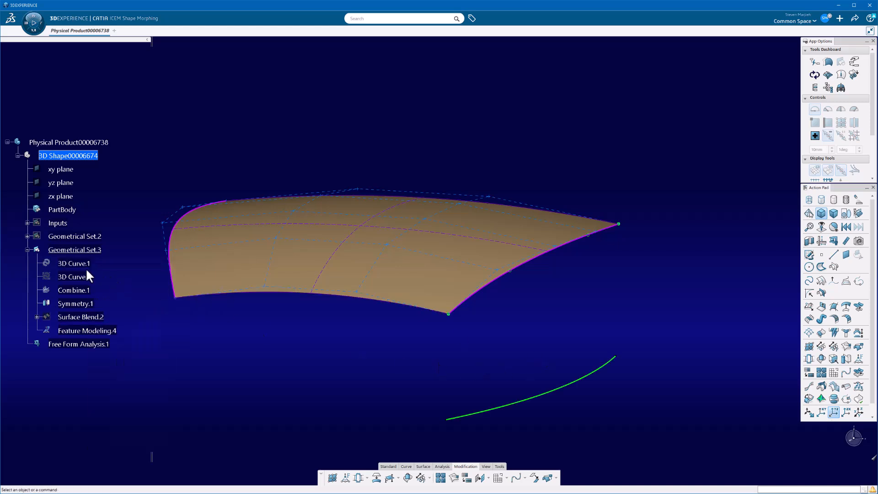
right_click(81, 276)
left_click(101, 299)
- Open 3D Curve.2 for editing and make the robot's most visible plane the privileged one
middle_click_drag(537, 355, 511, 319)
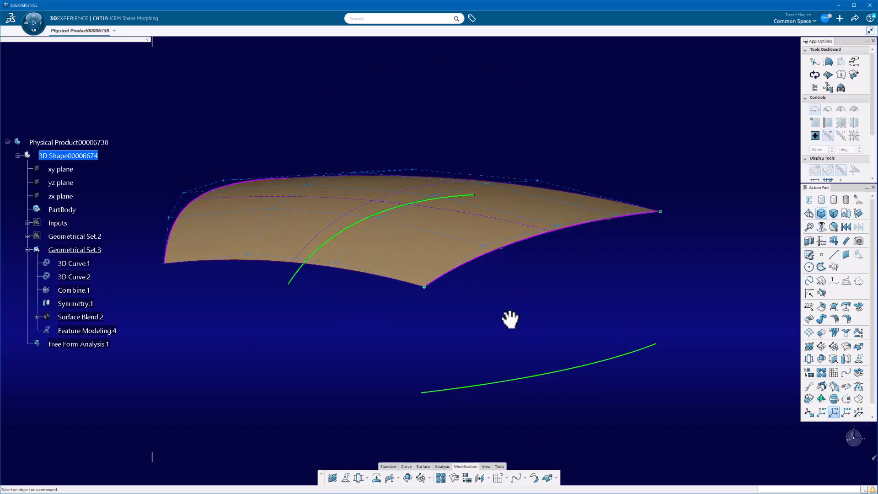
double_click(400, 219)
middle_click_drag(500, 272, 420, 289)
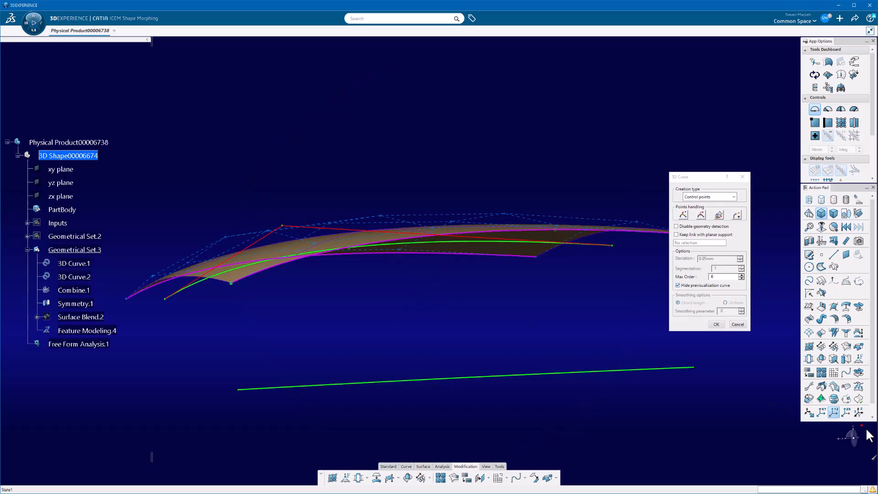
right_click(847, 432)
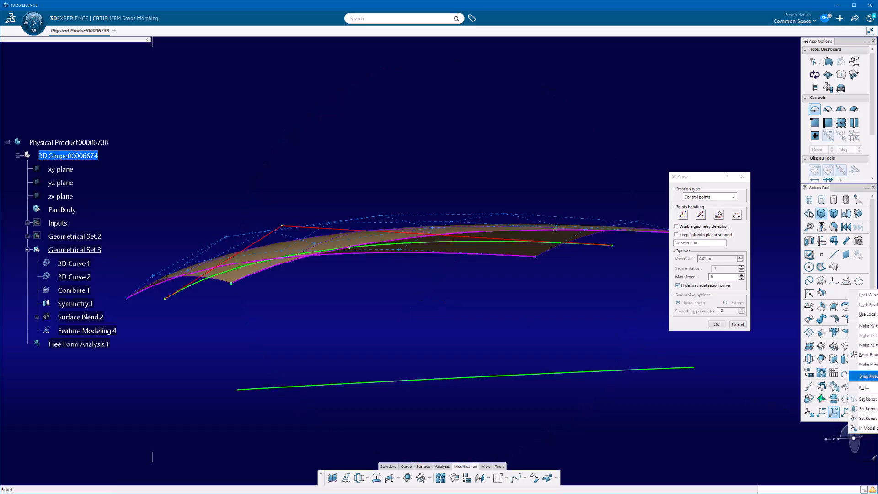
left_click(866, 364)
middle_click_drag(499, 270, 447, 287)
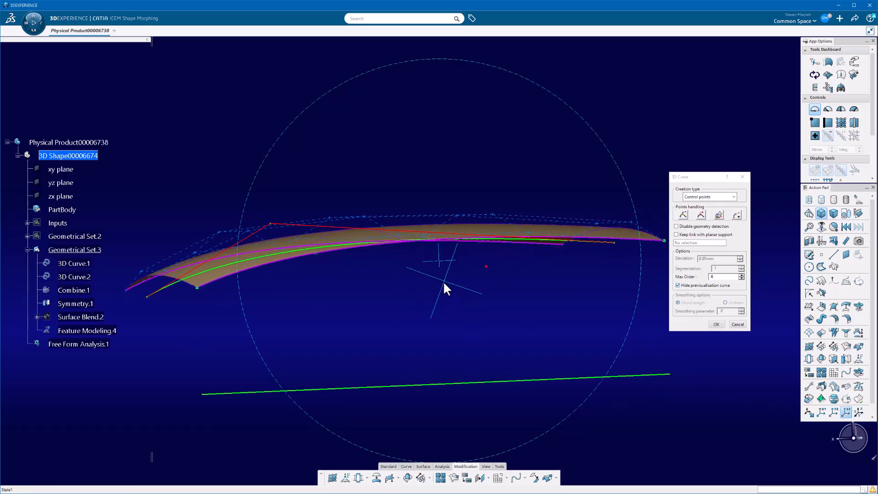
- Raise the far end control point of 3D Curve.2 to reshape the dependent surface, and accept the curve edit
left_click_drag(700, 176, 736, 165)
middle_click_drag(559, 241, 641, 241)
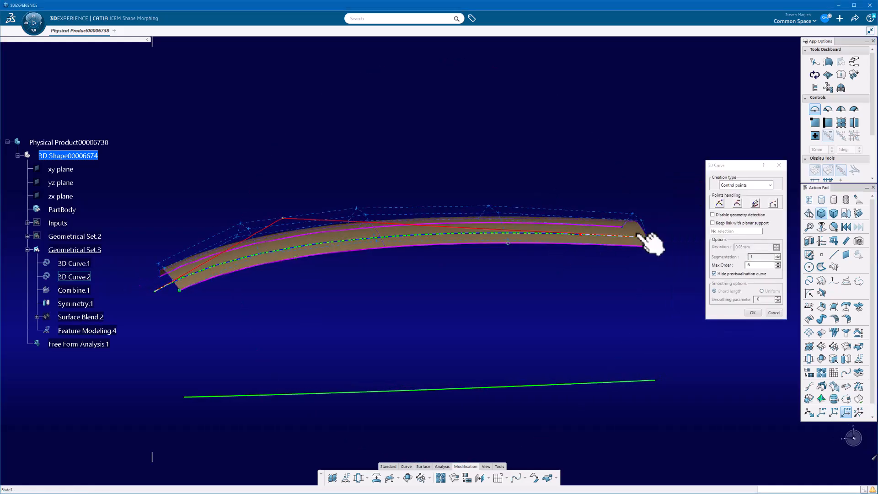
mouse_move(639, 228)
left_mouse_down()
mouse_move(639, 219)
mouse_move(667, 224)
mouse_move(660, 212)
mouse_move(640, 214)
left_mouse_up()
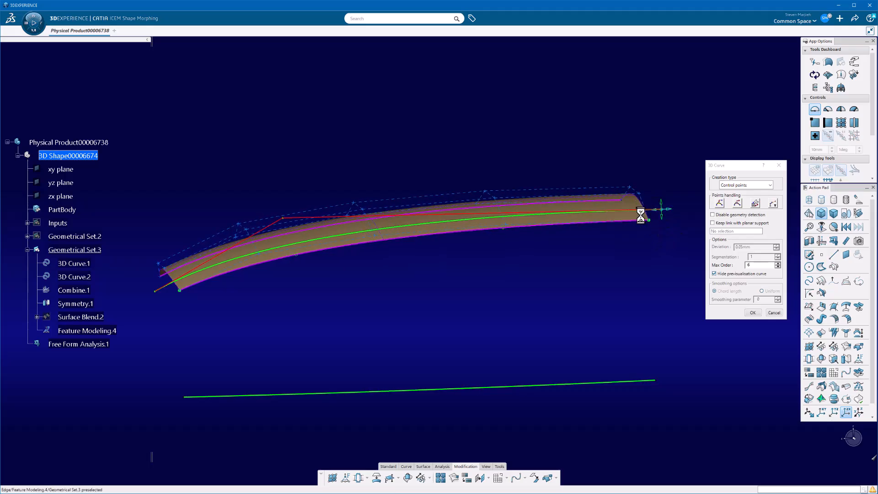
middle_click_drag(372, 317, 499, 249)
left_click(751, 312)
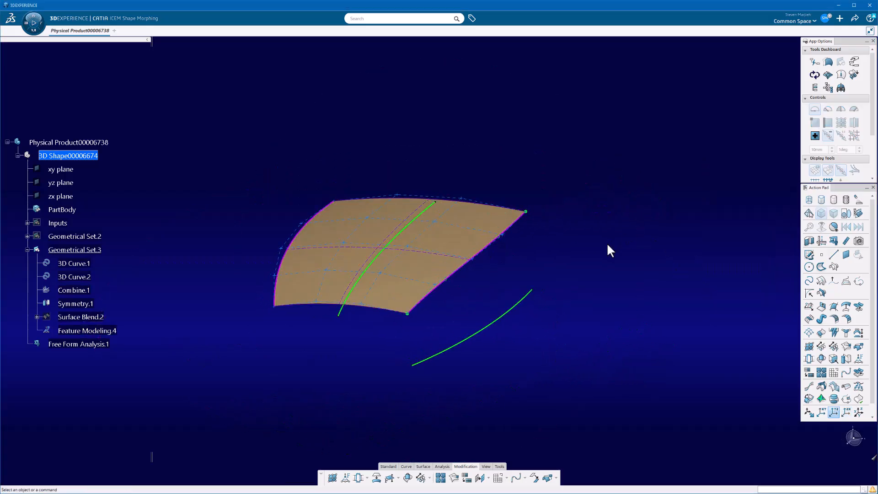
- Start a Highlight Lines analysis on the Feature Modeling surface
middle_click_drag(607, 243, 556, 255)
middle_click_drag(536, 253, 590, 254)
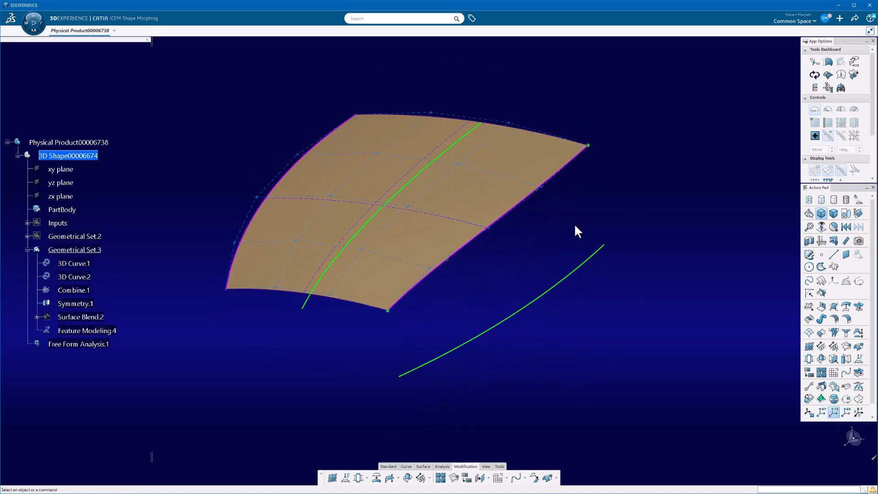
left_click(443, 467)
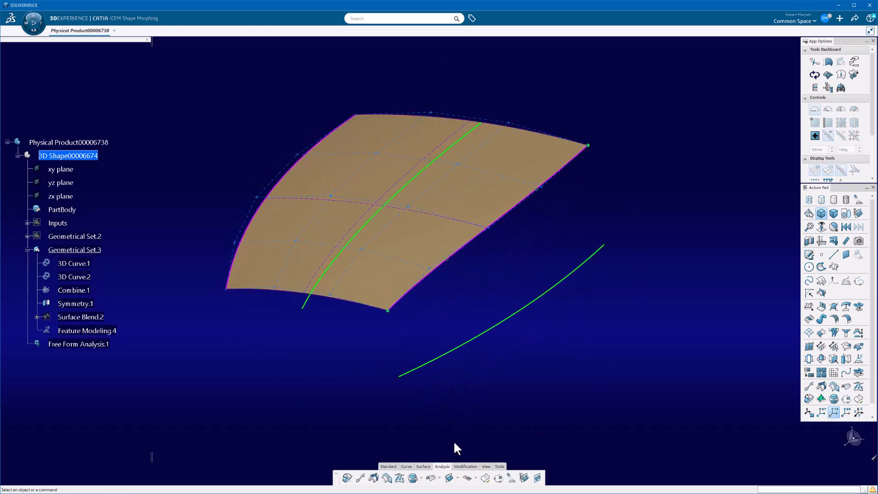
left_click(440, 478)
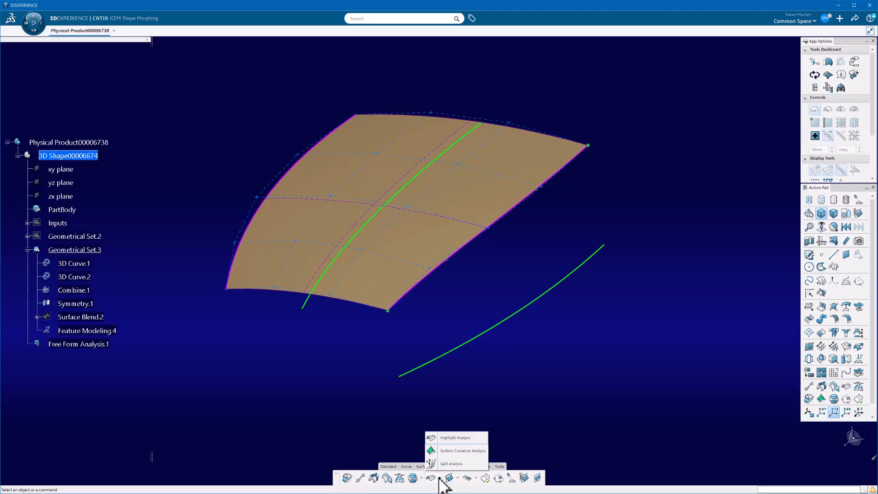
left_click(440, 478)
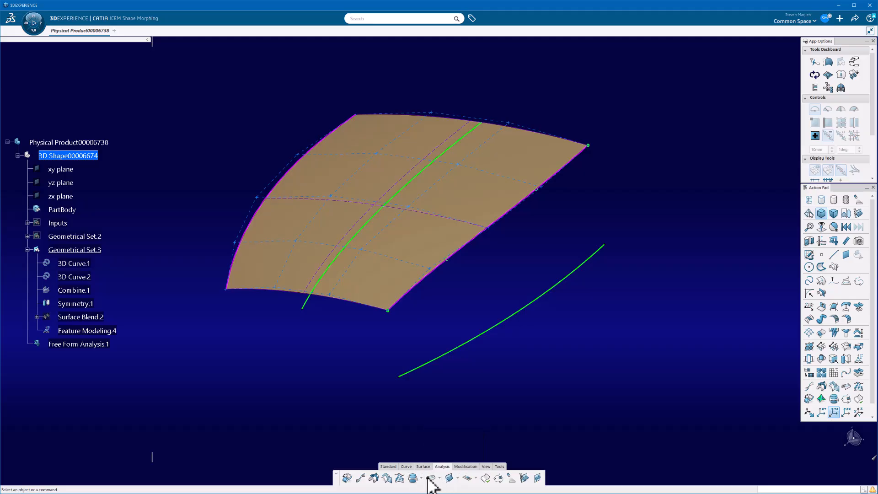
left_click(421, 478)
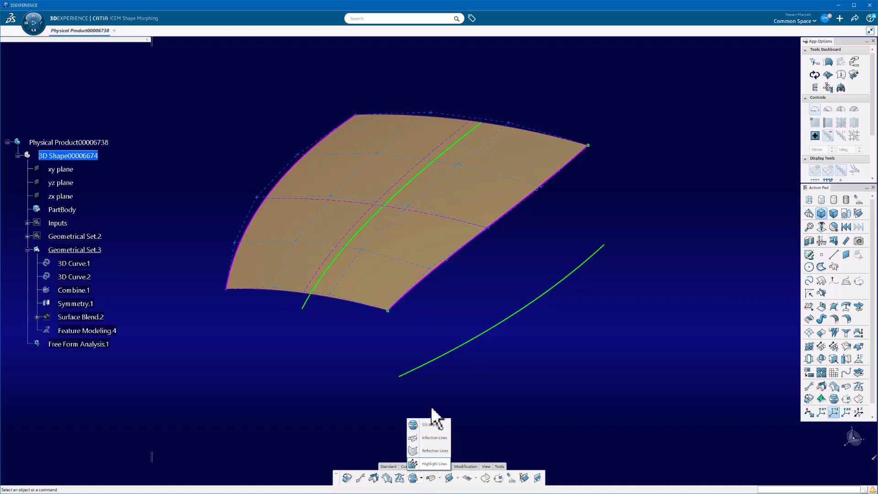
left_click(432, 463)
left_click(418, 239)
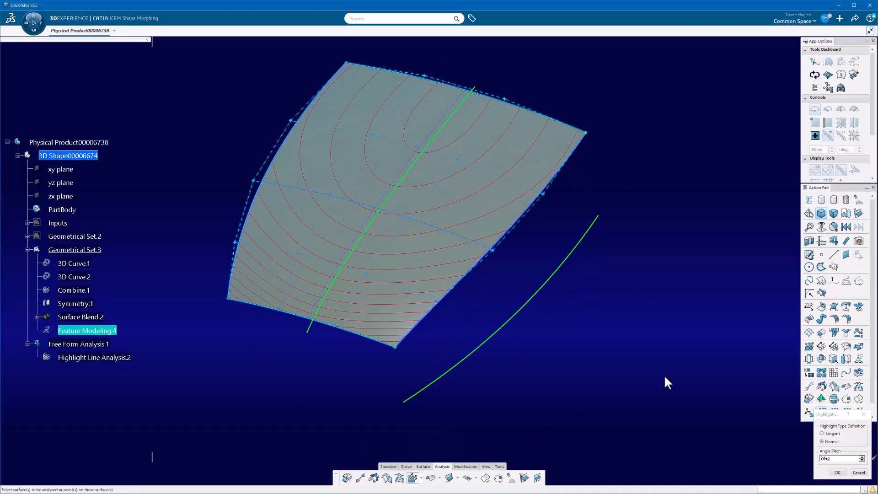
- Preview the highlight lines with the Tangent type and return the definition to Normal
left_click_drag(832, 410, 707, 195)
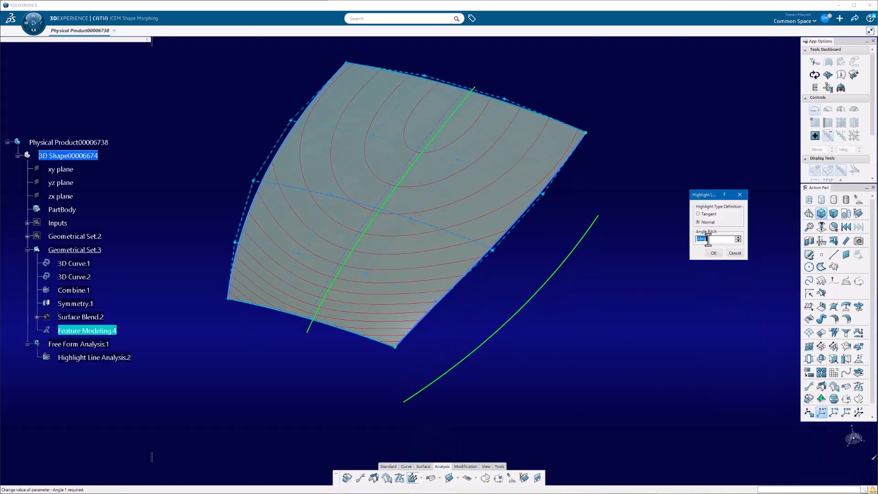
left_click(708, 215)
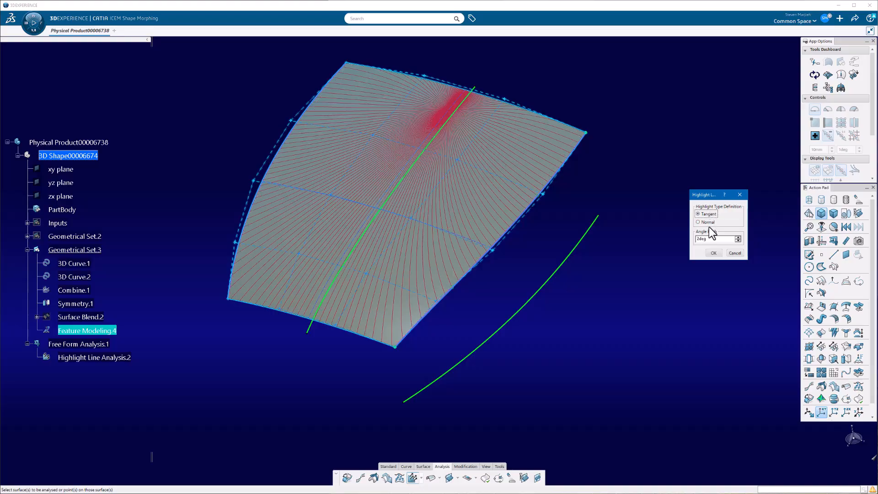
left_click(709, 223)
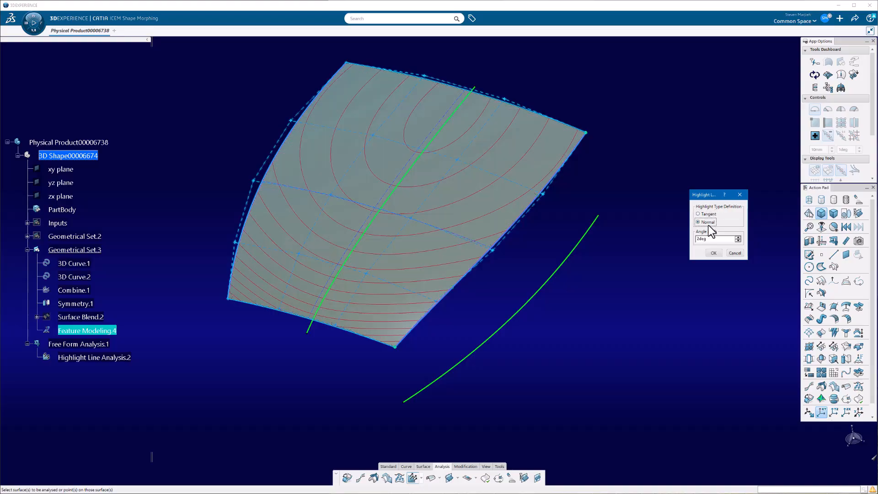
- Evaluate the normal highlight lines against the robot's YZ and XZ privileged planes, and accept the analysis
right_click(850, 433)
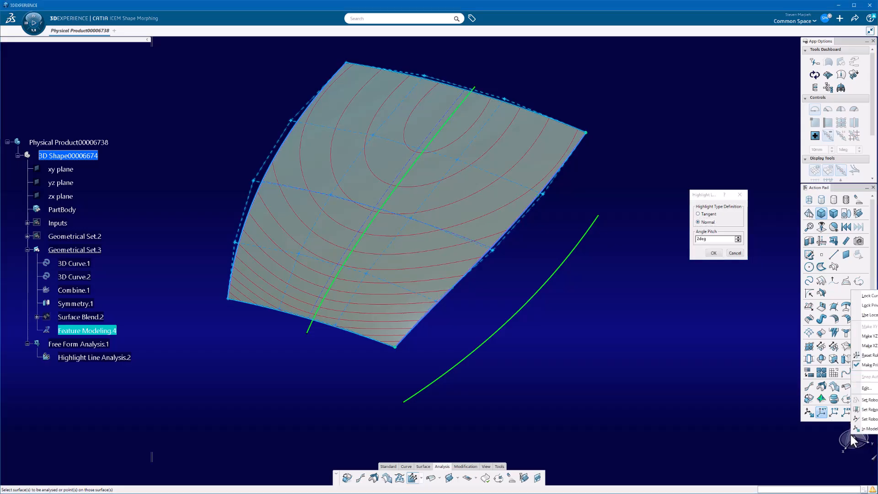
left_click(875, 336)
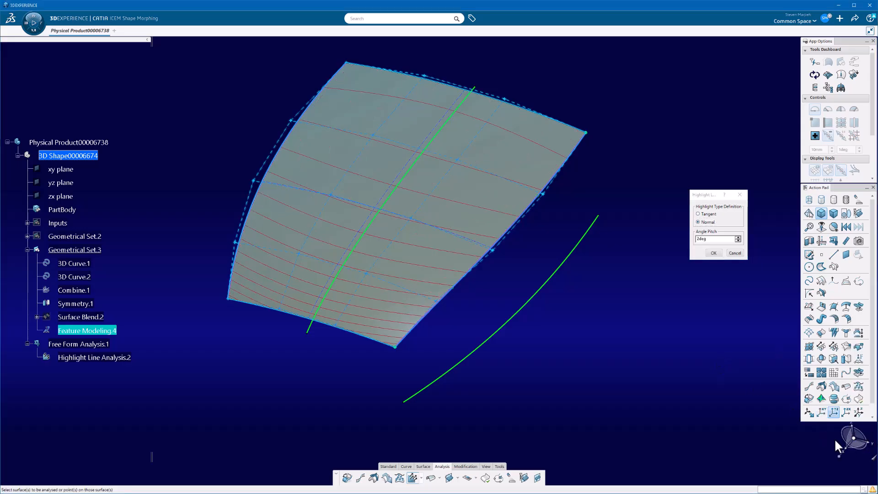
right_click(852, 439)
left_click(869, 361)
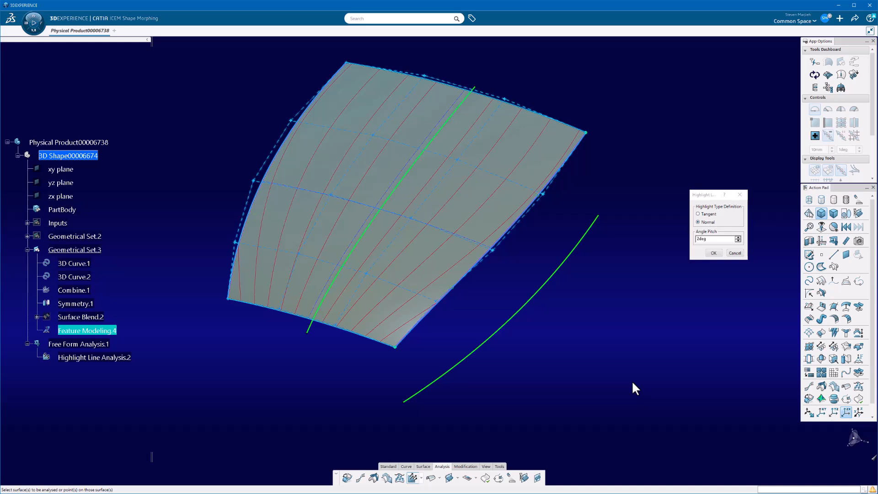
left_click(714, 253)
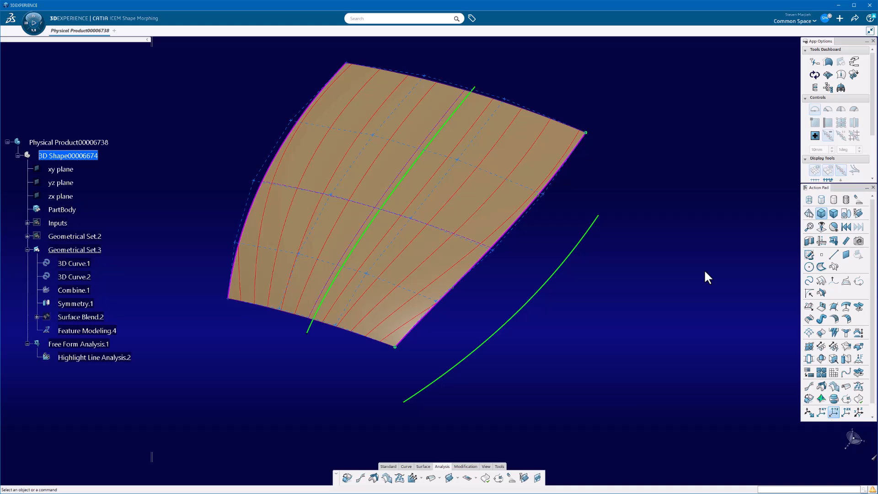
- Turn off surface control points, control points on edges, segmentation and iso-curves in the Feature Modeling surface's dress-up, and accept
middle_click_drag(475, 320, 586, 329)
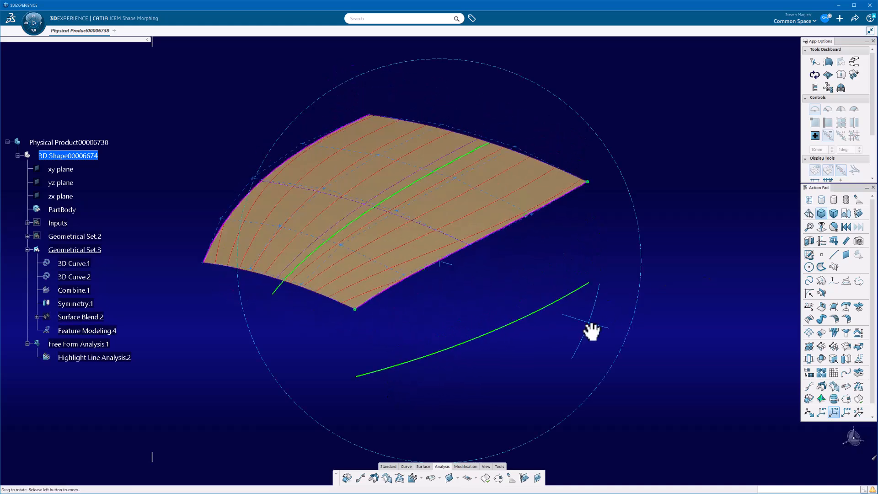
left_click(539, 202)
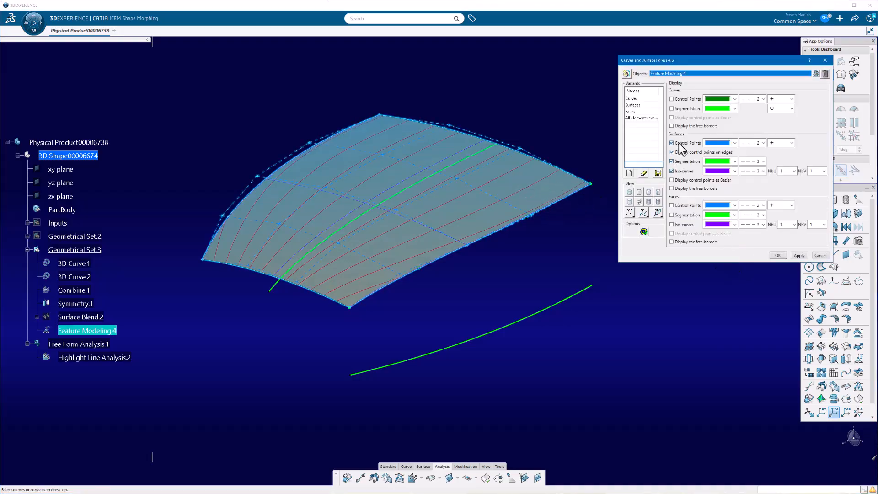
left_click(675, 144)
left_click(675, 153)
left_click(676, 162)
left_click(678, 172)
left_click(776, 256)
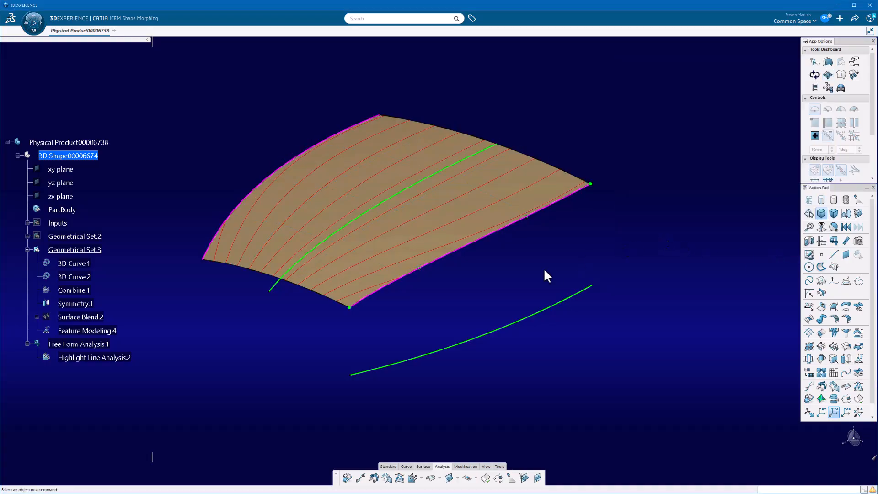
- Reopen the Feature Modeling surface for editing and enable the deviation display in its additional information
middle_click_drag(414, 281, 432, 243)
double_click(431, 213)
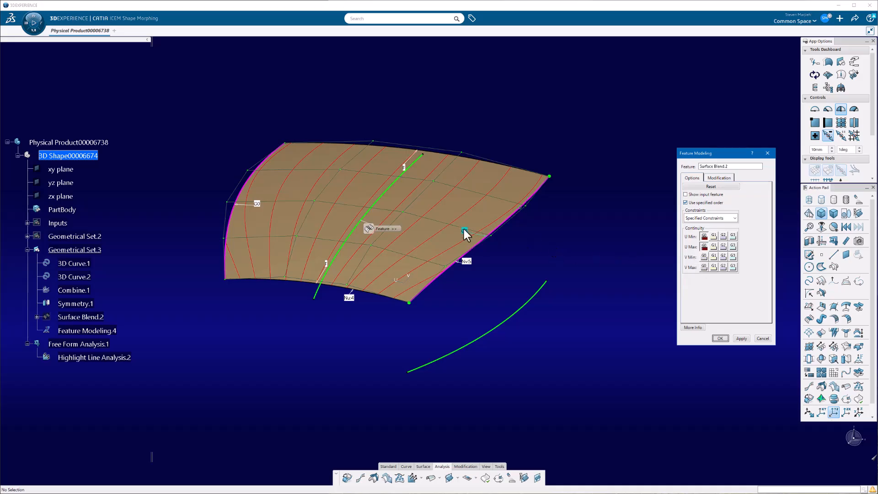
left_click(717, 178)
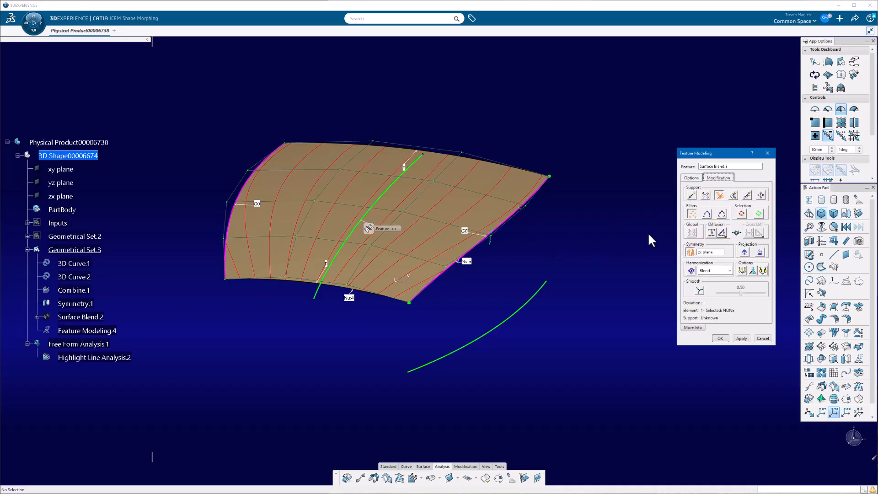
left_click(693, 180)
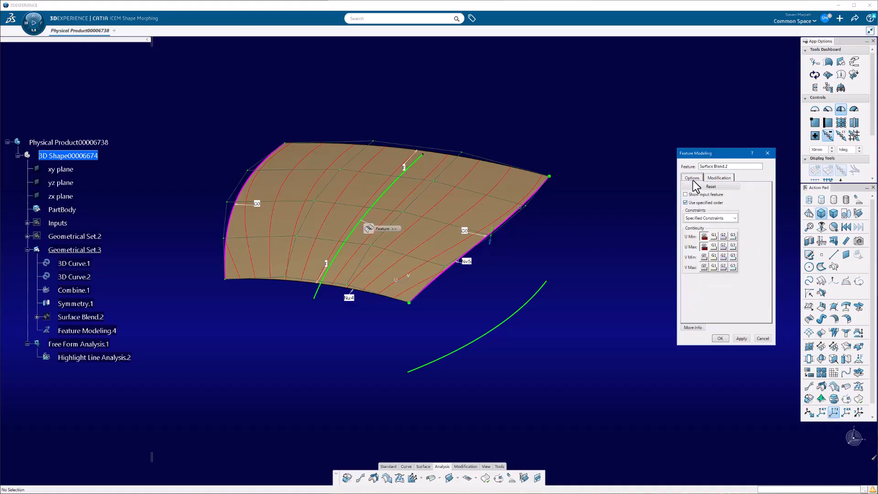
left_click(693, 327)
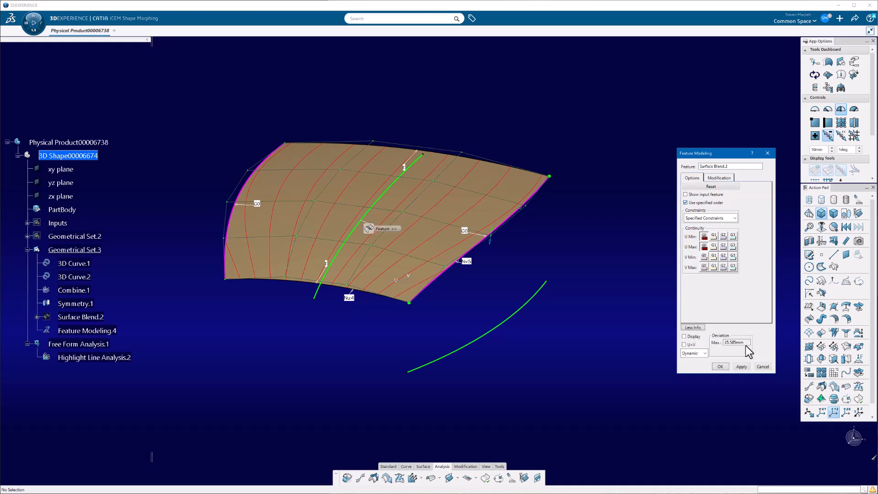
left_click(685, 337)
left_click(689, 345)
- Raise the surface's inner control points with symmetry about the zx plane, and accept the modification
left_click(721, 177)
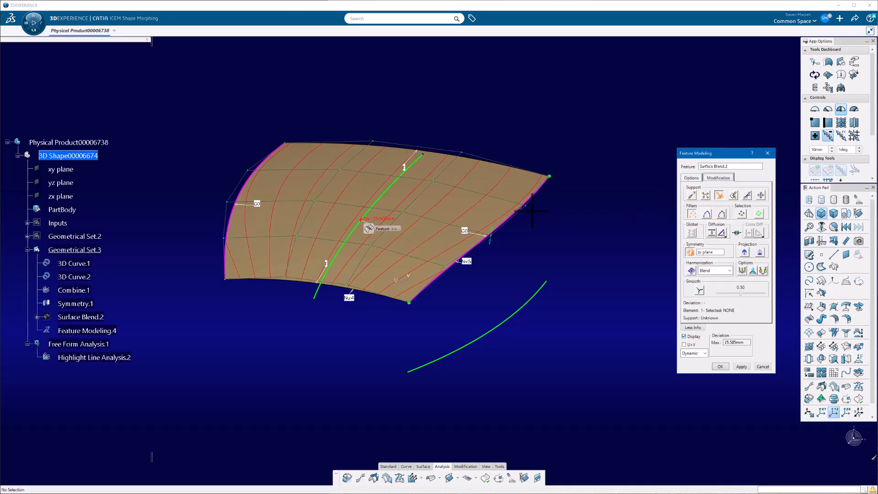
left_click_drag(440, 192, 444, 128)
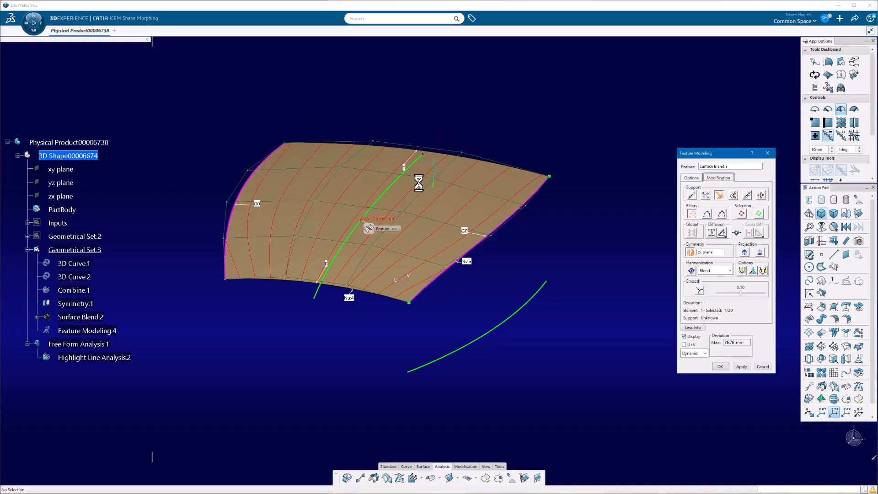
left_click_drag(405, 215, 412, 131)
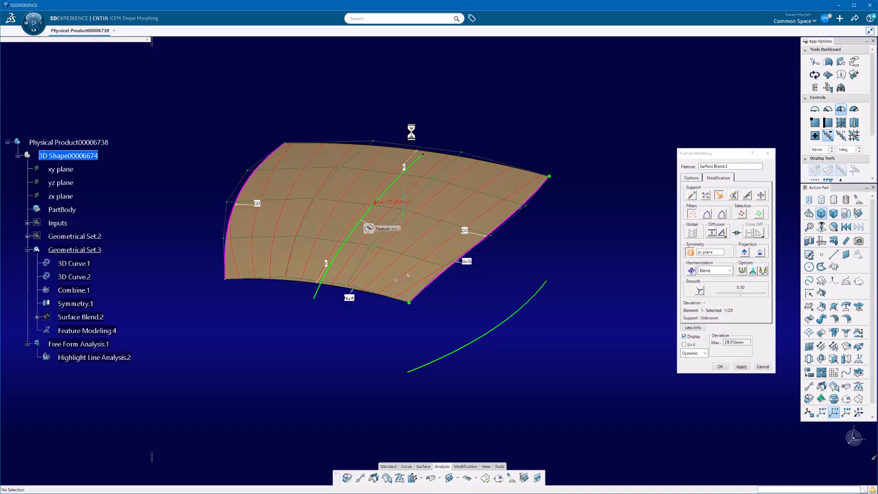
left_click(720, 366)
- With the robot's most visible plane privileged, open the outer input curve for editing and move its far end control point outward
middle_click_drag(412, 156, 486, 255)
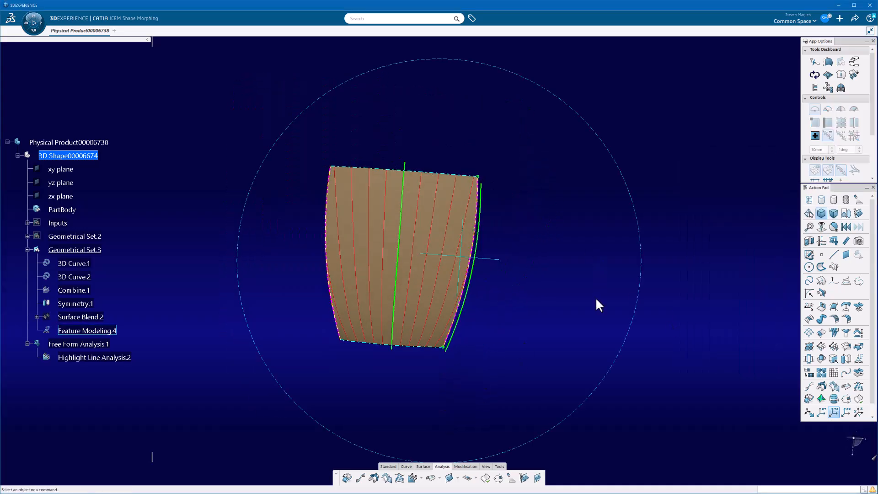
right_click(857, 447)
left_click(862, 376)
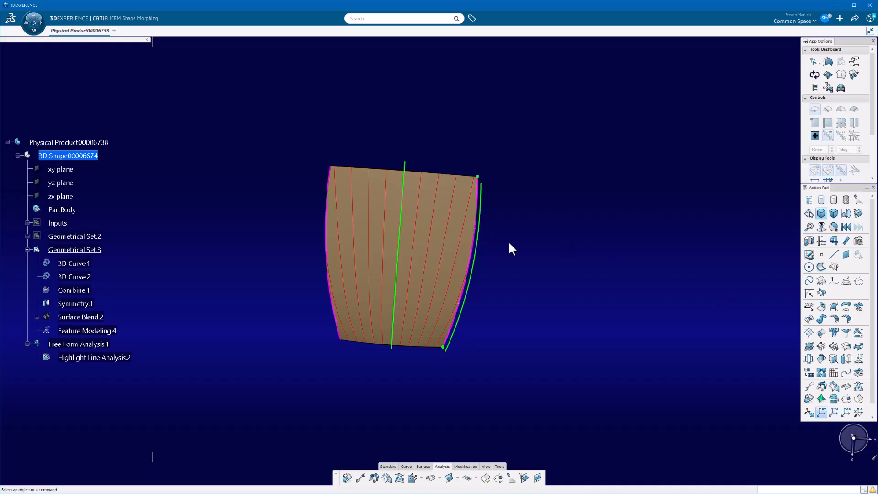
double_click(472, 254)
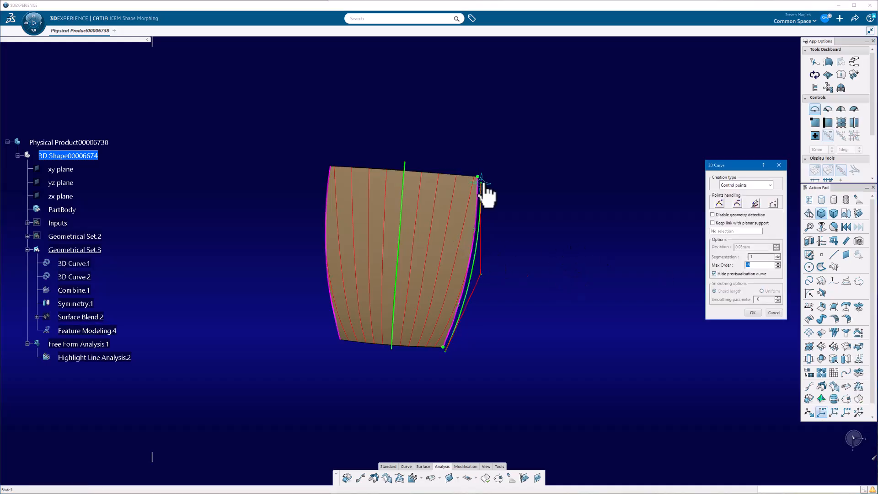
left_click_drag(488, 181, 496, 138)
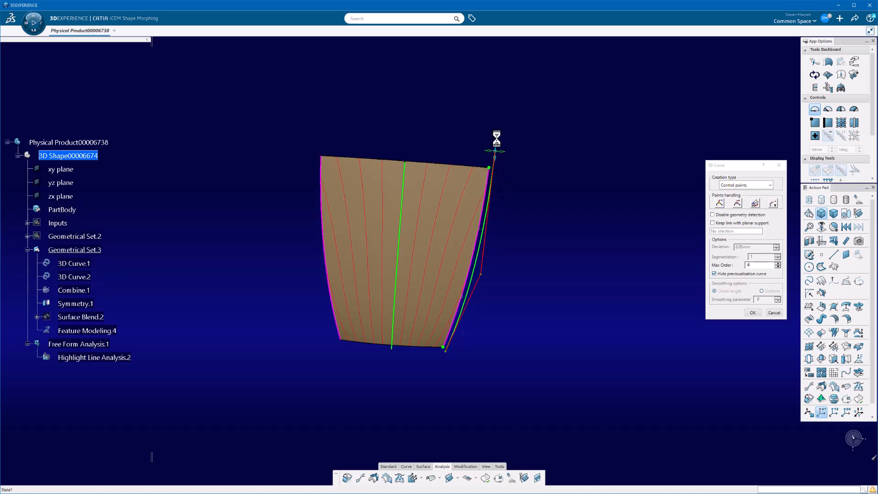
- Adjust the outer curve's end control point further, move its middle control point inward, and accept the curve edit
middle_click_drag(492, 386, 461, 293)
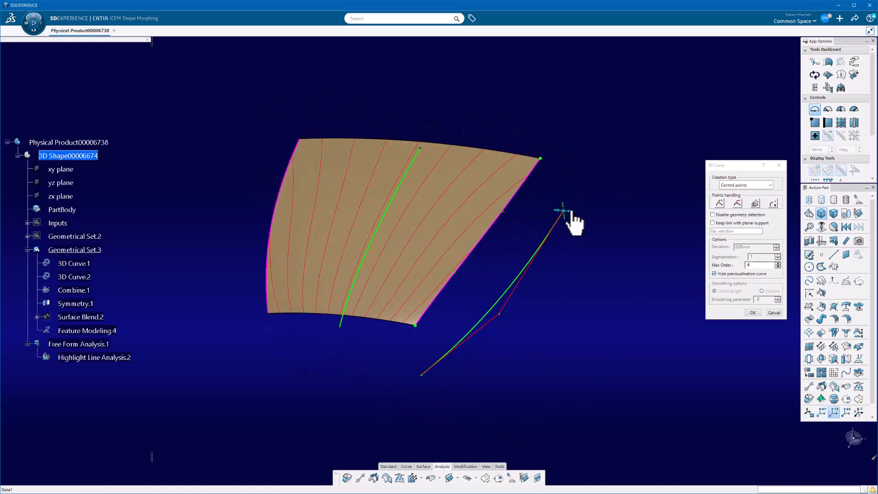
middle_click_drag(572, 219, 664, 354)
left_click_drag(645, 312, 678, 308)
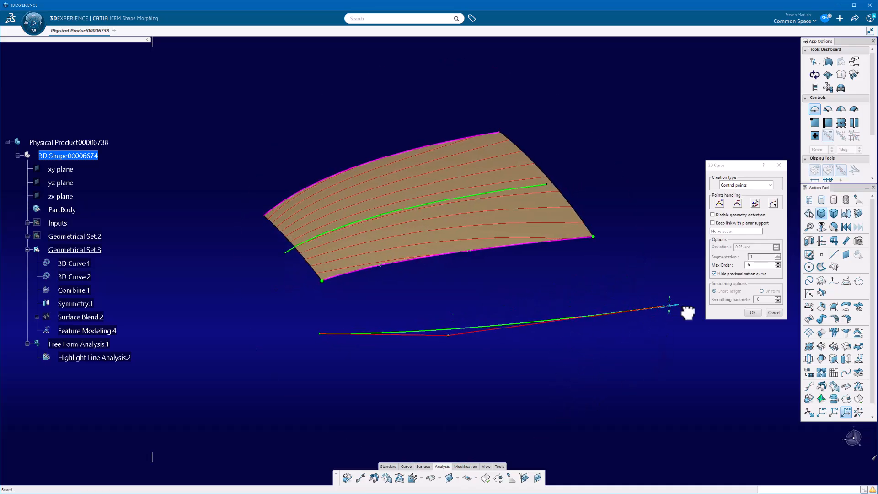
middle_click_drag(673, 378, 498, 319)
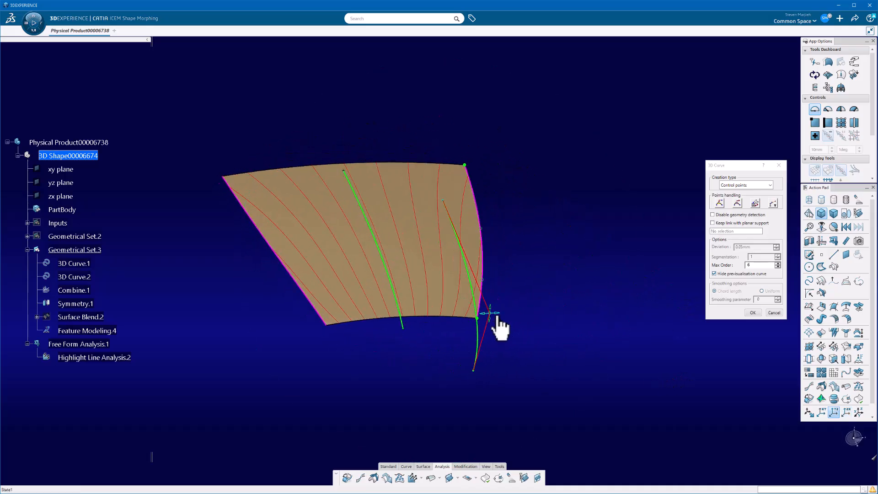
left_click_drag(499, 313, 480, 313)
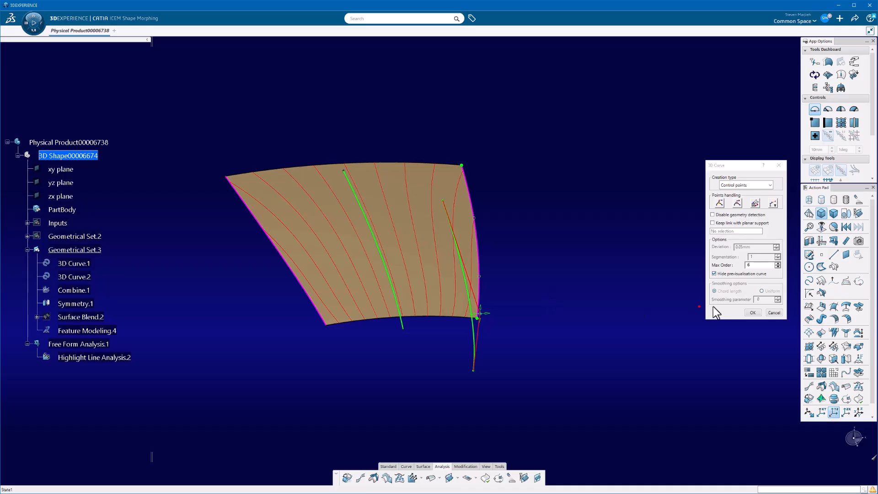
left_click(753, 312)
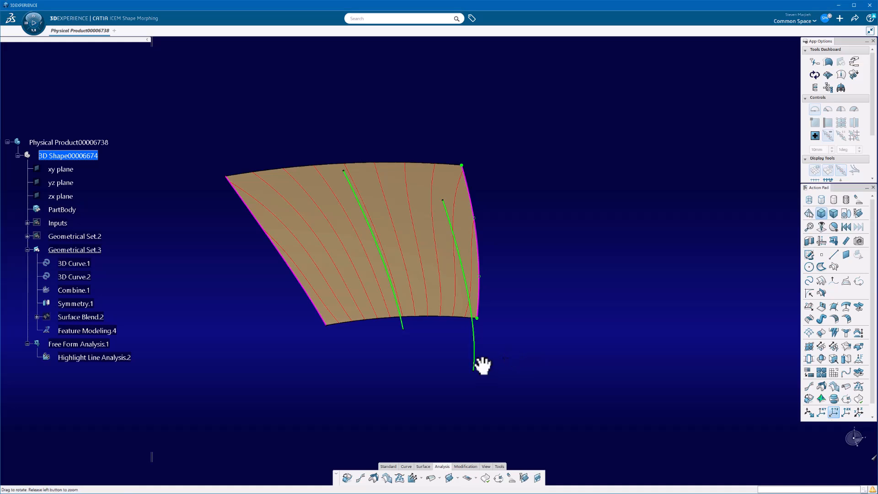
- Create a flange with Guide + Prio. Direction alignment, using the surface's outer edge curve as guide and the xy plane as direction
middle_click_drag(483, 366, 524, 339)
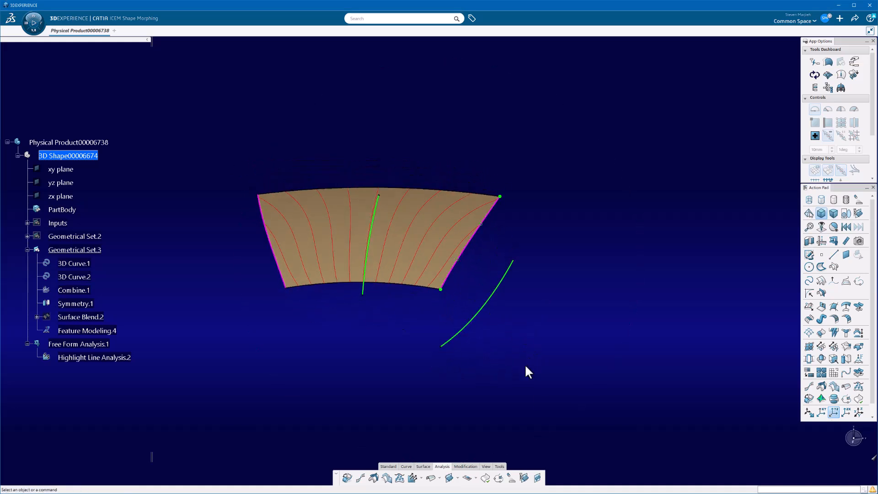
left_click(420, 466)
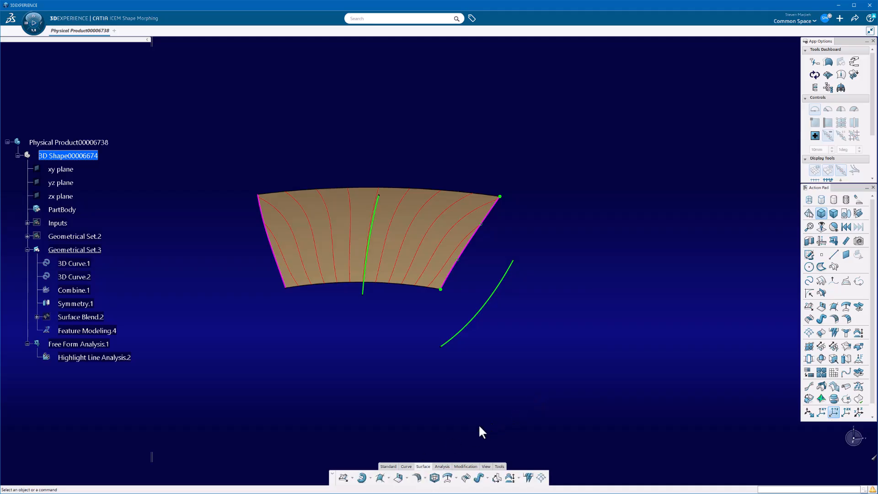
left_click(398, 478)
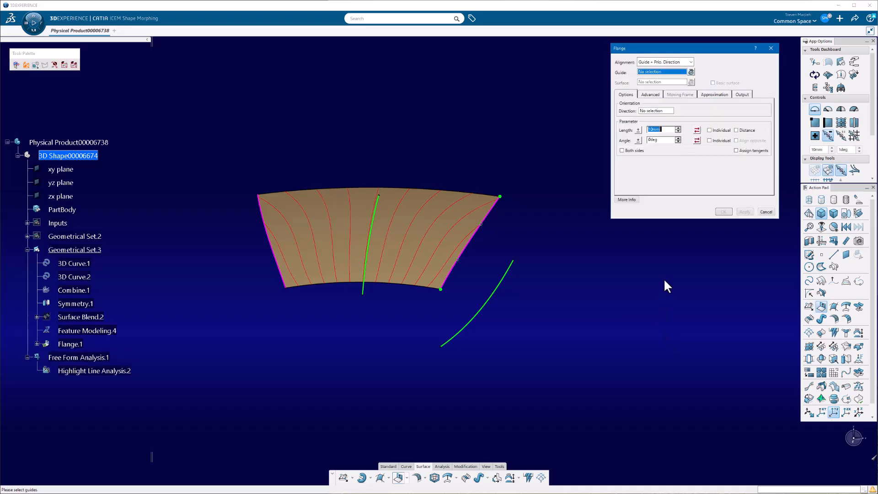
left_click(672, 63)
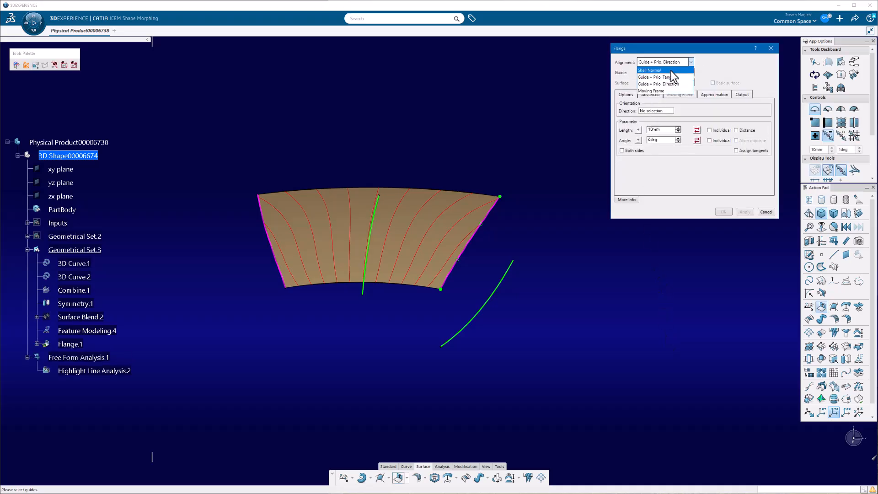
left_click(682, 83)
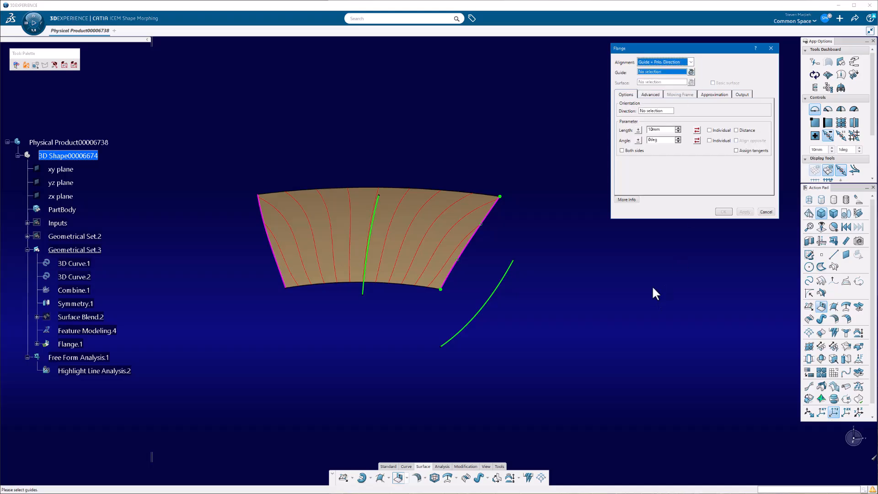
left_click(476, 236)
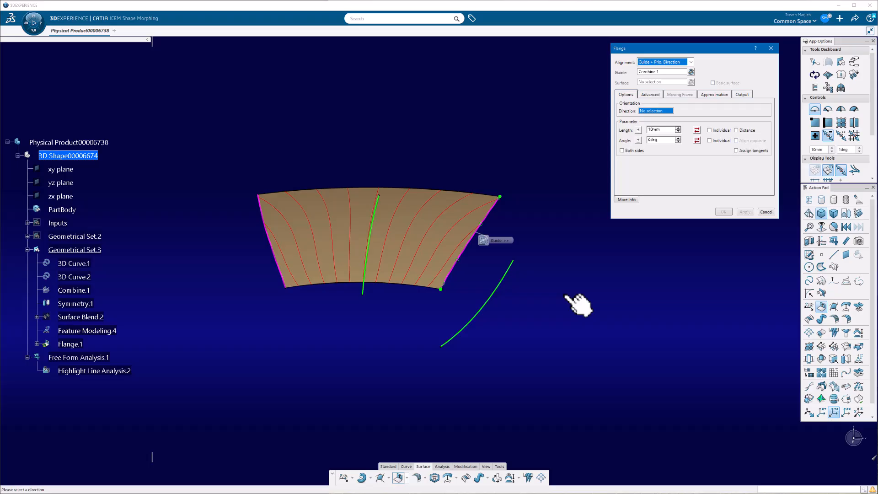
left_click(58, 169)
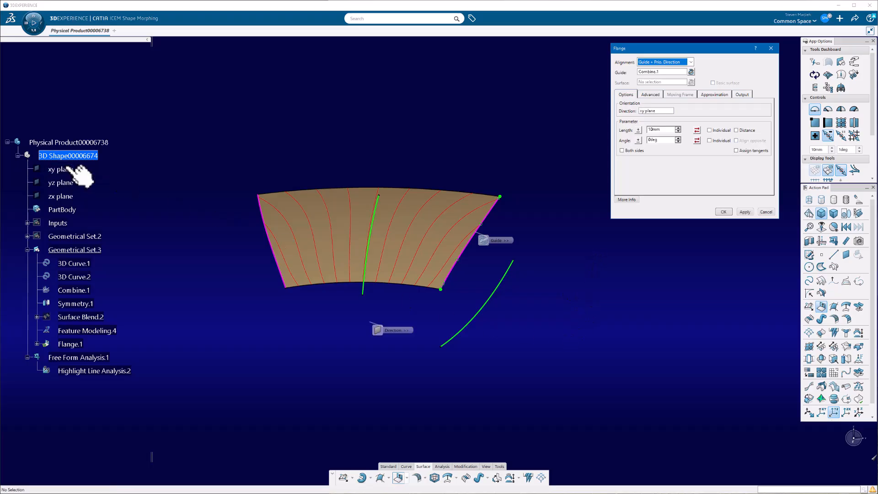
left_click(747, 212)
- Try reversing the sign of the flange's length and switch it back to positive
middle_click_drag(517, 312, 503, 283)
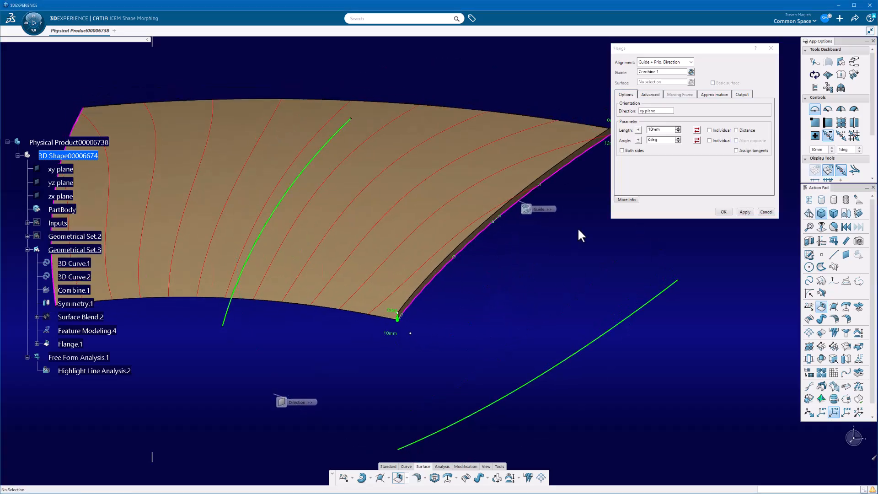
left_click(641, 130)
left_click(642, 130)
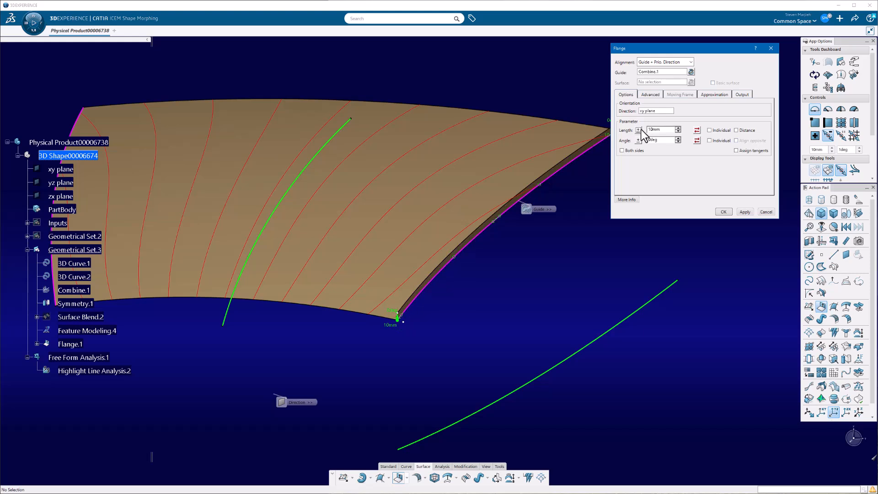
left_click(641, 130)
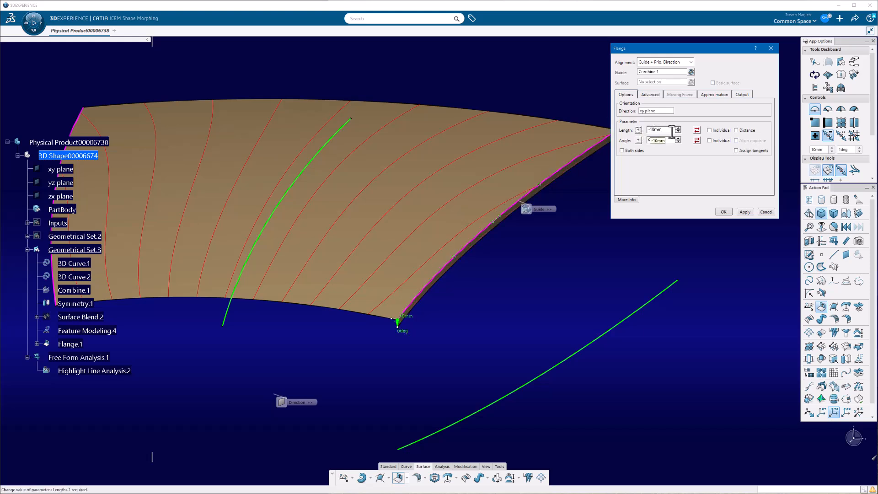
left_click(639, 130)
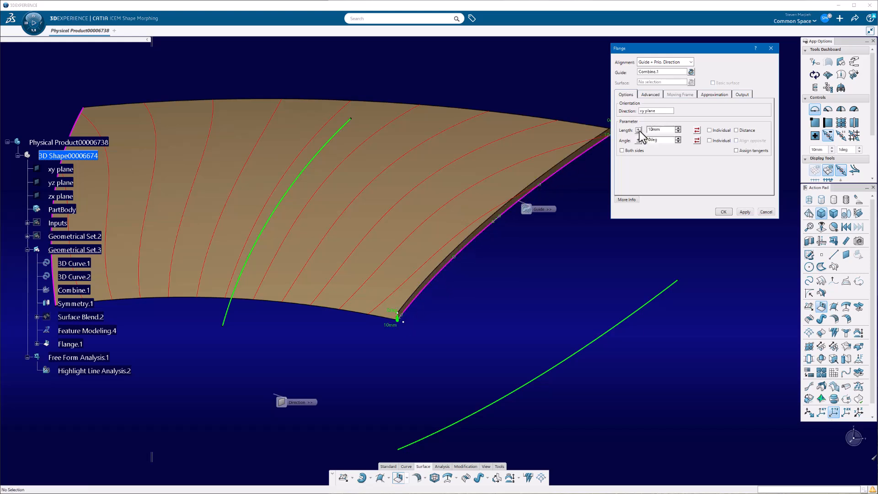
- Set the flange's length to 100 mm and accept the flange
double_click(664, 131)
type("10")
key("Return")
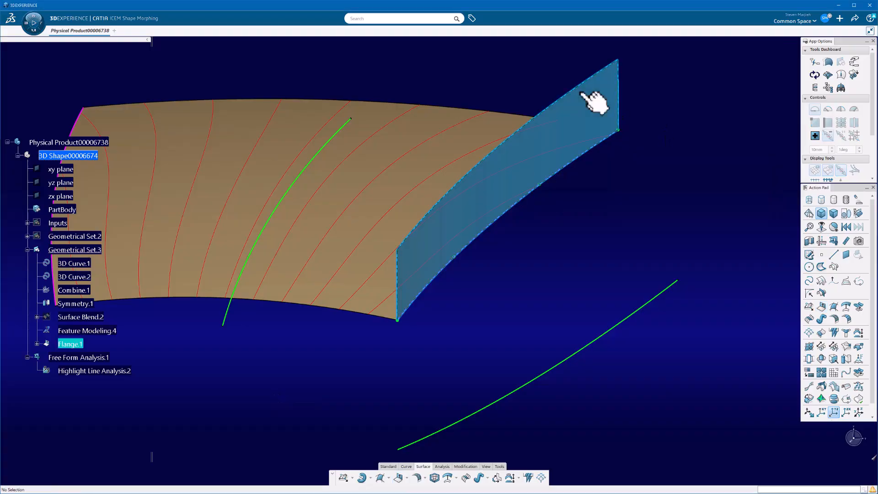
- Reopen the flange for editing and stretch it with its length manipulator to about 188 mm
double_click(595, 102)
middle_click_drag(478, 317, 515, 288)
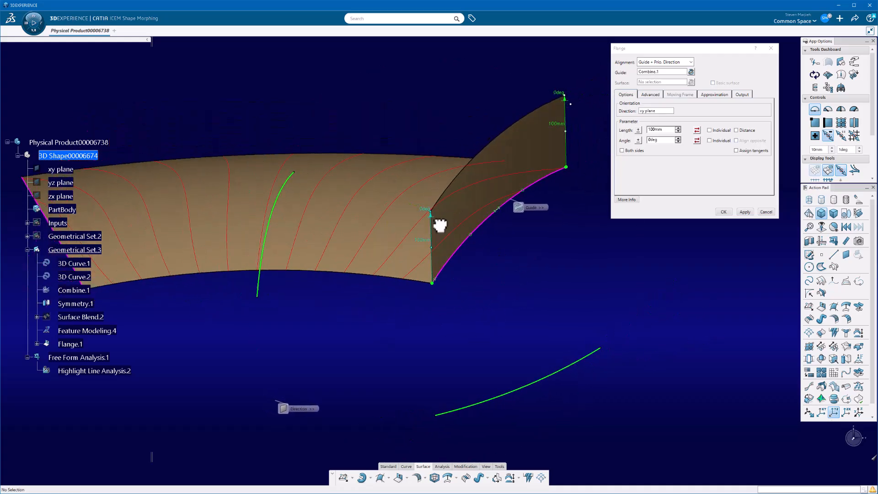
left_click_drag(441, 226, 439, 152)
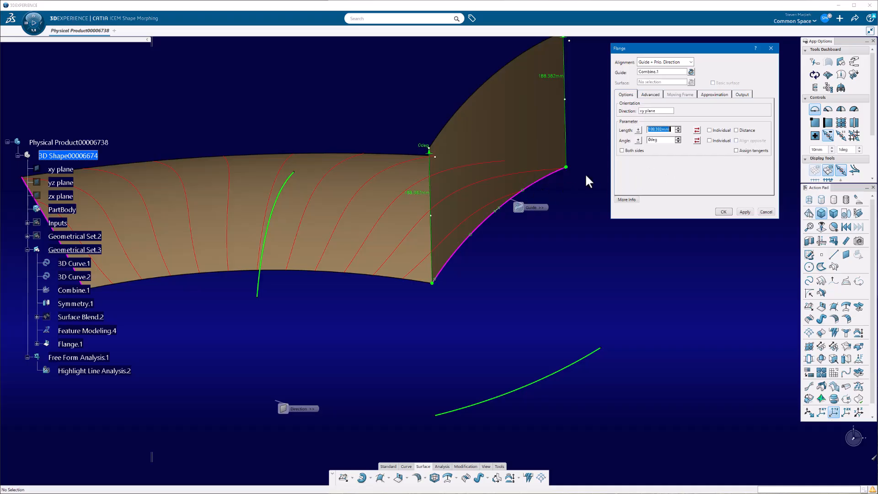
- Flip the flange to point downward with a positive length, and tilt it with the angle manipulator to about 7.6 deg
middle_click_drag(566, 219, 530, 260)
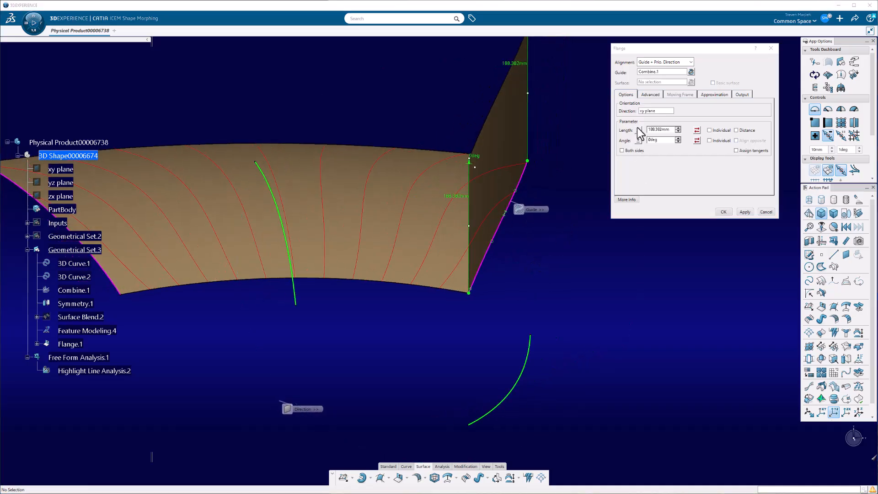
left_click(697, 130)
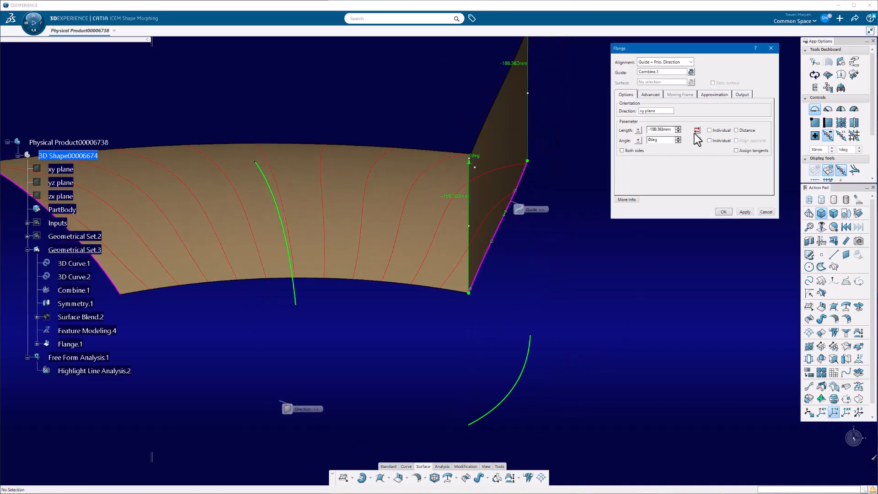
left_click(638, 130)
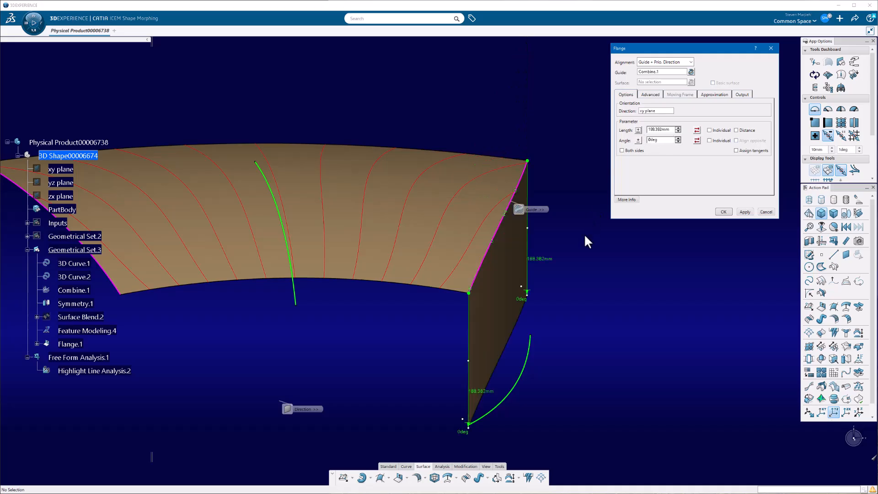
middle_click_drag(586, 236, 525, 221)
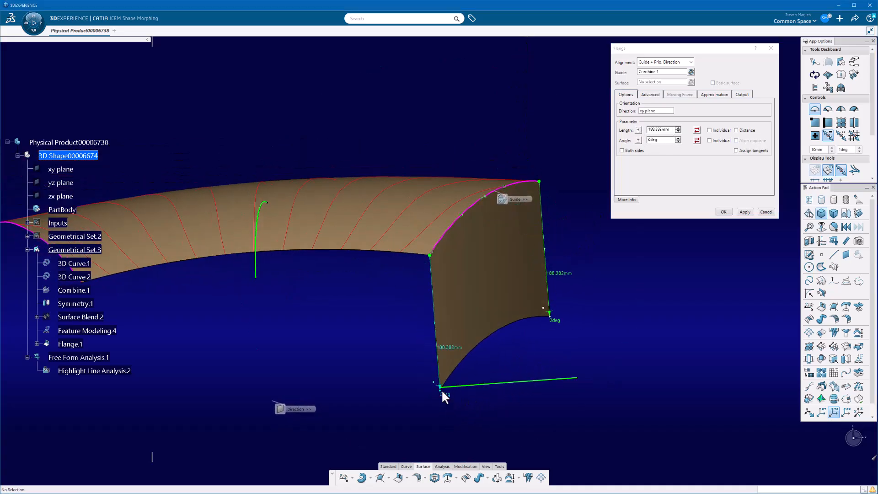
left_click_drag(442, 392, 464, 402)
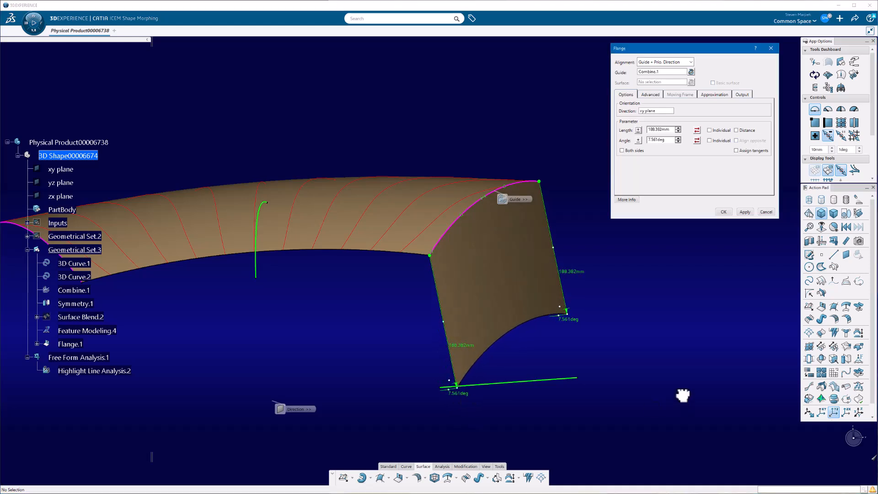
- Enable overcrowning by factor on the flange and raise the factor to 0.05
left_click(650, 94)
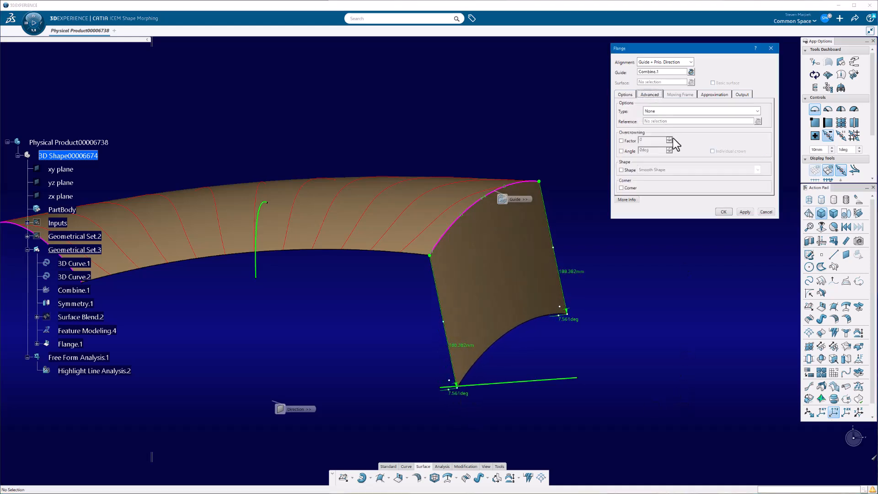
left_click(622, 140)
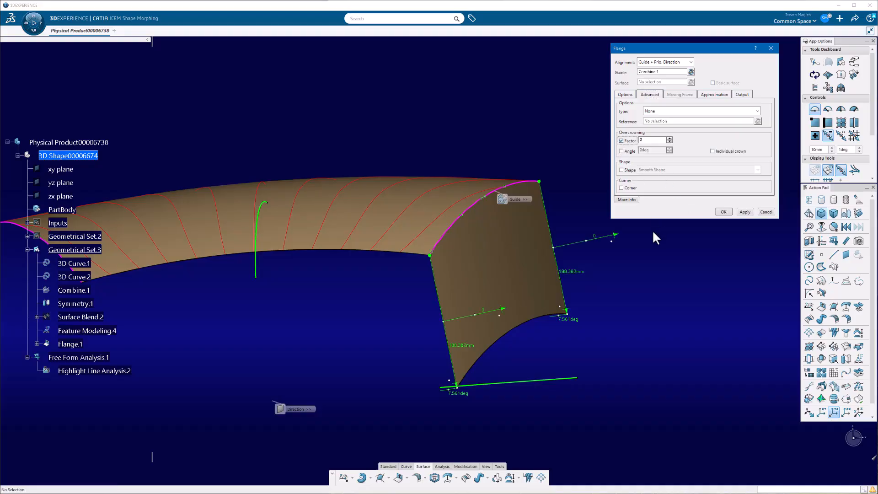
left_click(669, 138)
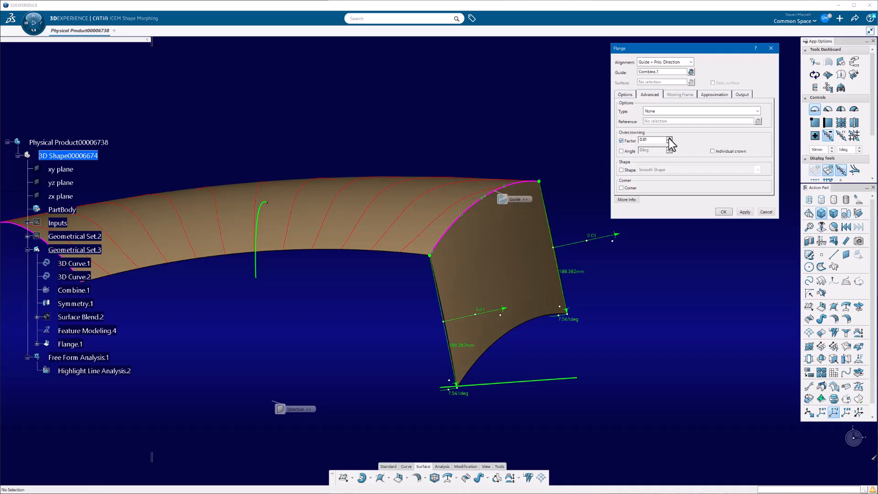
left_click(669, 138)
left_click(669, 139)
left_click(670, 138)
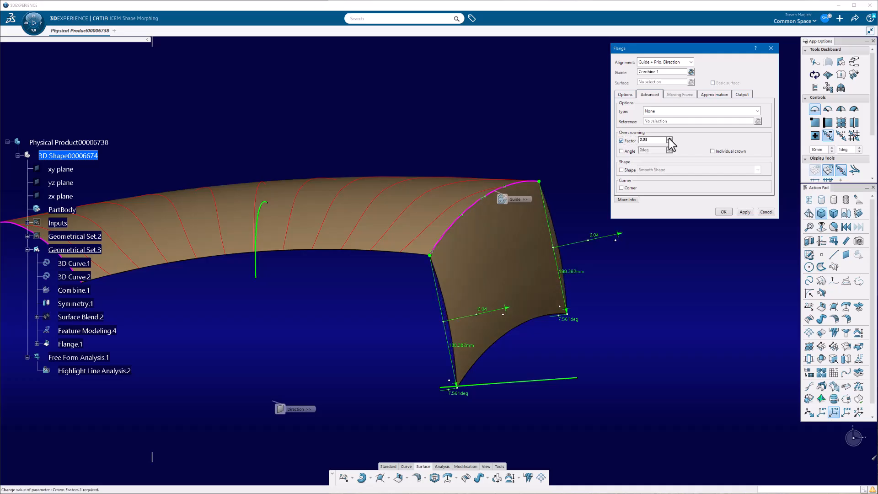
left_click(669, 138)
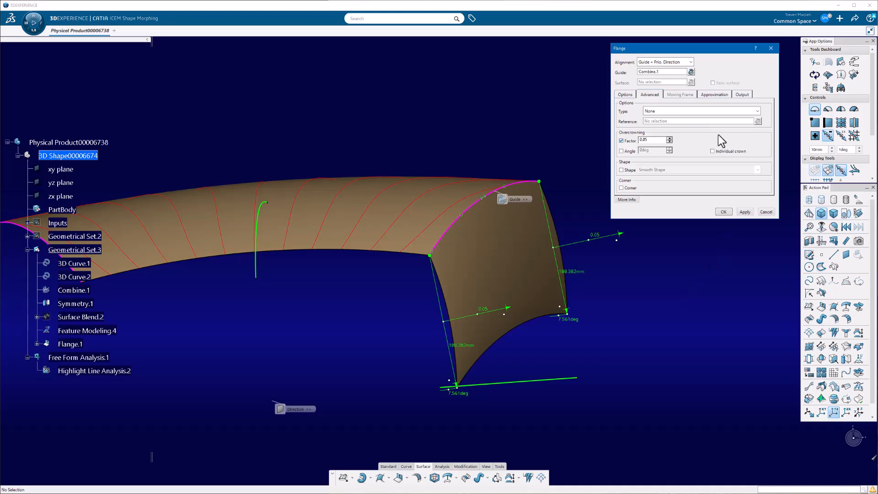
- Replace the flange's automatic approximation with a G0 tolerance of 0.01 mm and coupled U and V orders of maximum 5, with additional information shown
left_click(715, 95)
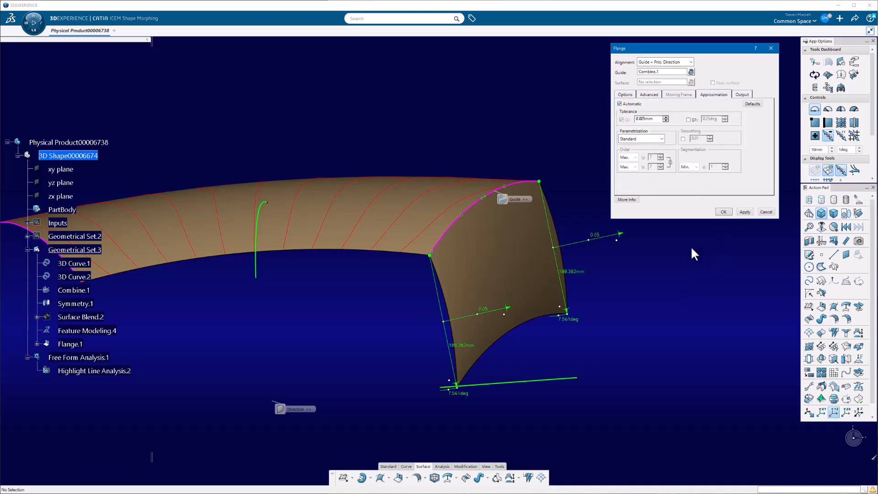
left_click(635, 201)
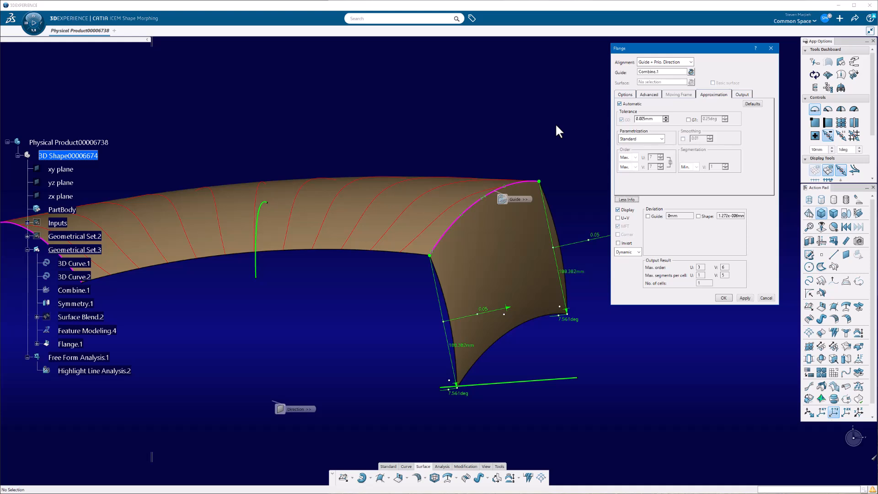
left_click(635, 105)
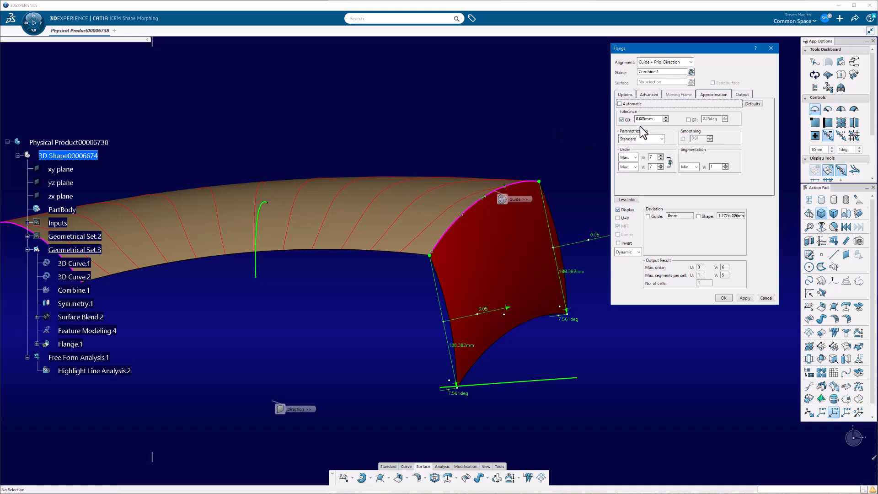
left_click_drag(643, 120, 645, 121)
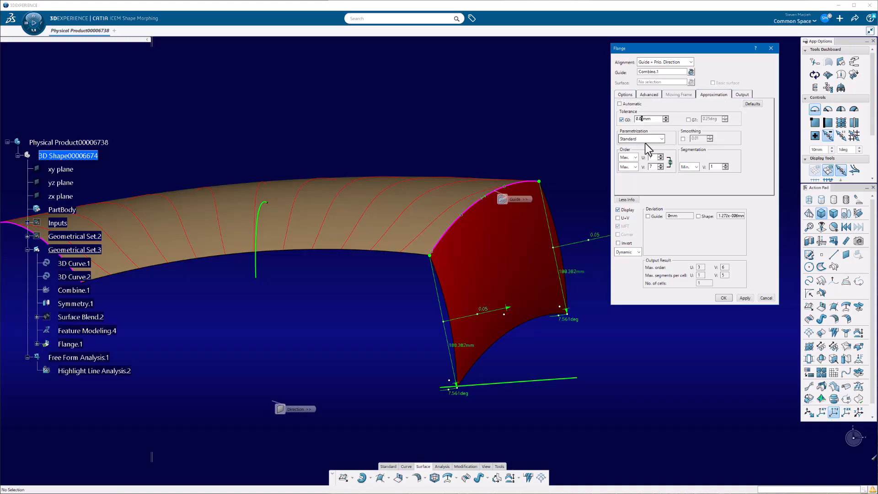
key("Delete")
left_click(670, 162)
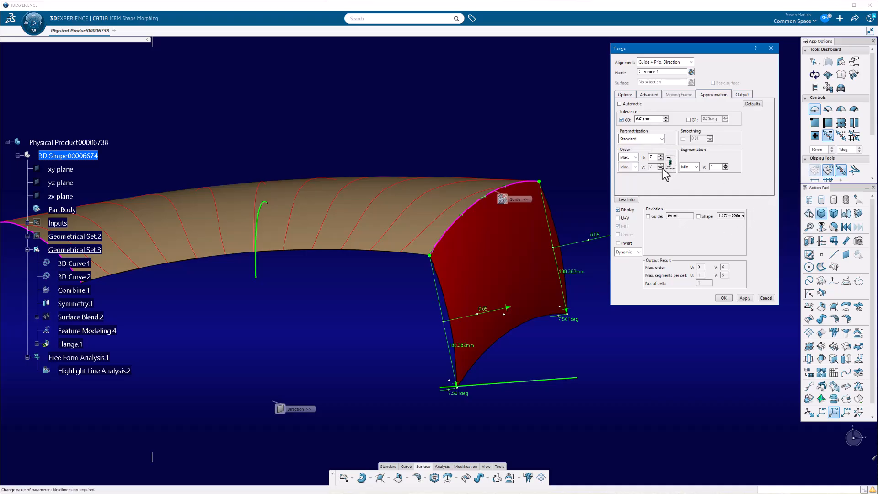
left_click(661, 159)
left_click(748, 299)
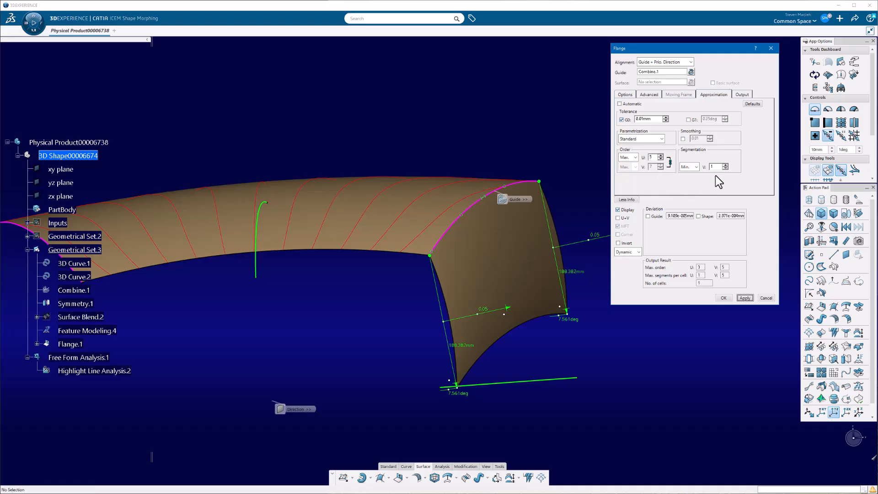
- Limit the flange's V segmentation to a maximum of 1 with a G0 tolerance of 0.1 mm, and display the guide deviation
left_click(697, 166)
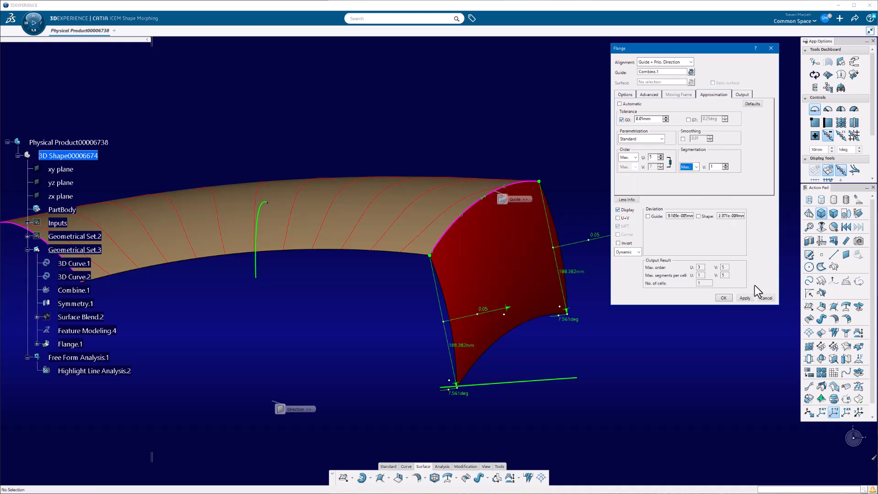
left_click(744, 298)
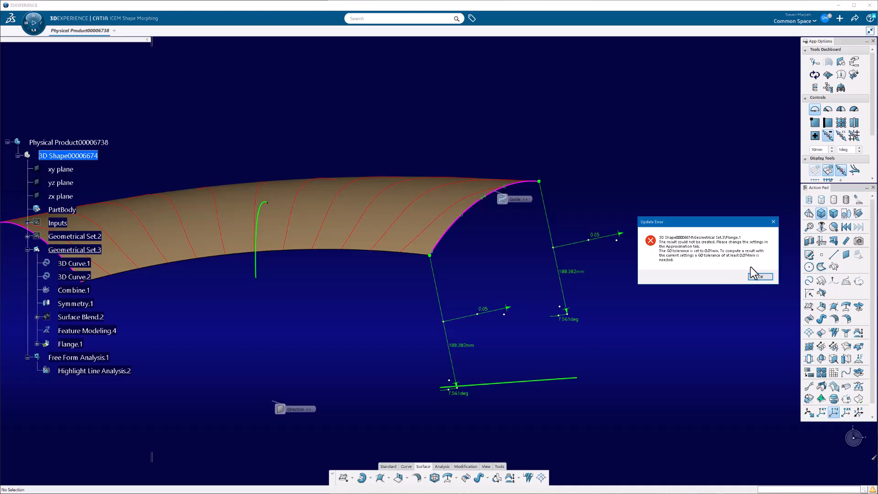
left_click(756, 277)
double_click(648, 119)
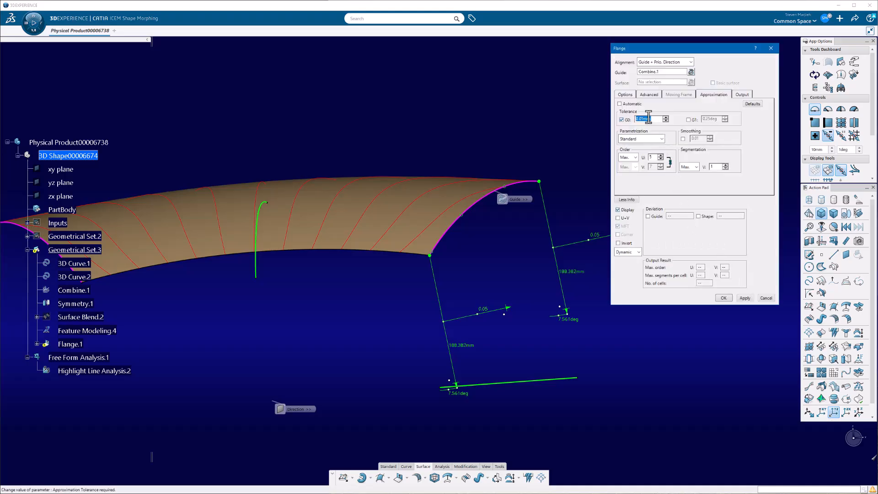
key("BackSpace")
left_click(745, 298)
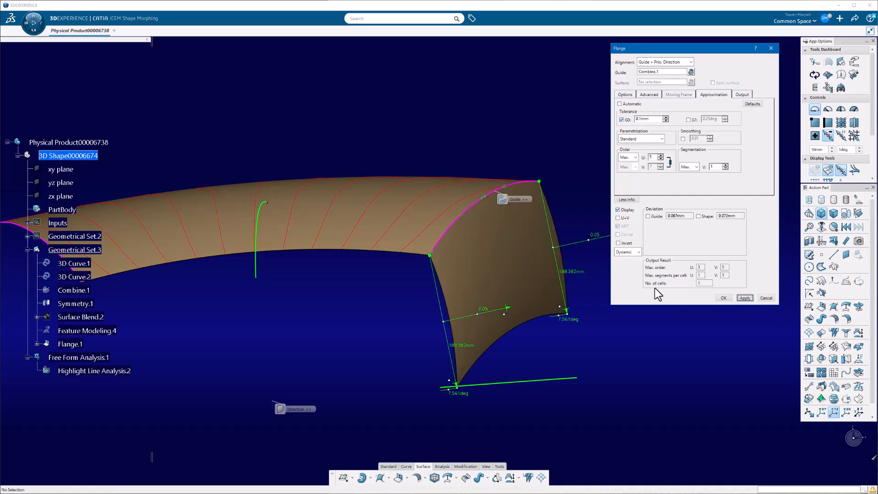
left_click(648, 216)
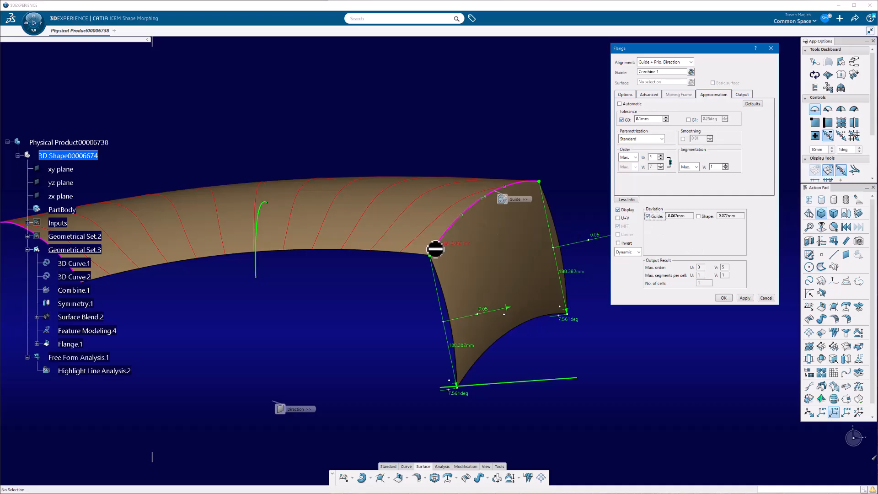
- Enable smoothing at 0.01 in the flange approximation, apply it and finish the flange
middle_click_drag(435, 247, 685, 344)
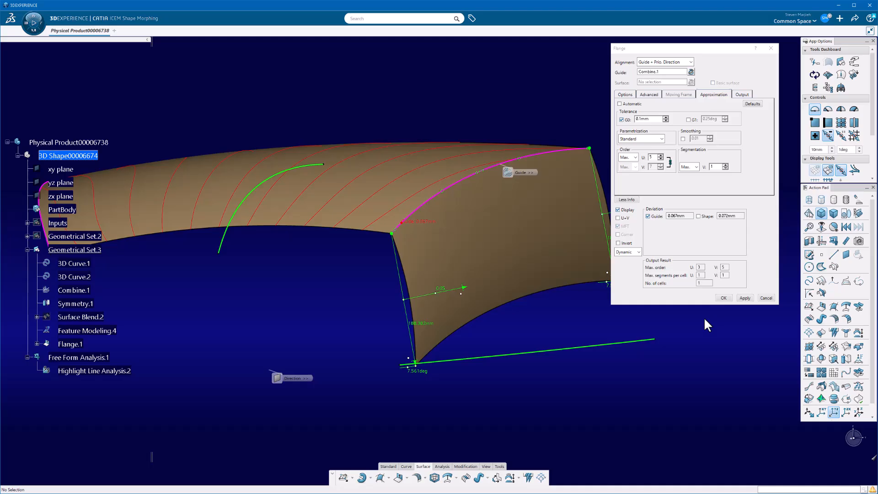
left_click(683, 139)
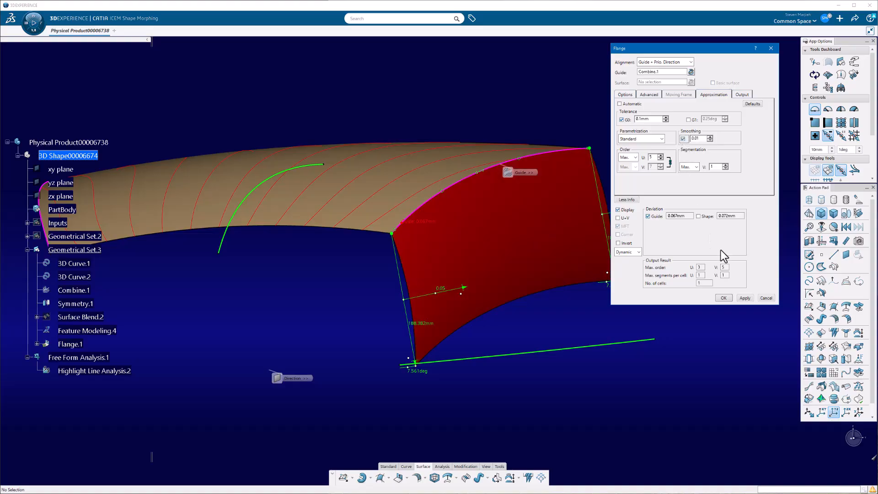
left_click(744, 298)
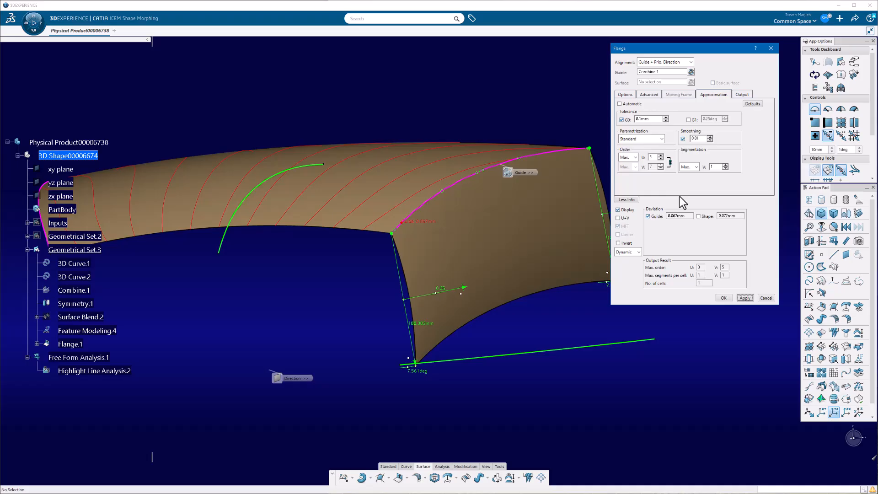
left_click(723, 297)
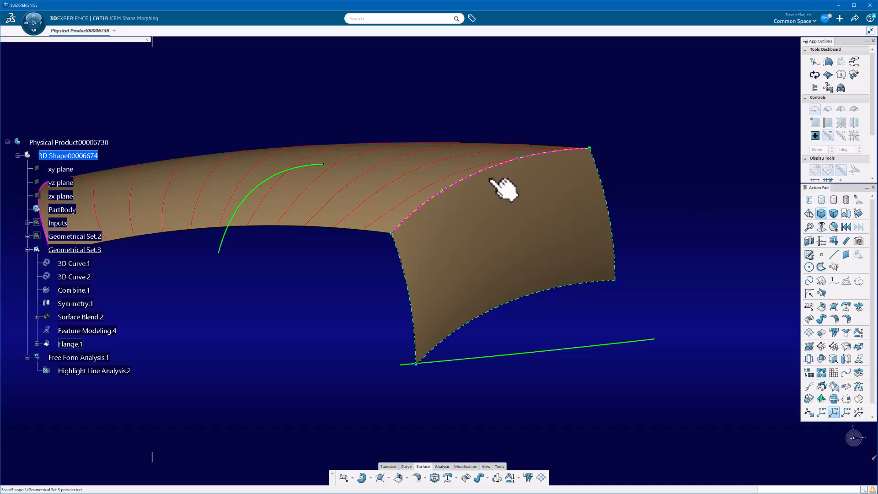
- Hide the guide curve along the flange edge and the highlight line analysis
right_click(466, 178)
left_click(535, 202)
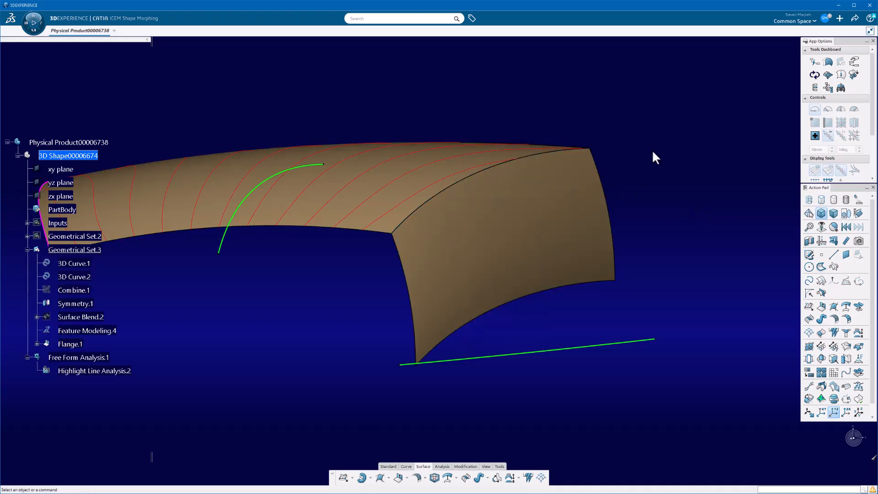
middle_click_drag(460, 200, 556, 309)
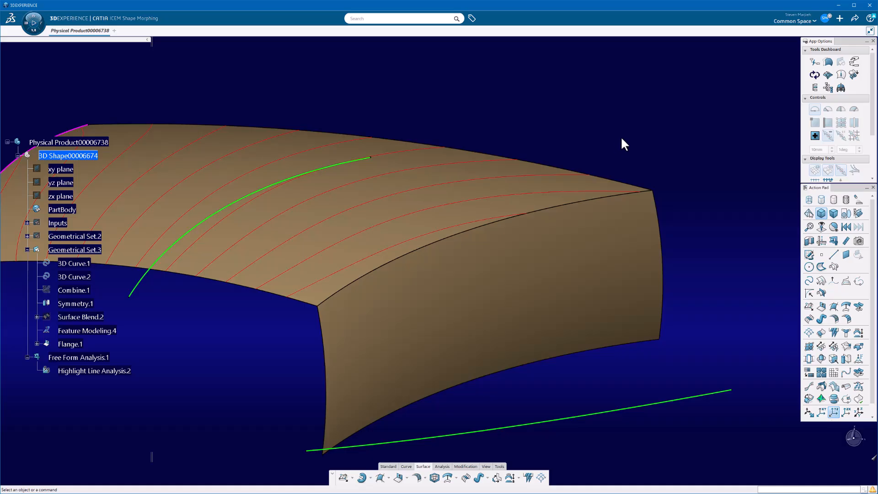
right_click(115, 371)
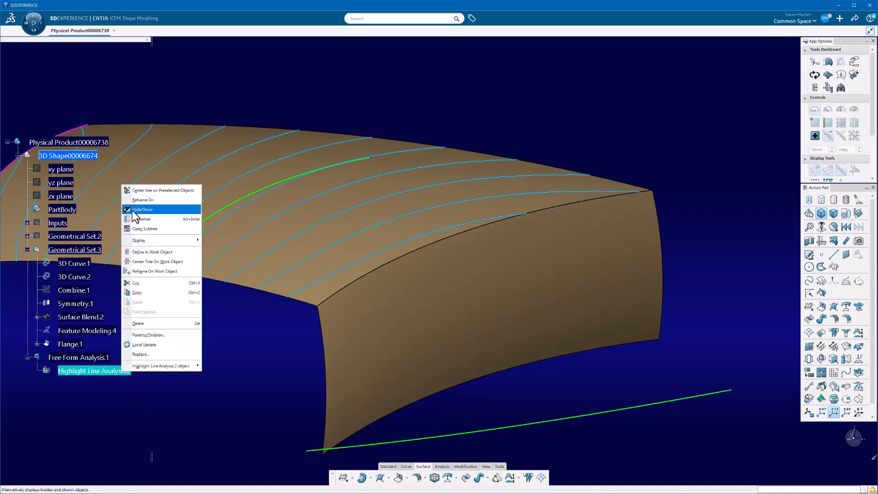
left_click(147, 206)
- Start a styling fillet between the upper surface and the flange, and apply it with G2 continuity
middle_click_drag(591, 136, 567, 159)
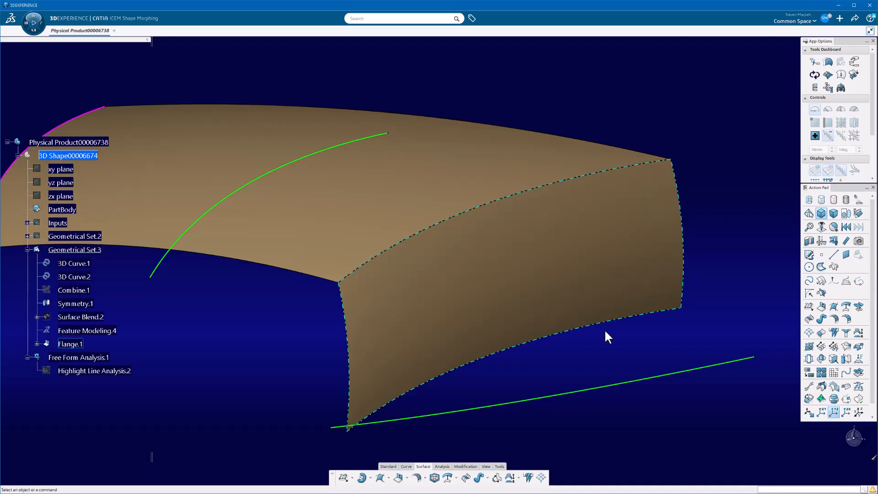
middle_click_drag(473, 344, 450, 337)
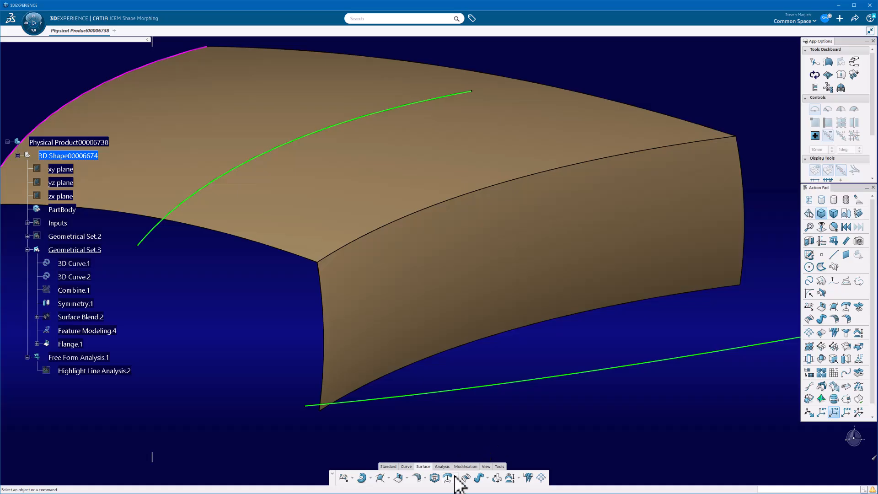
left_click(417, 479)
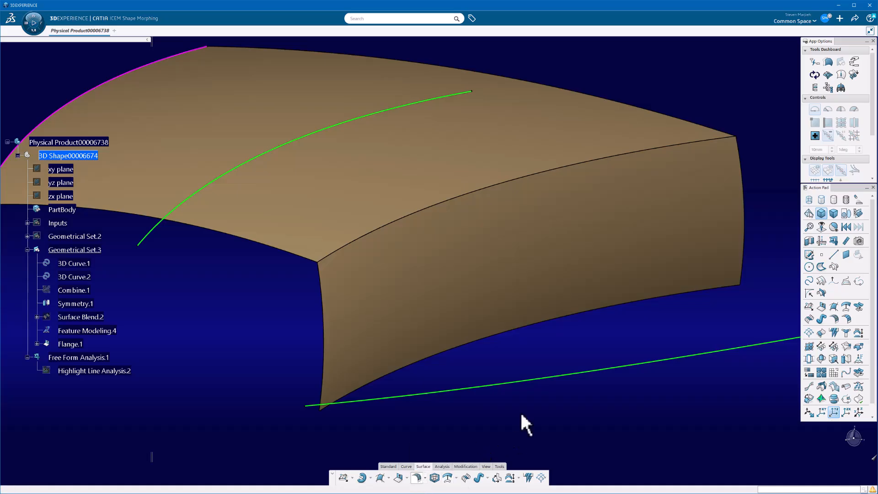
left_click(479, 150)
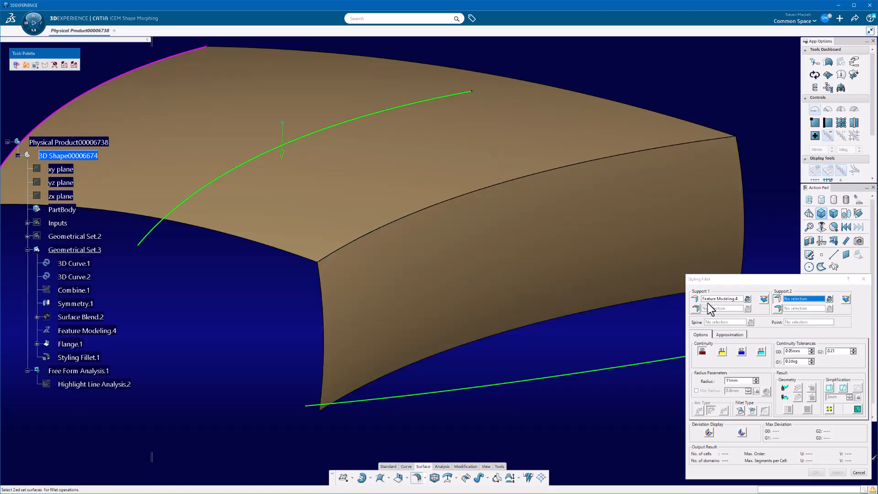
left_click(588, 280)
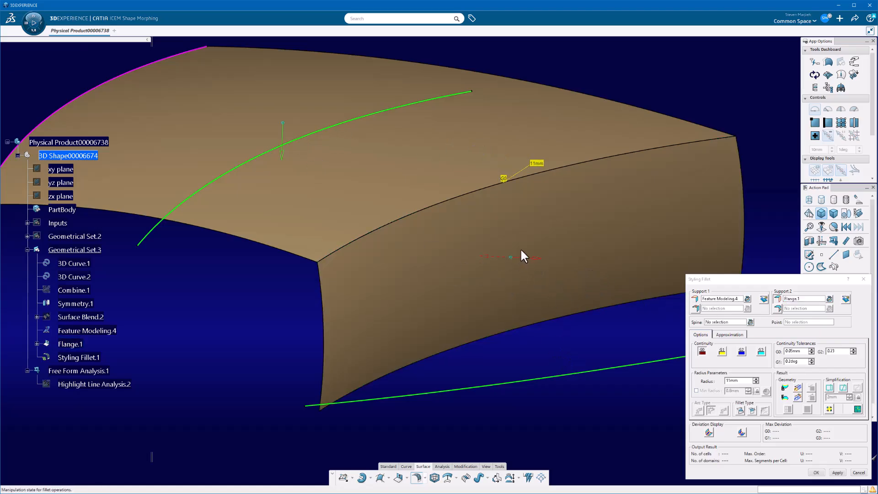
middle_click_drag(472, 314, 498, 325)
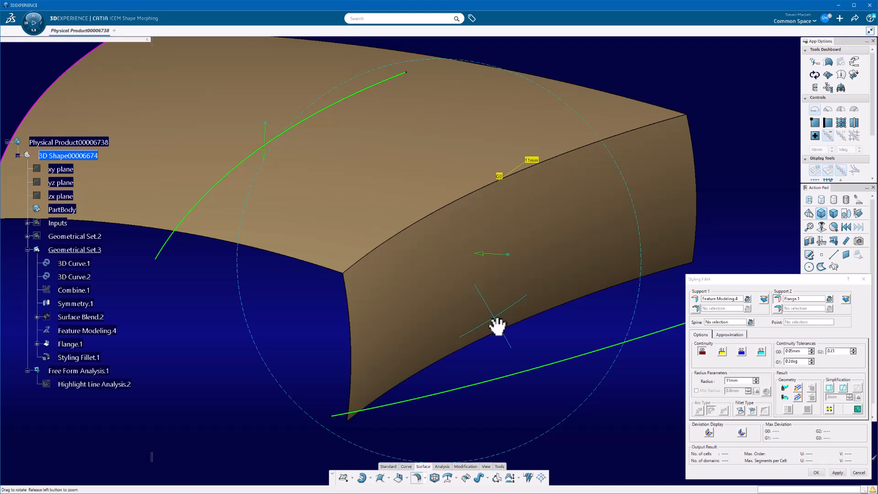
left_click(741, 351)
left_click(837, 473)
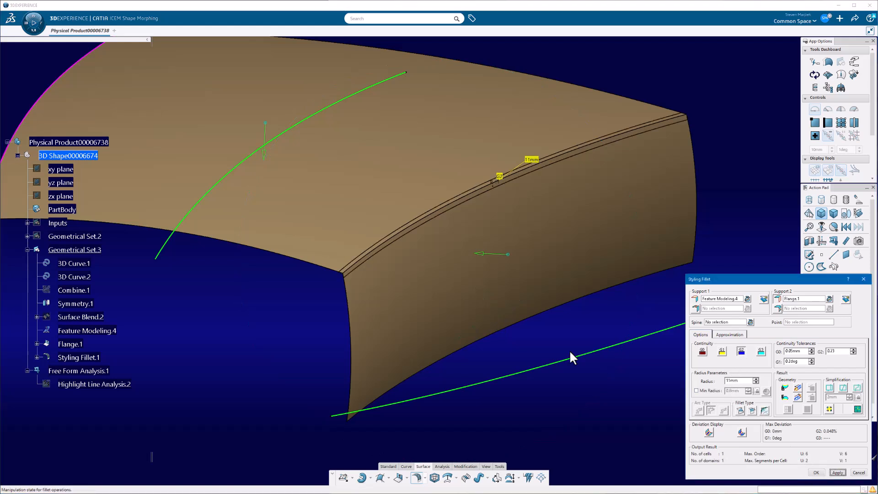
- Try a radius of 55 mm on the styling fillet
double_click(742, 381)
type("55")
key("Return")
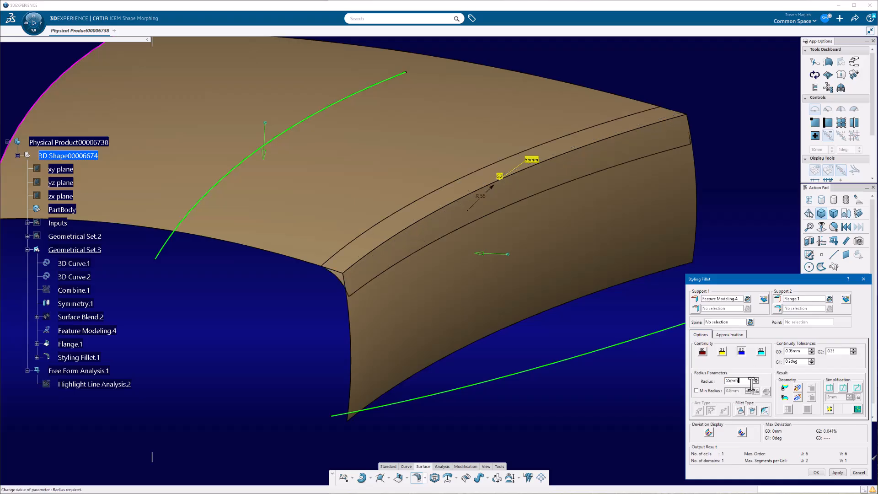
key("BackSpace")
key("BackSpace")
type("1")
key("Return")
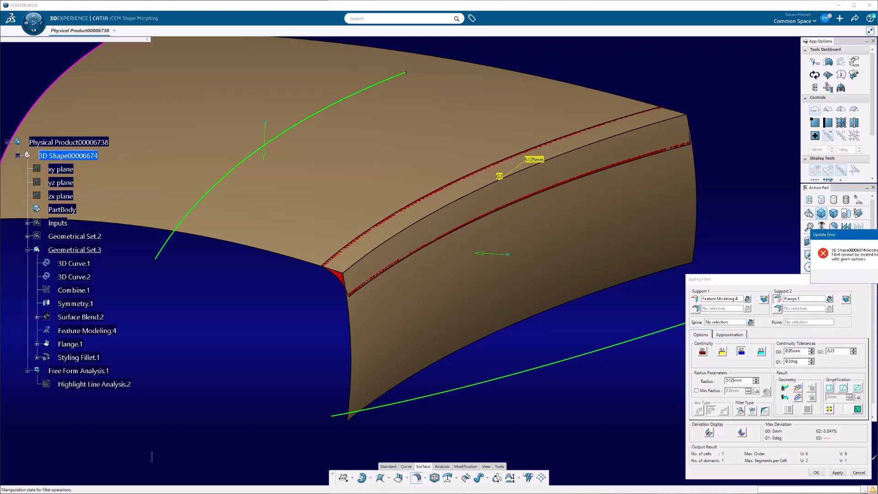
- Set the styling fillet's radius to 125 mm
double_click(746, 381)
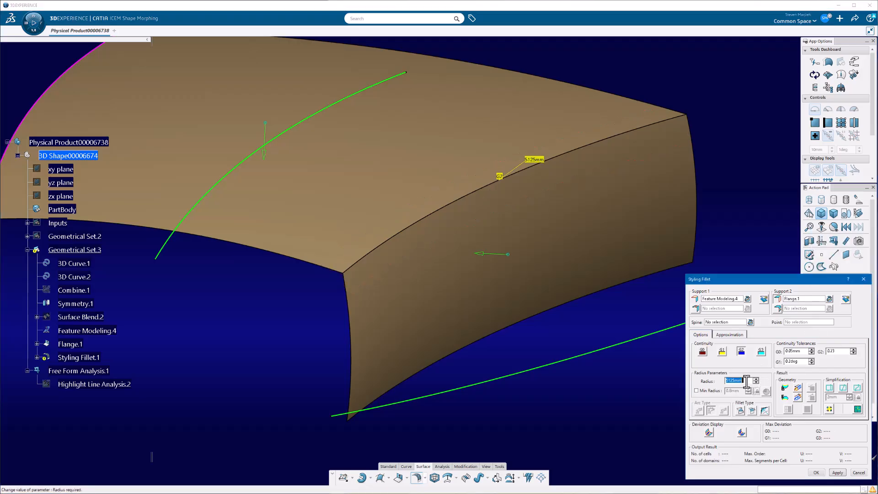
type("125")
key("Return")
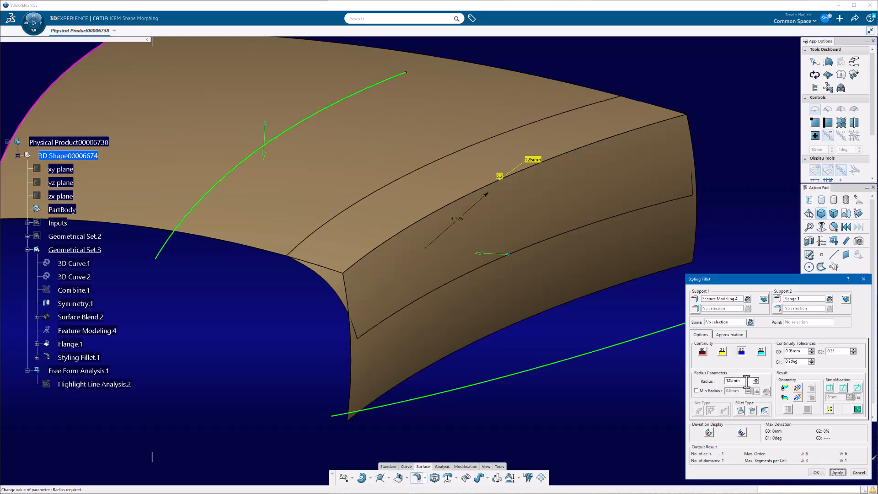
middle_click_drag(384, 322, 405, 367)
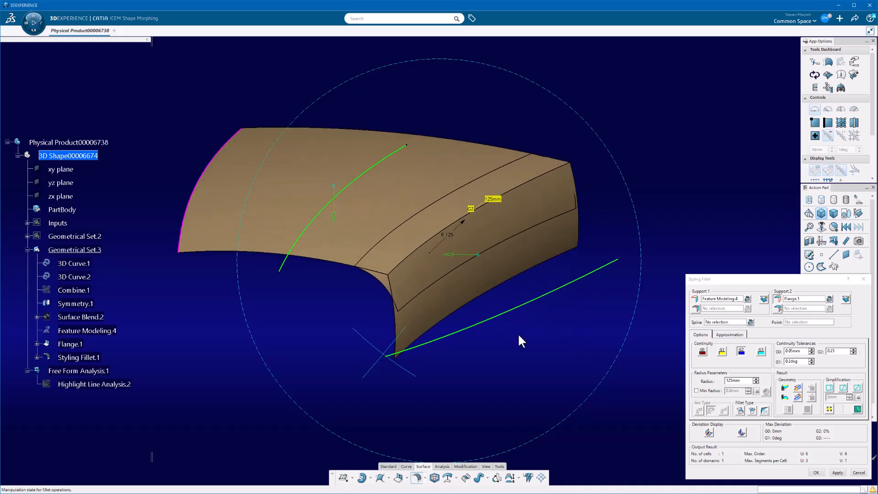
- Enable trimming of both support surfaces in the styling fillet and adjust its result geometry option
left_click(765, 300)
left_click(845, 299)
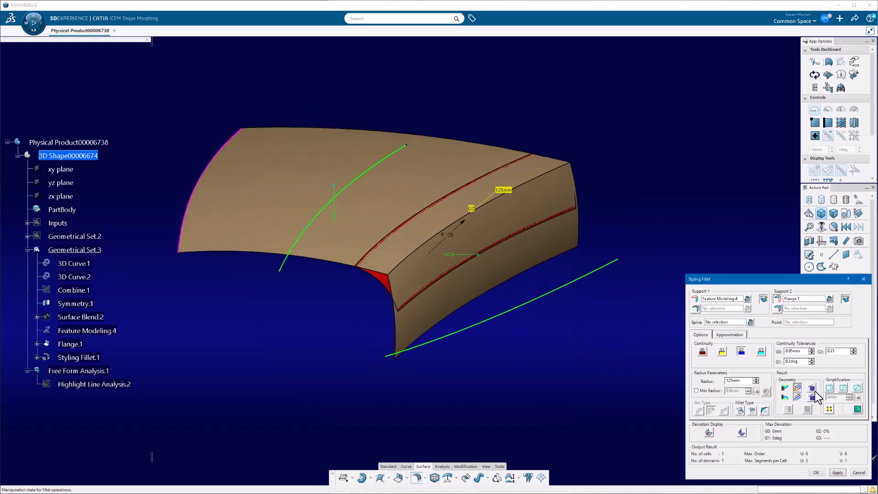
left_click(798, 388)
left_click_drag(795, 281, 681, 107)
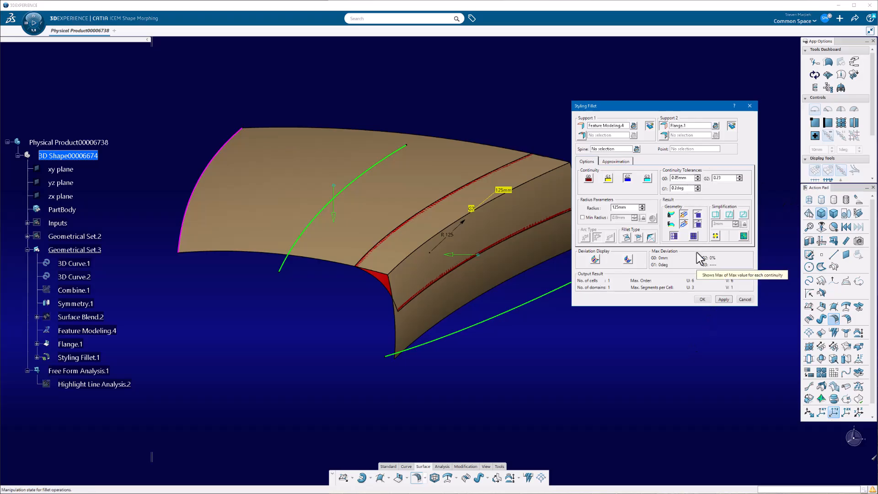
- Tighten the styling fillet's G0 tolerance to 0.001 mm and its G2 tolerance to 0.1, and create the fillet
left_click(677, 178)
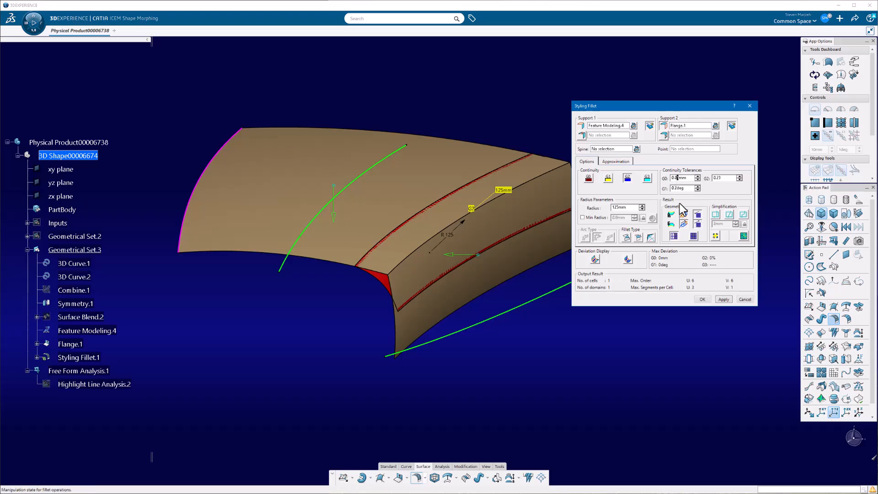
type("05")
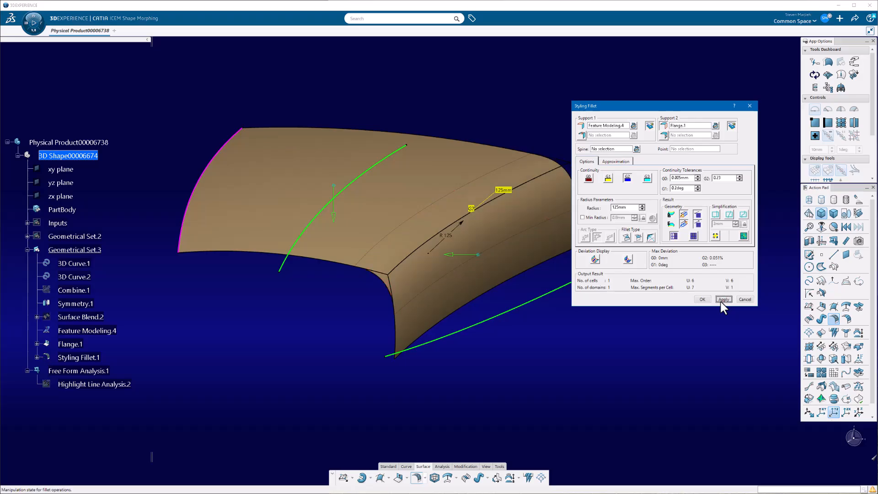
left_click(698, 179)
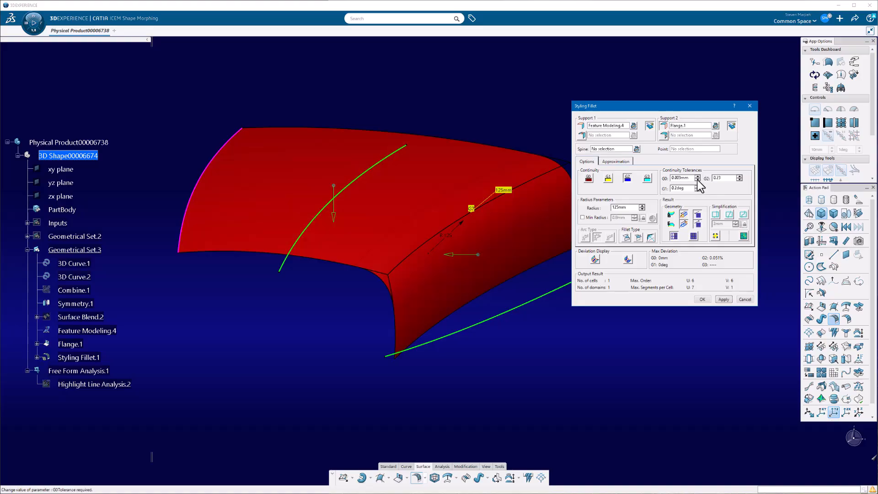
left_click(724, 299)
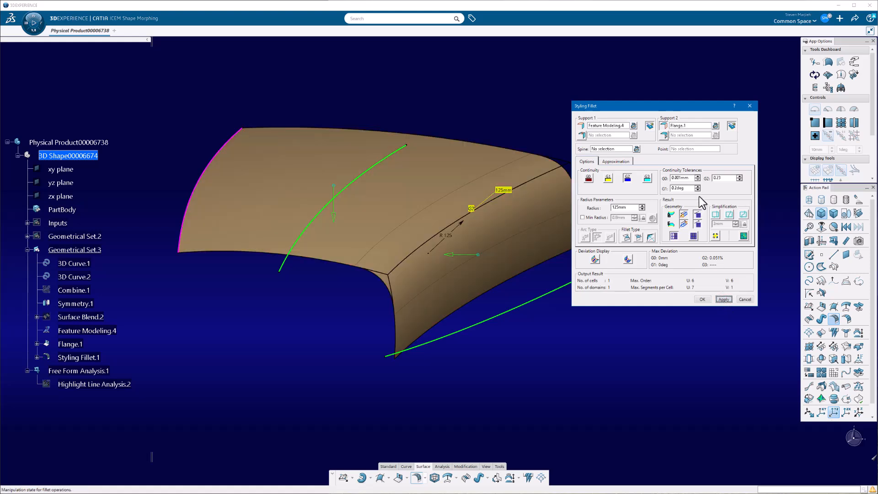
double_click(721, 178)
type("1")
left_click(720, 298)
left_click(702, 299)
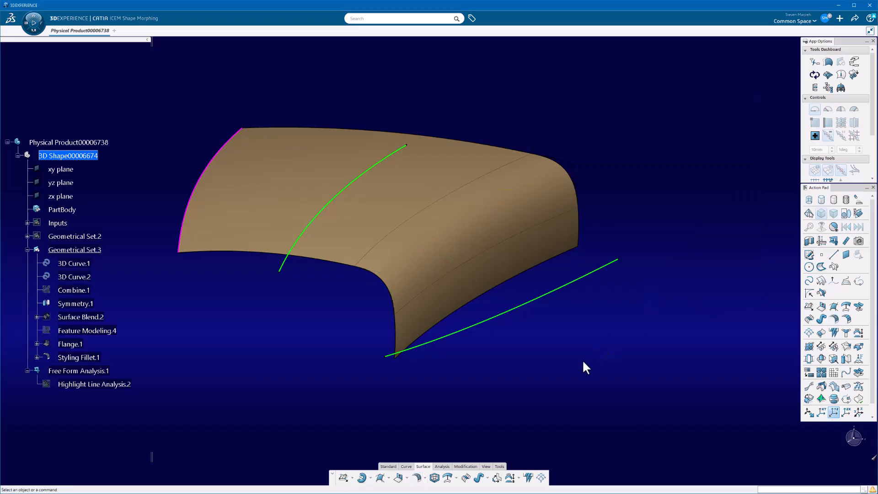
- Add the trimmed styling fillet surface to the existing highlight line analysis and examine the line flow across the fillet
middle_click_drag(582, 359, 417, 334)
middle_click_drag(545, 389, 530, 355)
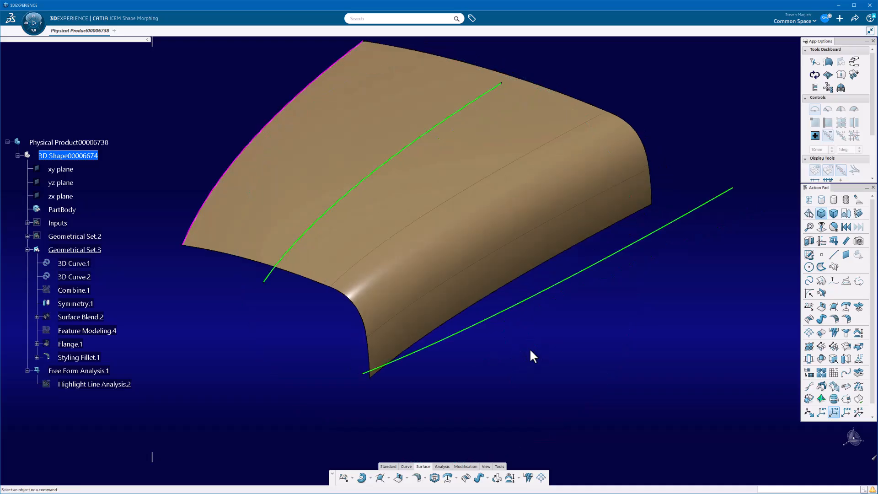
double_click(92, 384)
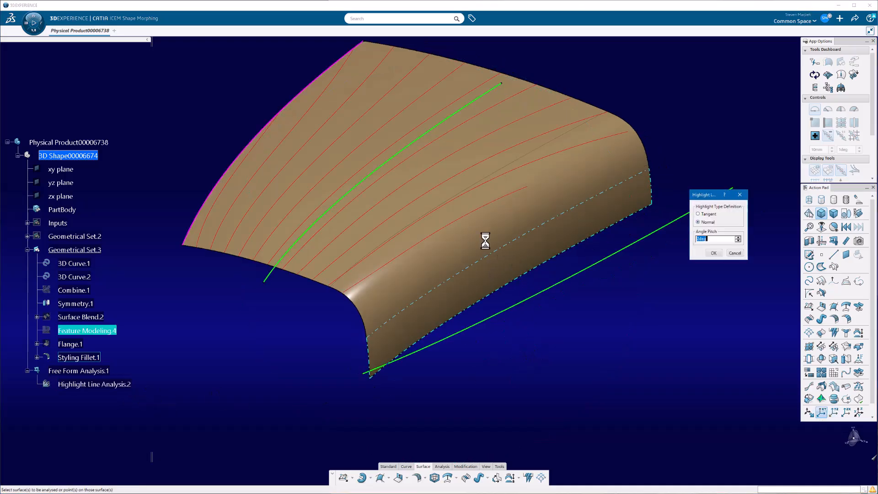
middle_click_drag(567, 353, 540, 229)
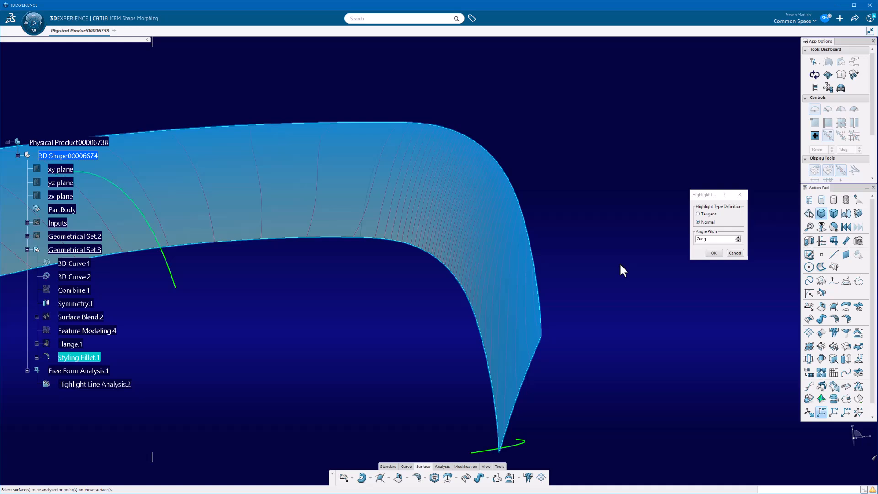
left_click(713, 253)
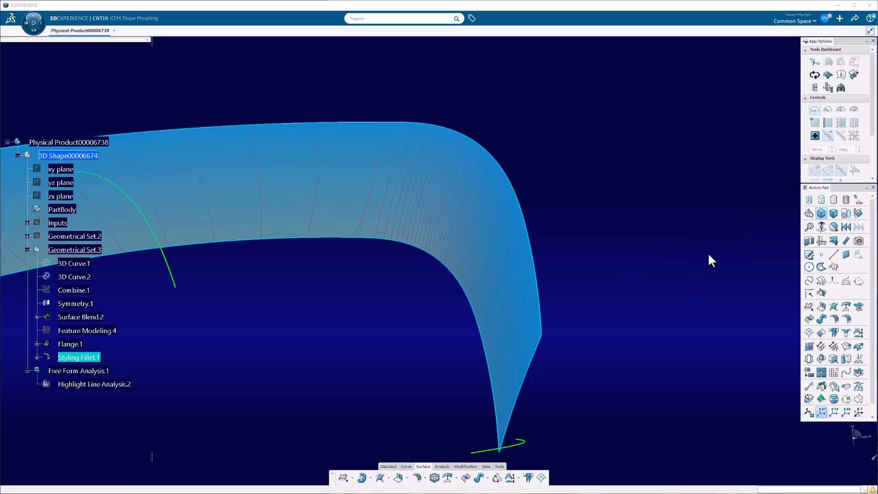
middle_click_drag(640, 201, 510, 329)
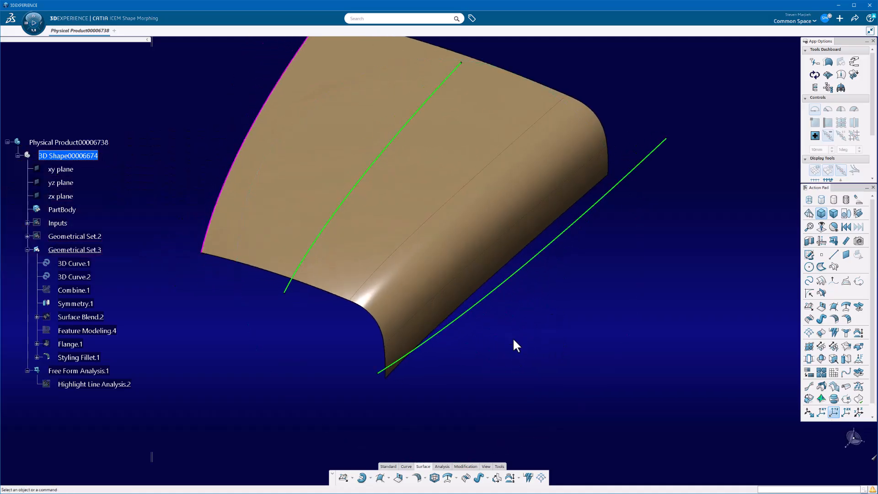
- Display the control points and segmentation on the faces of the styling fillet surface
left_click(563, 161)
left_click(828, 75)
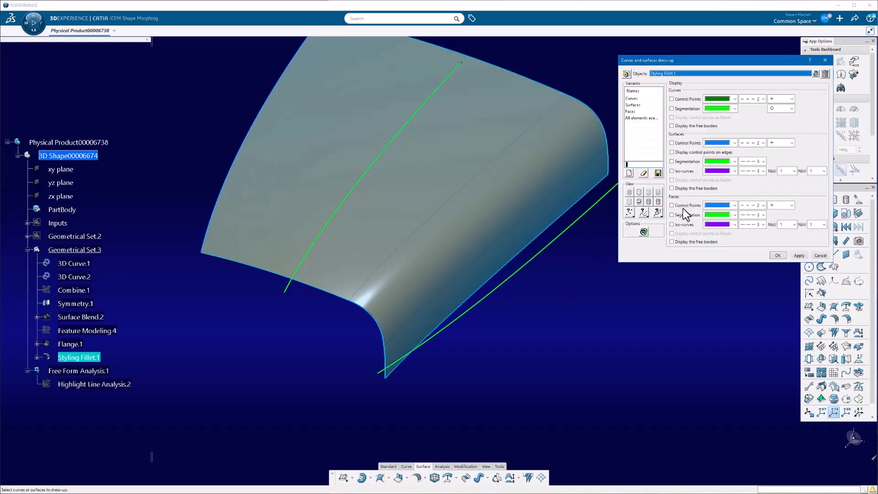
left_click(671, 205)
left_click(799, 256)
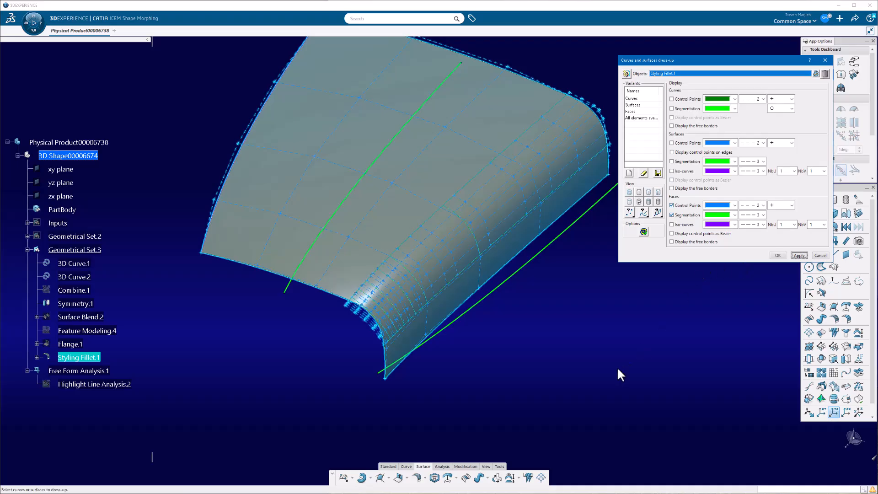
left_click(777, 255)
- Reopen the styling fillet between the blend surface and the flange, and set its continuity to G3
middle_click_drag(622, 327, 366, 387)
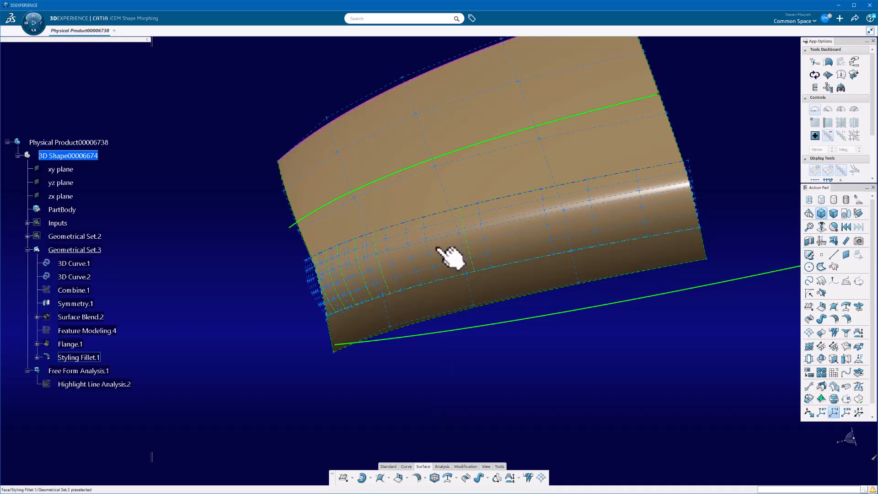
double_click(496, 238)
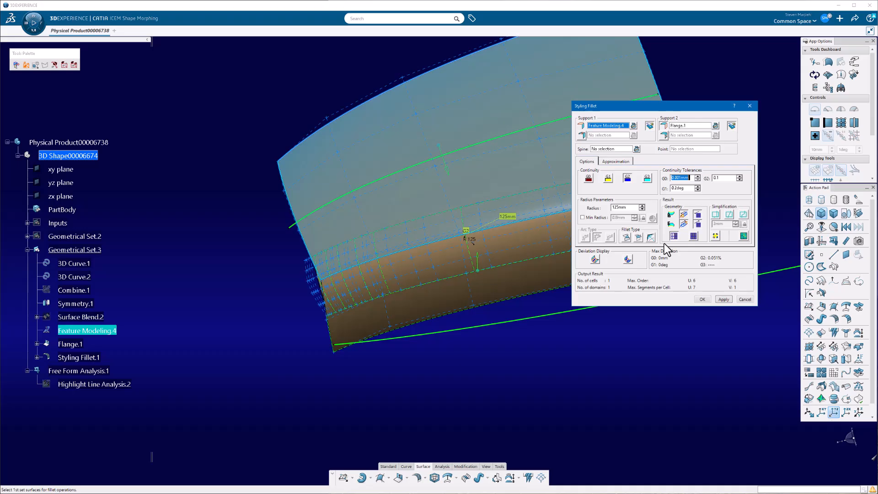
left_click(647, 178)
left_click(725, 298)
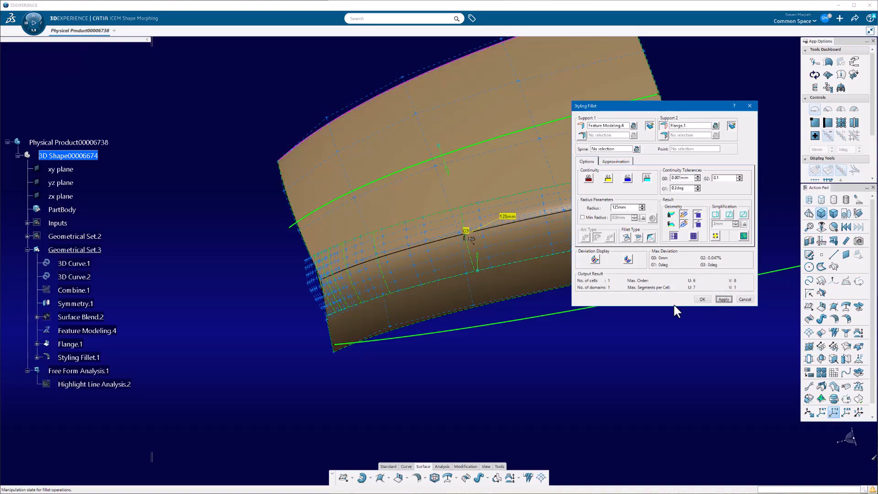
- Raise the styling fillet's maximum approximation order in the trace direction to 8 and recompute the fillet
middle_click_drag(402, 304, 558, 243)
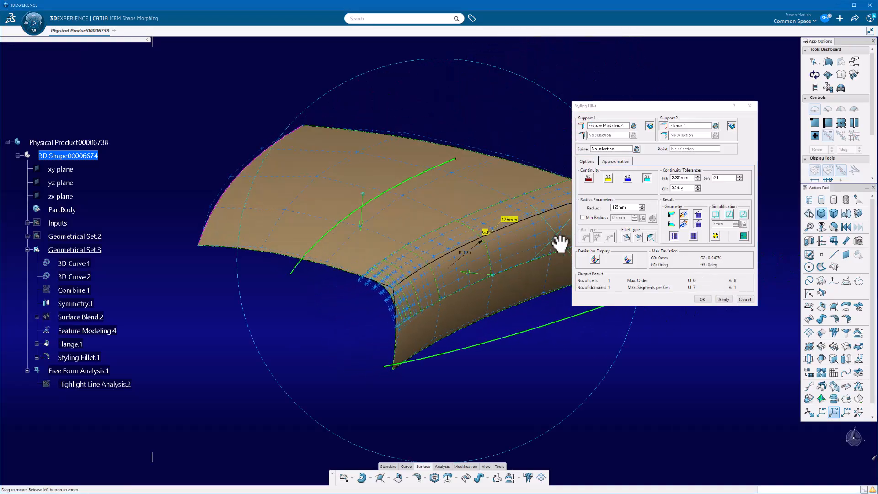
middle_click_drag(417, 290, 390, 310)
left_click(616, 162)
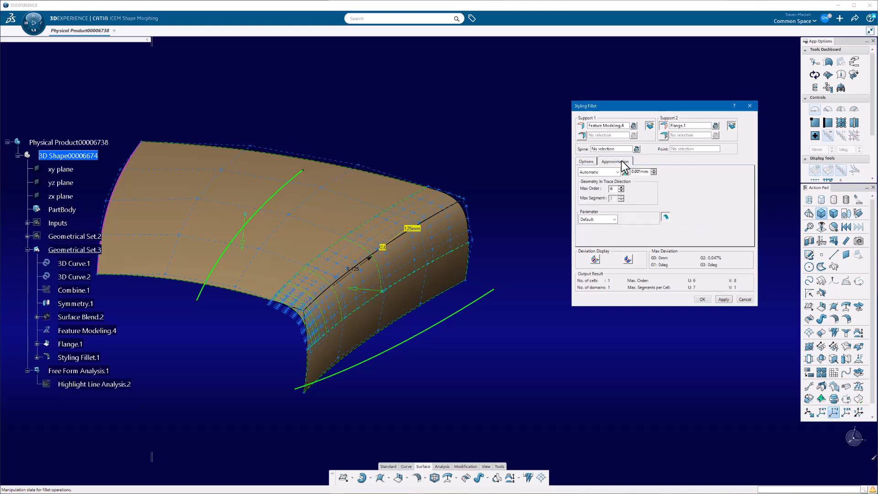
mouse_move(459, 328)
middle_mouse_down()
mouse_move(490, 304)
mouse_move(470, 345)
mouse_move(562, 329)
mouse_move(560, 283)
mouse_move(539, 268)
mouse_move(435, 344)
mouse_move(451, 333)
middle_mouse_up()
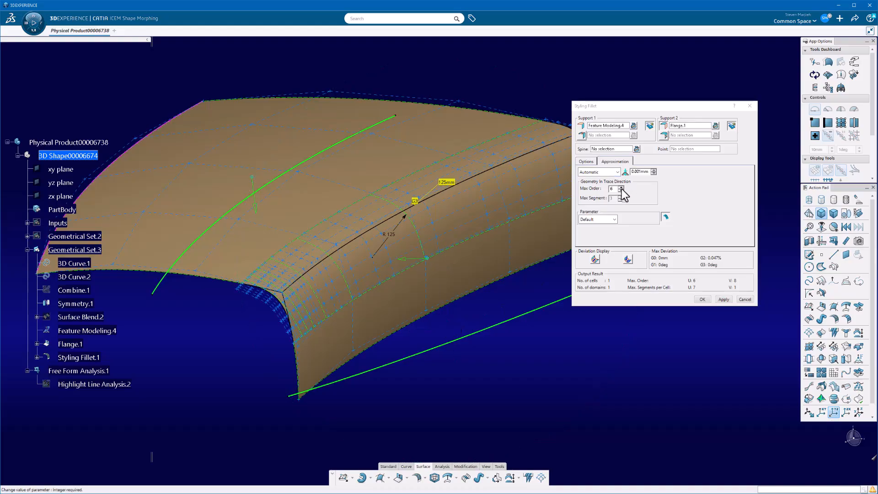
left_click(621, 187)
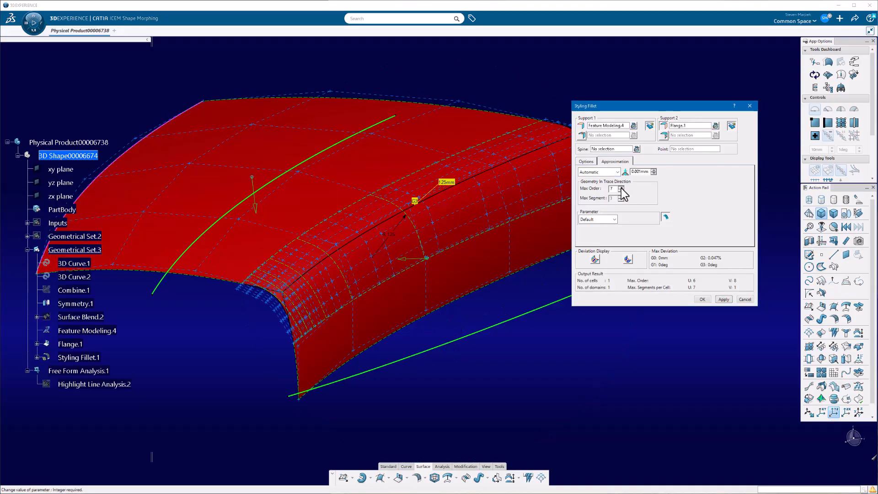
left_click(722, 300)
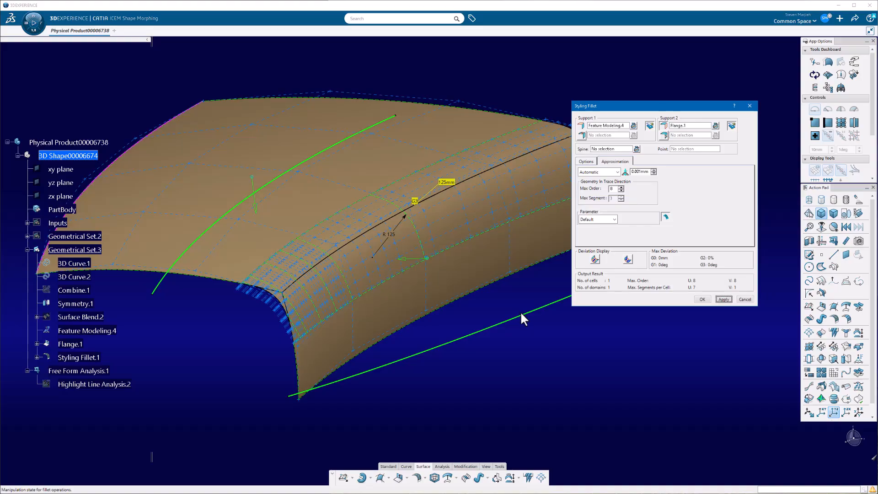
- Switch the fillet's approximation mode to Manual with a maximum of 1 segment in the trace direction, and recompute it
left_click(609, 220)
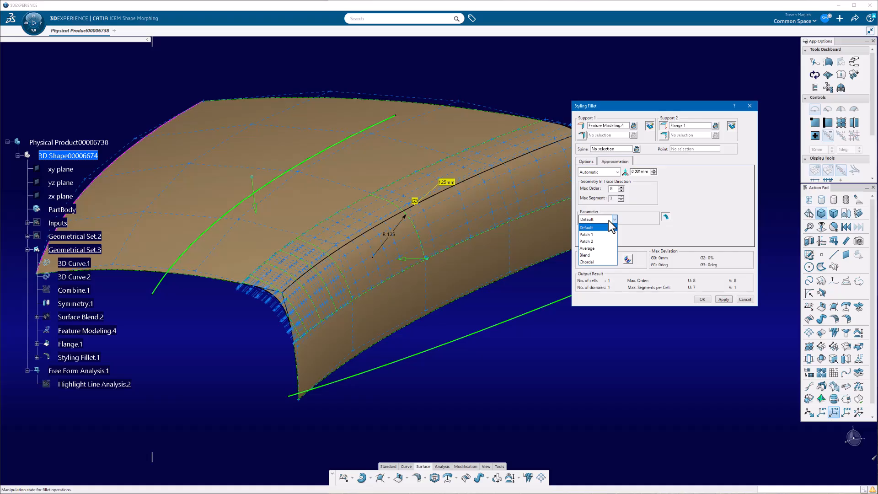
left_click(699, 204)
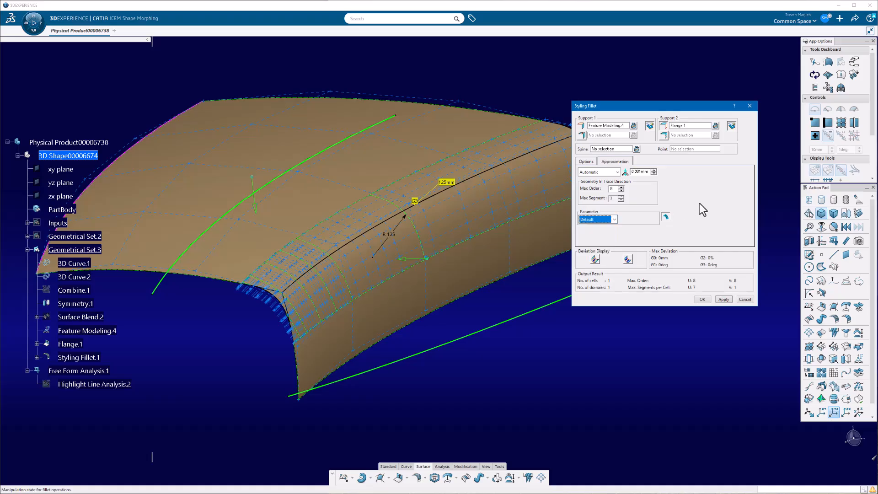
left_click(609, 173)
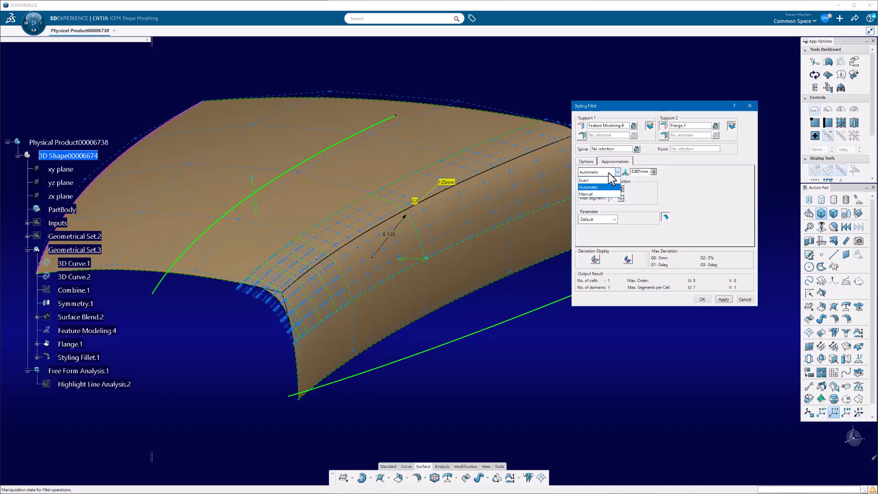
left_click(589, 193)
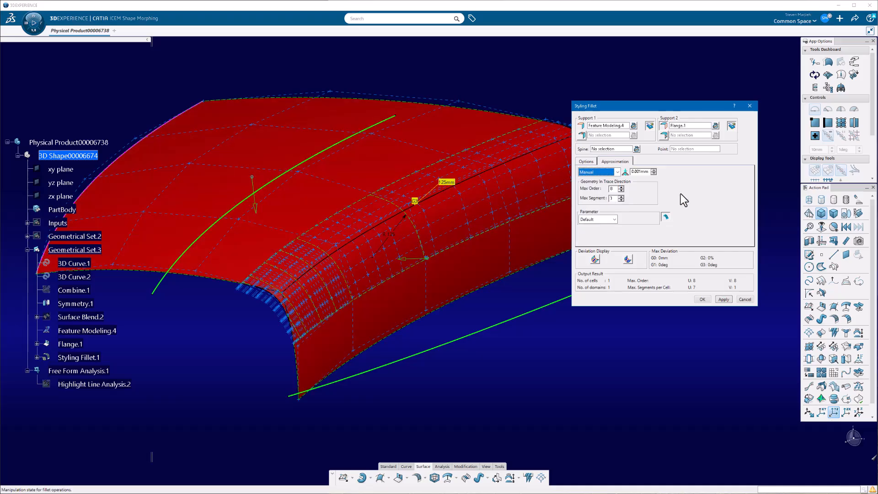
left_click(620, 200)
left_click(621, 200)
left_click(721, 300)
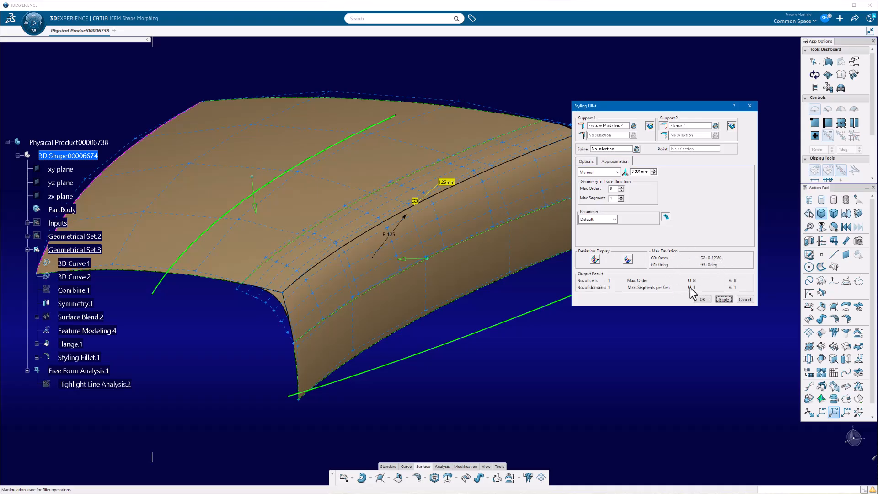
- Change the styling fillet's result geometry so its ends extend untrimmed past the supports' borders, and finish the fillet
left_click_drag(681, 106, 705, 106)
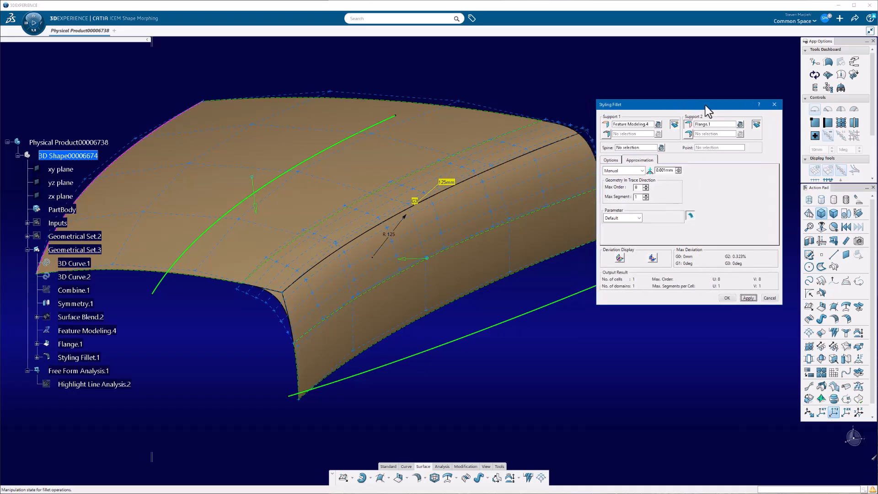
middle_click_drag(490, 147, 434, 139)
middle_click_drag(481, 272, 423, 311)
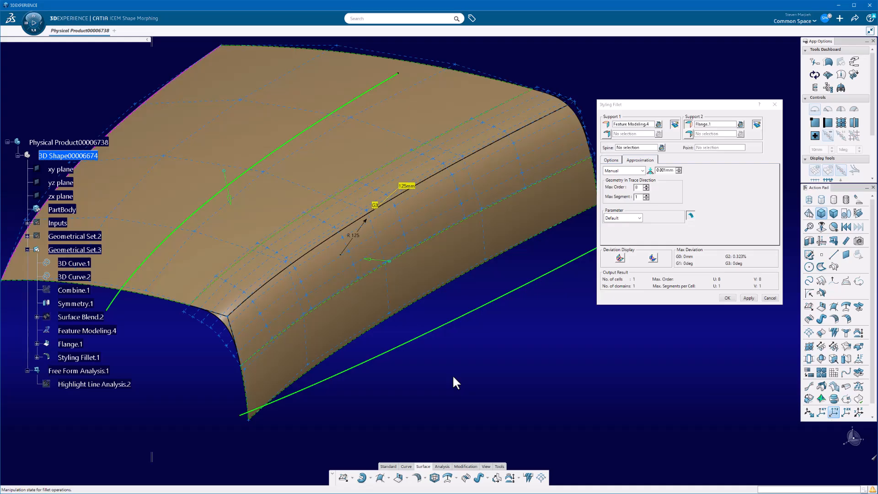
middle_click_drag(429, 365, 564, 177)
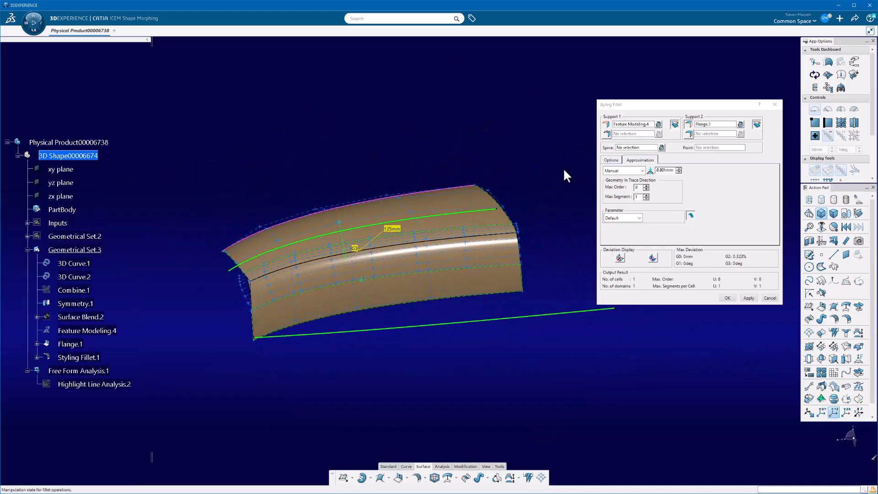
left_click_drag(650, 108, 665, 106)
middle_click_drag(261, 298, 296, 314)
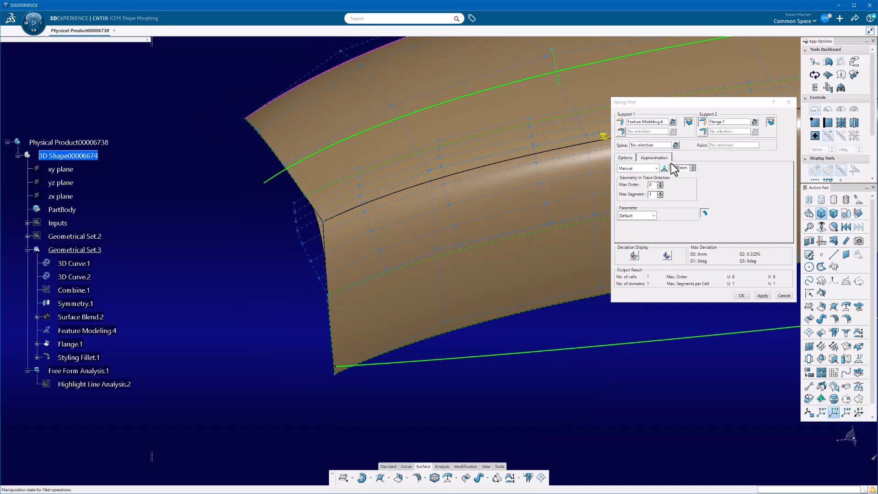
left_click(627, 158)
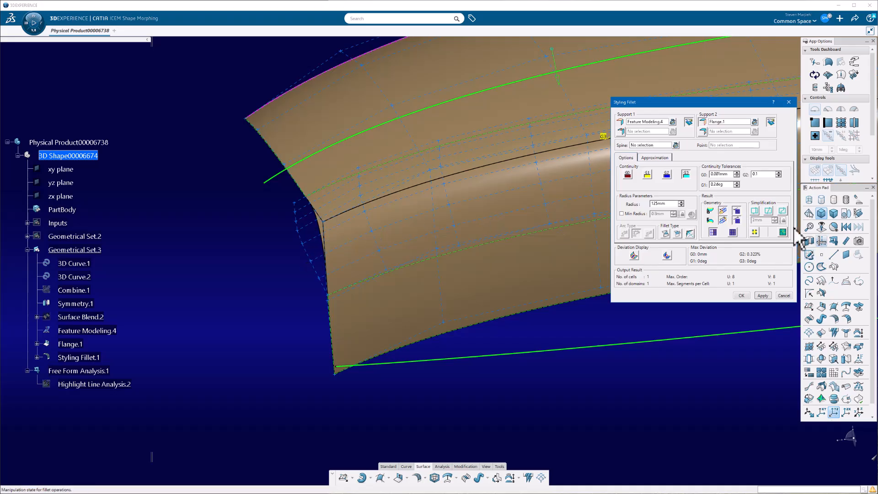
left_click(737, 226)
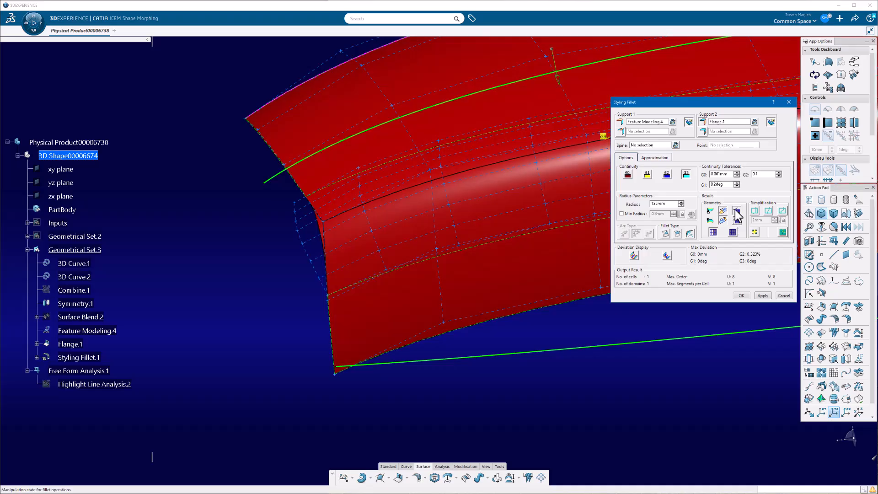
left_click(762, 296)
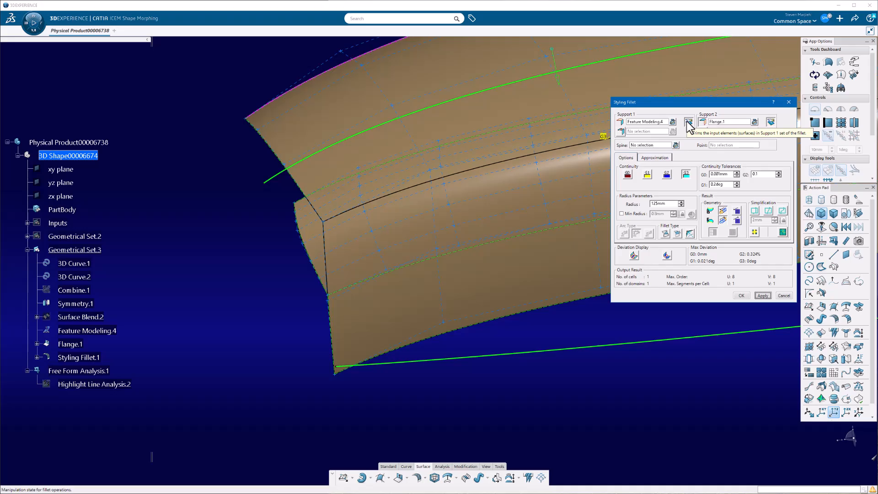
middle_click_drag(506, 155, 452, 220)
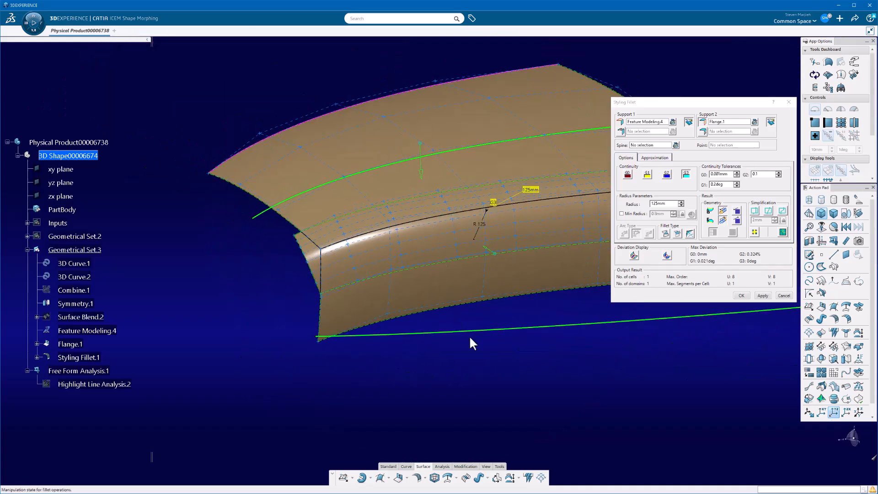
left_click(740, 296)
- Turn off the control points and segmentation display on the faces of the styling fillet surface
middle_click_drag(435, 374, 568, 350)
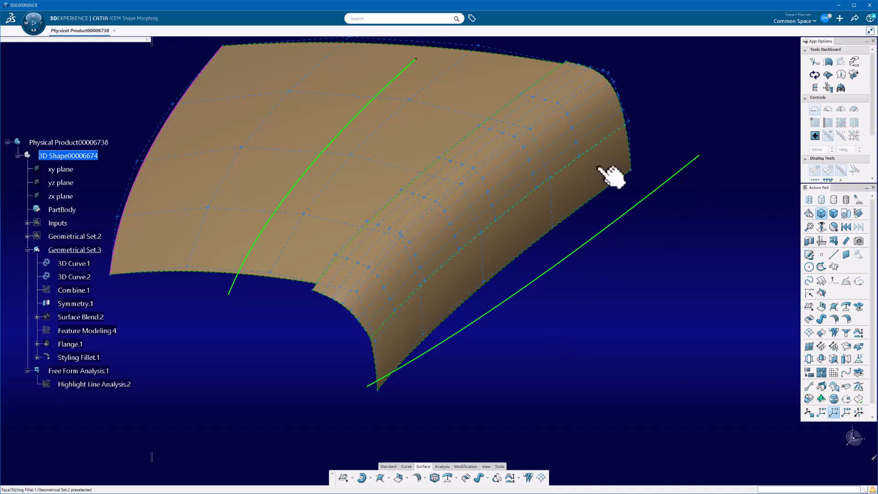
left_click(568, 153)
left_click(827, 75)
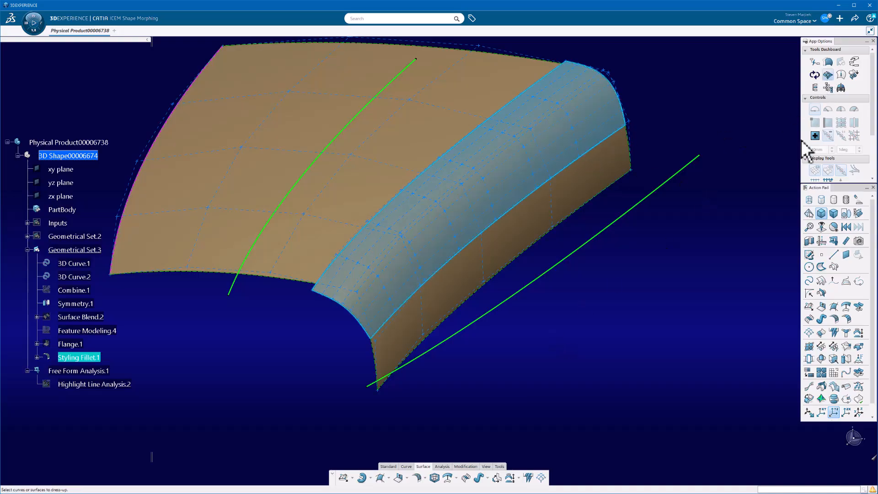
left_click(681, 206)
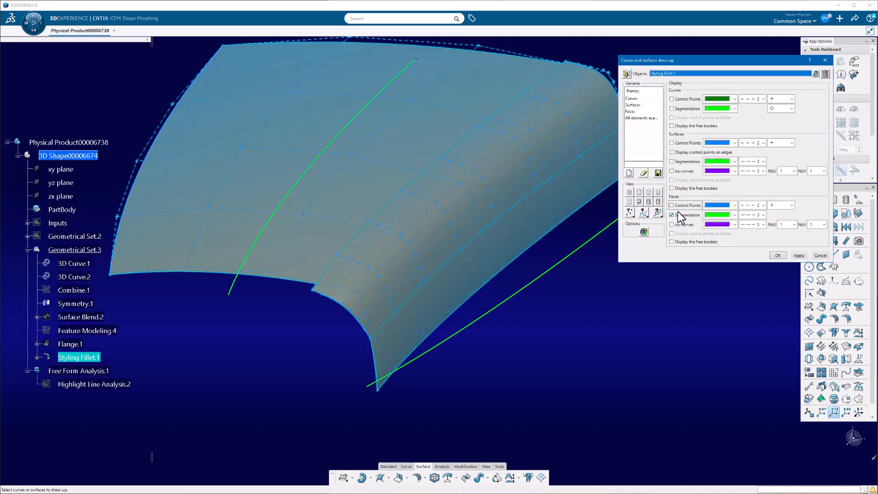
left_click(681, 214)
left_click(799, 256)
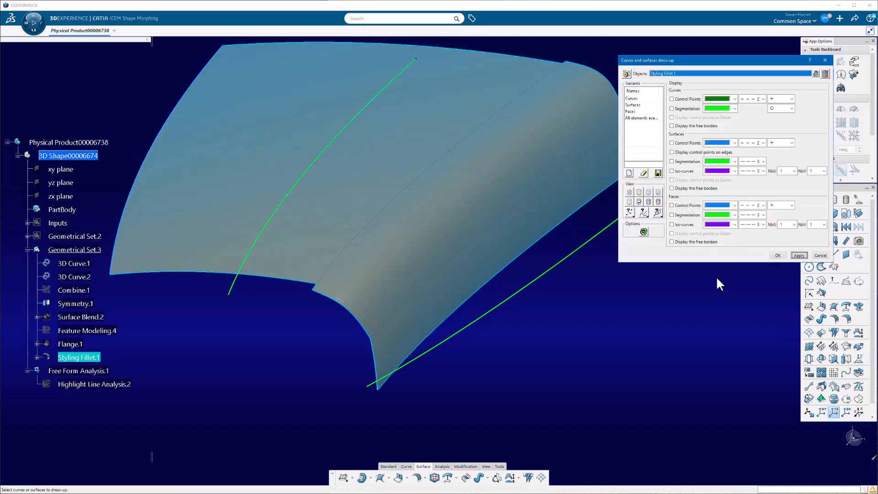
left_click(778, 256)
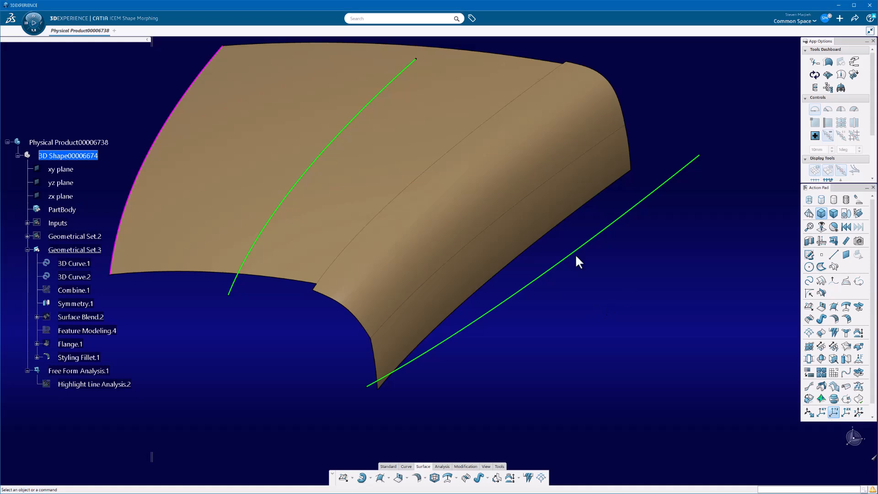
- Show the existing highlight line analysis and check the line flow across the G3 fillet
scroll(575, 253, "down", 5)
middle_click_drag(597, 304, 451, 329)
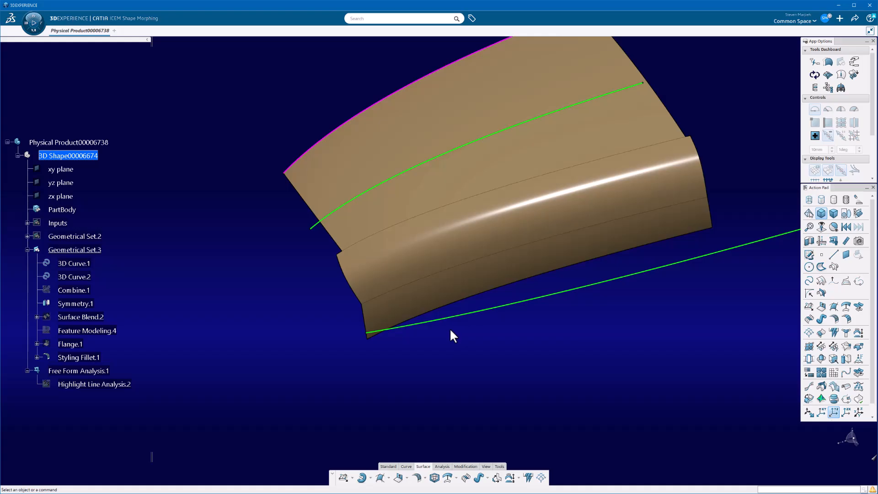
right_click(88, 389)
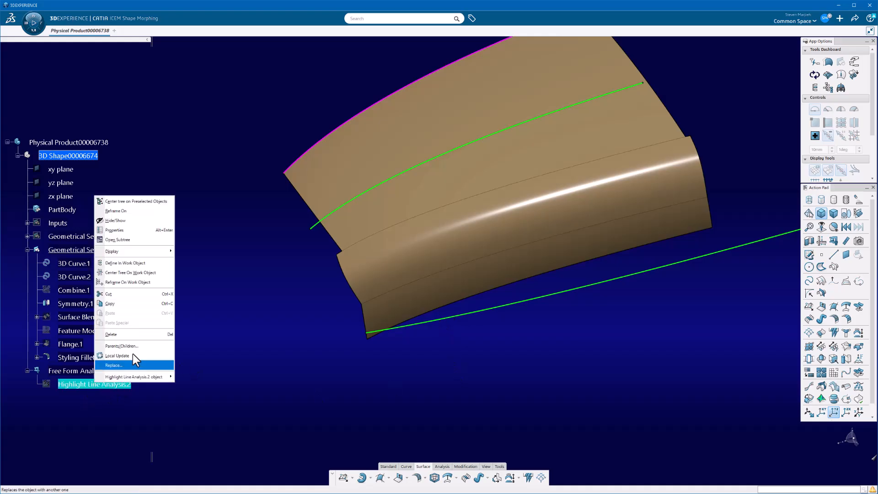
left_click(129, 227)
middle_click_drag(432, 394, 529, 342)
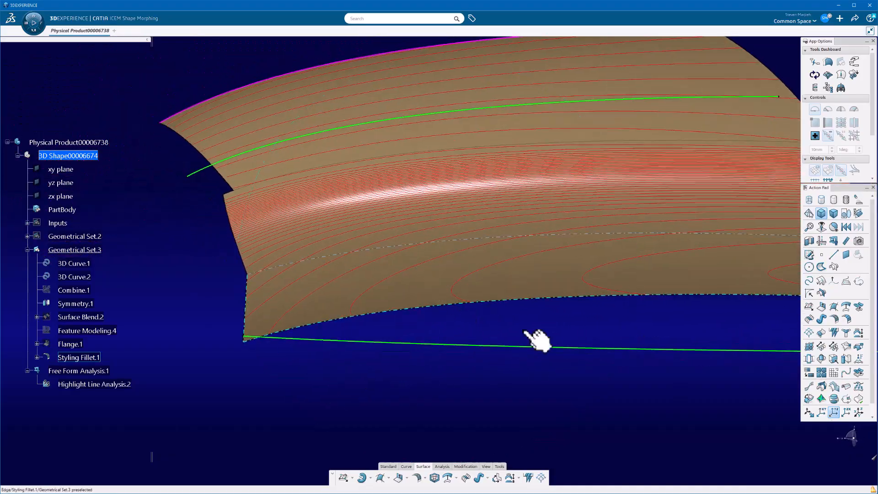
- Orient the view to the side of the part and set the compass's privileged plane to the most visible one
left_click(845, 432)
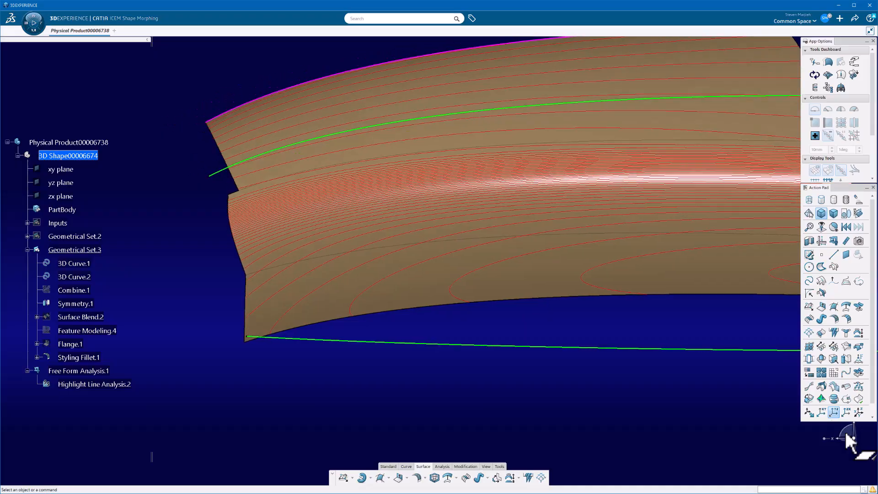
middle_click_drag(589, 328, 450, 356)
right_click(847, 433)
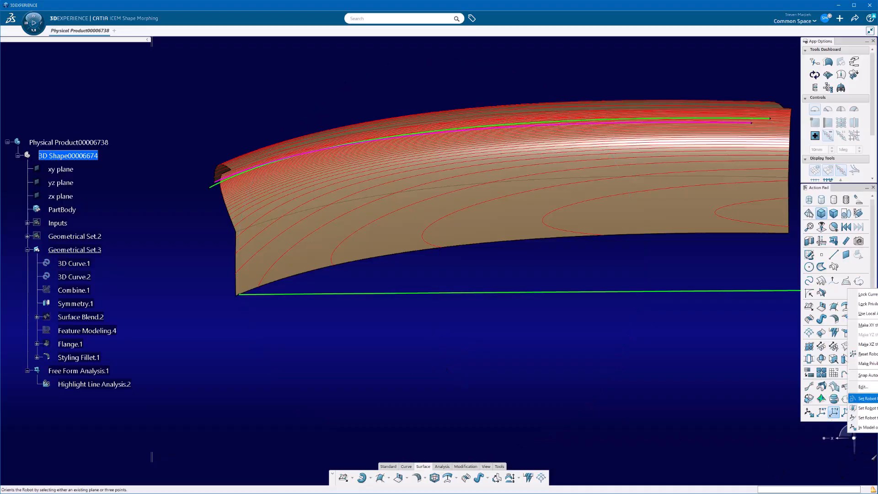
left_click(862, 364)
- Raise the end control point of the upper green 3D curve, lower its inner control point, and save the model locally
middle_click_drag(493, 198, 476, 192)
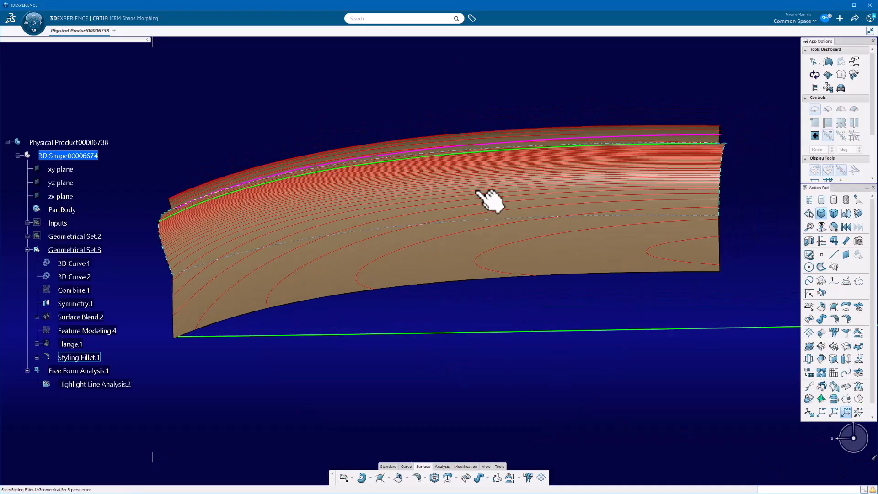
double_click(499, 153)
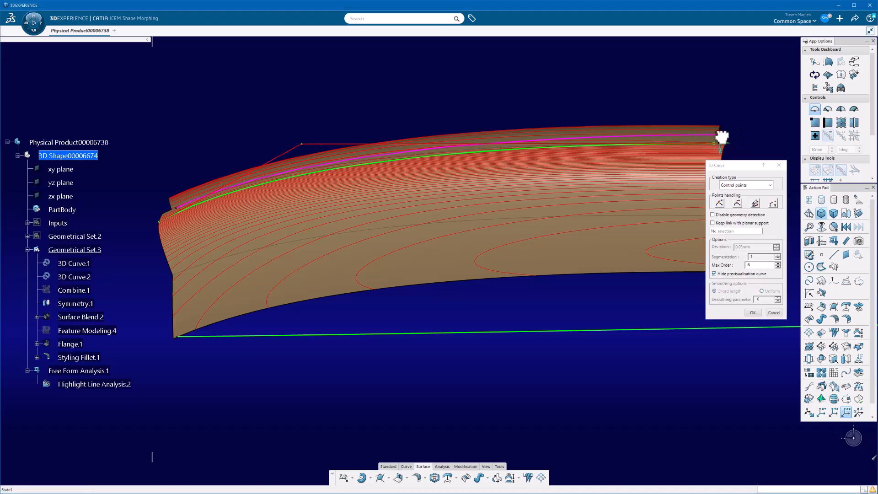
left_click_drag(721, 139, 715, 128)
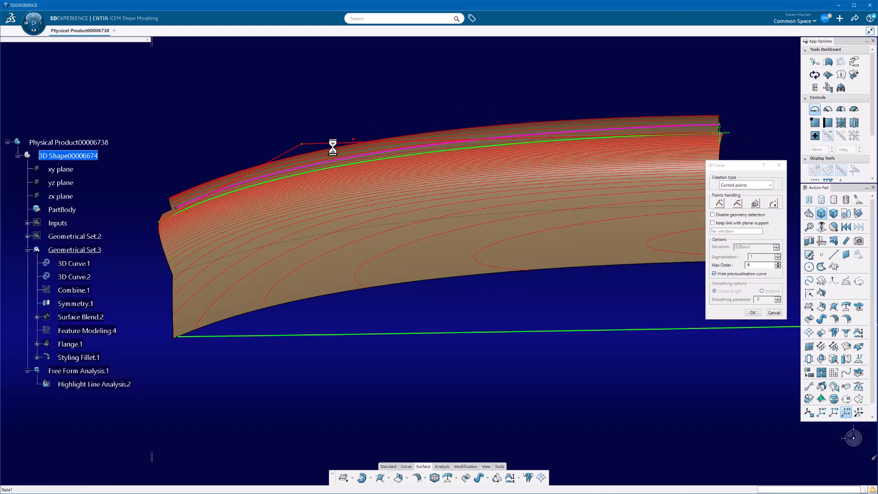
mouse_move(304, 152)
left_click_drag(304, 153, 303, 162)
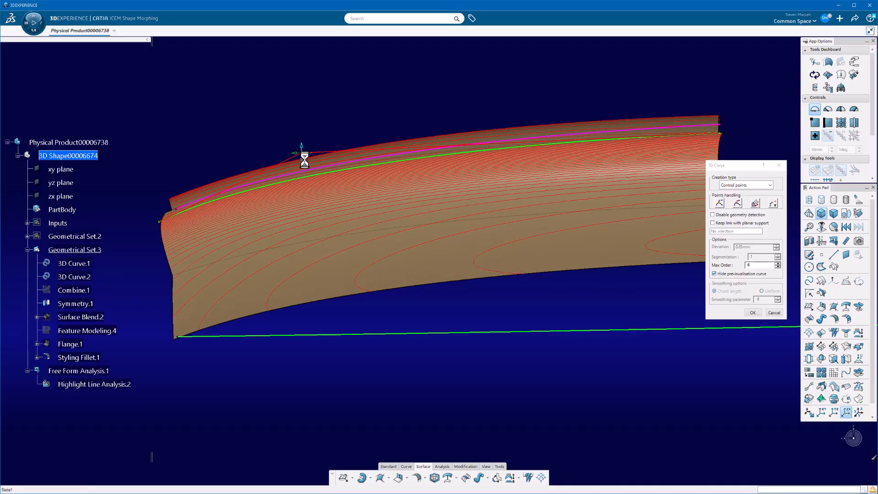
left_click(752, 313)
middle_click_drag(635, 408, 525, 287)
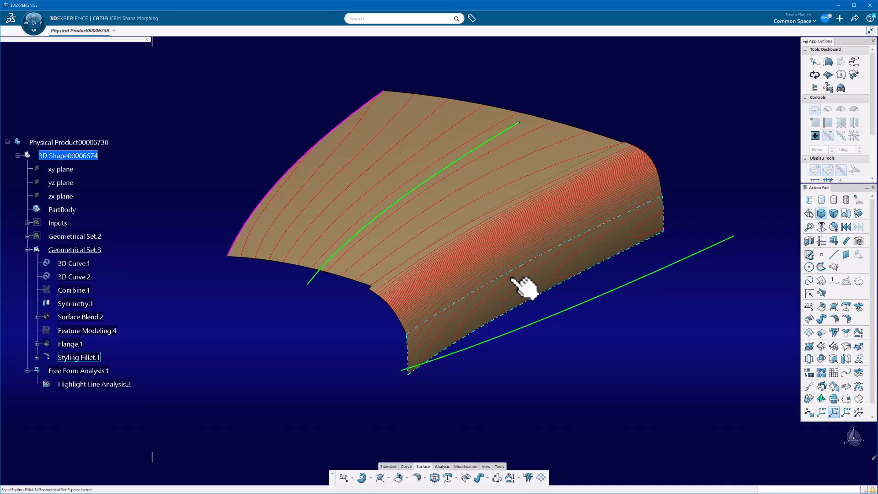
key("ctrl+s")
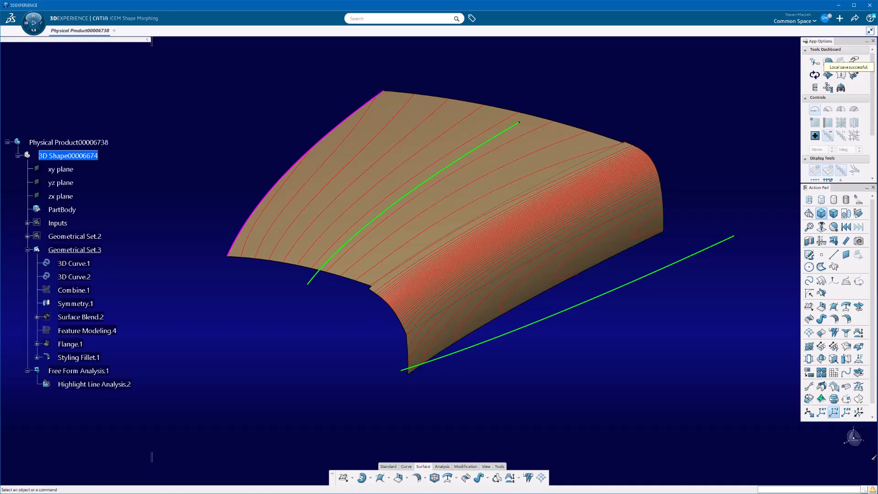
- Edit the Feature Modeling on the blend surface, moving a control point along its curved end edge to increase the crown
left_click(113, 332)
double_click(114, 333)
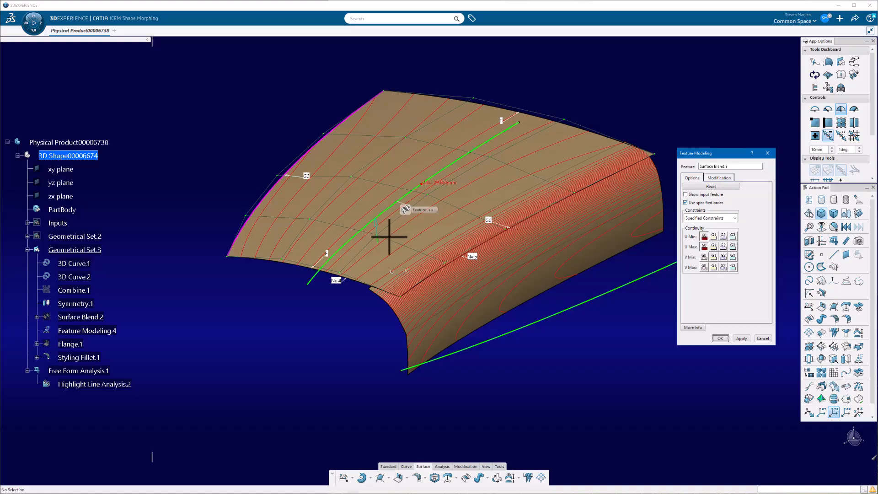
left_click(727, 180)
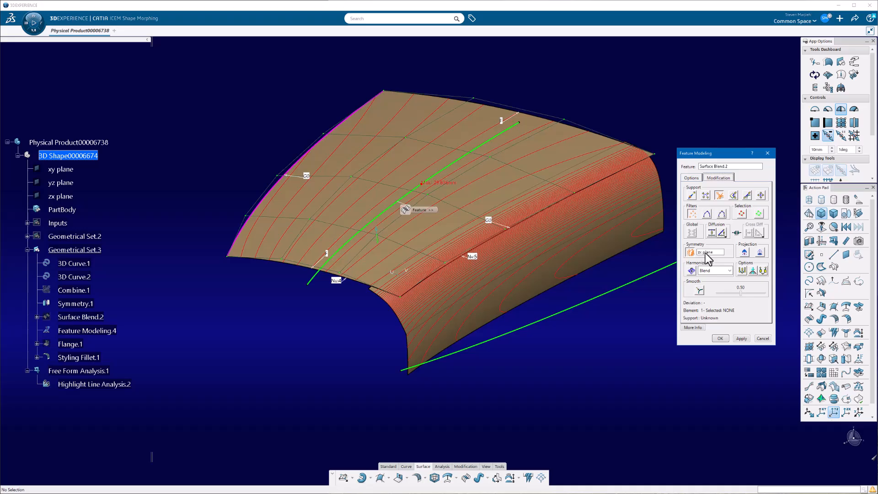
left_click(561, 103)
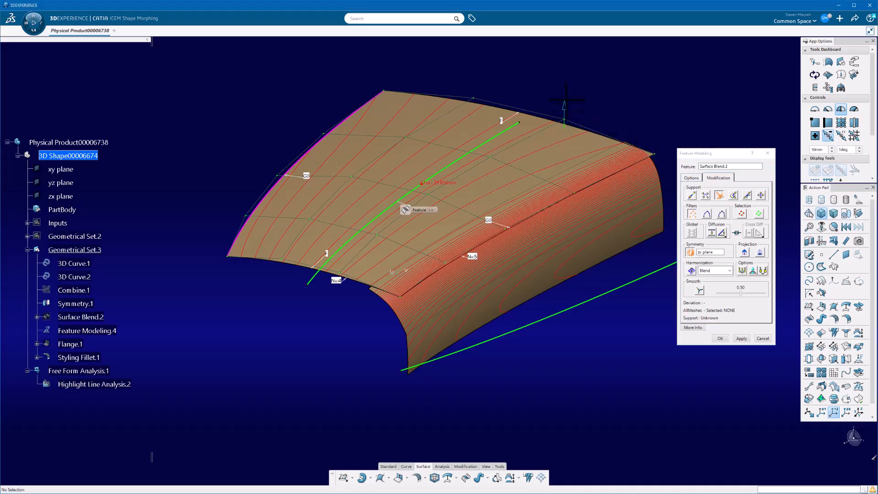
mouse_move(566, 99)
left_mouse_down()
mouse_move(562, 83)
mouse_move(570, 108)
left_mouse_up()
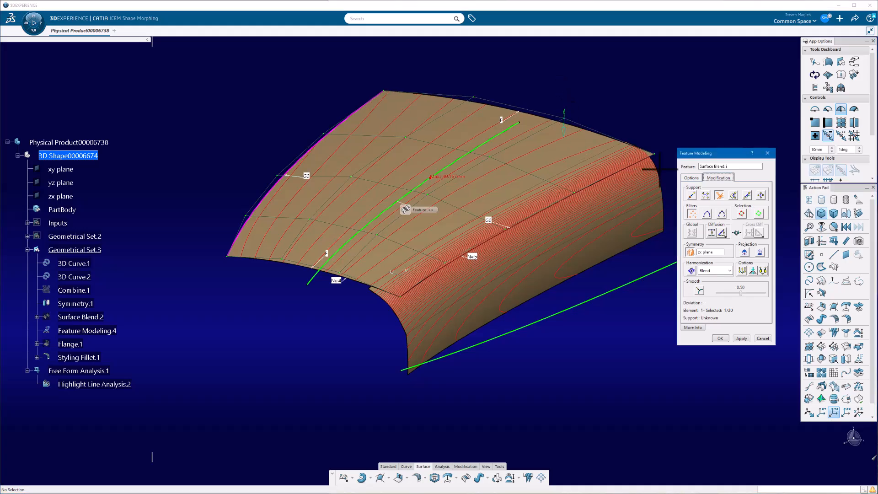
left_click(691, 178)
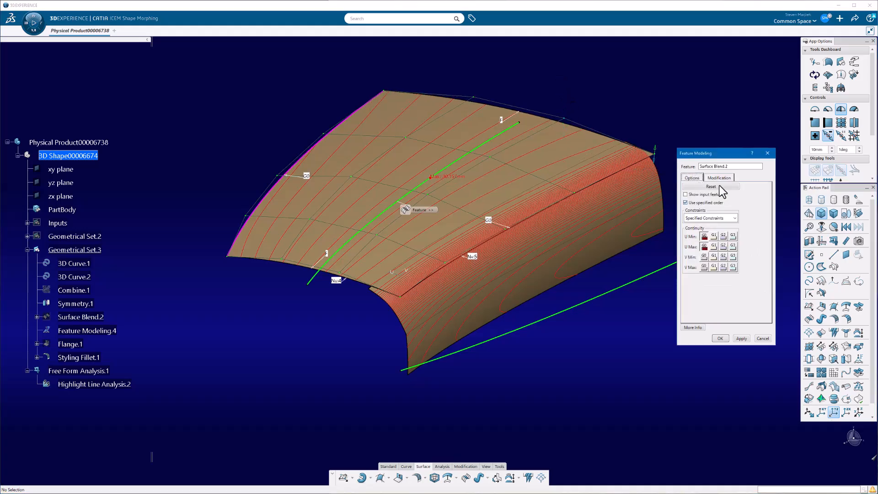
left_click(720, 339)
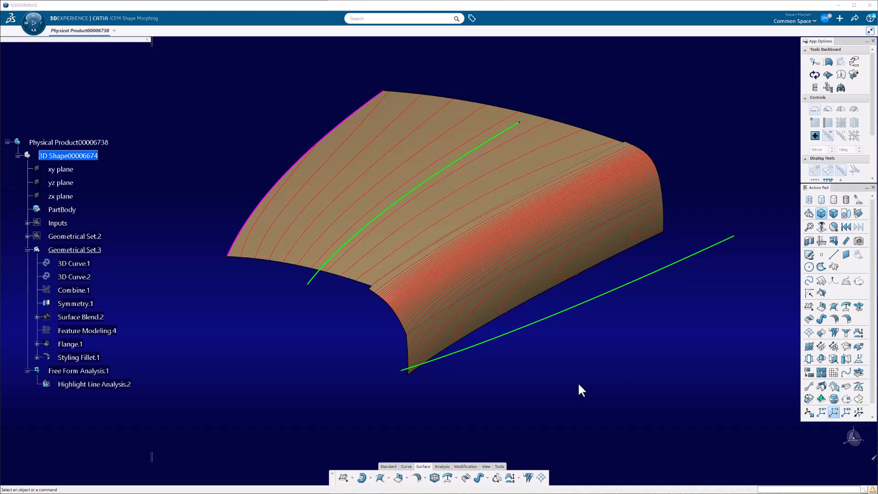
- Try resetting the control-point modifications in the blend surface's Feature Modeling, and discard the change
double_click(112, 333)
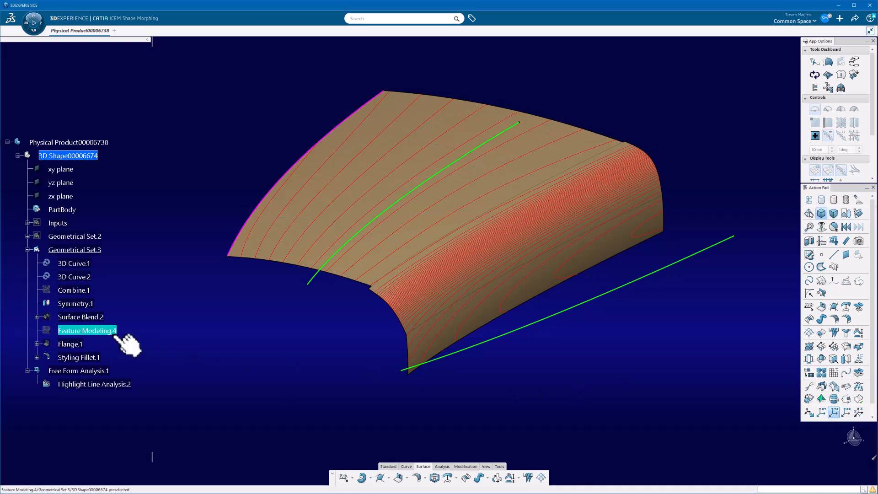
left_click(721, 180)
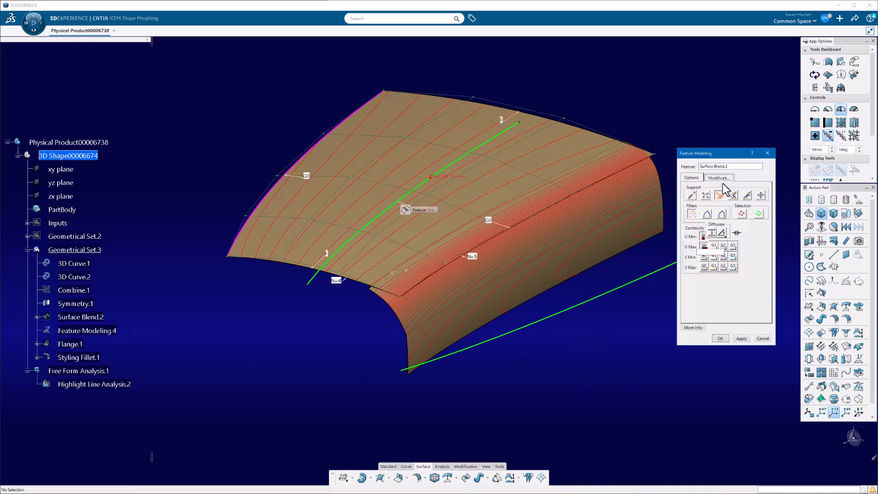
left_click(700, 179)
left_click(717, 185)
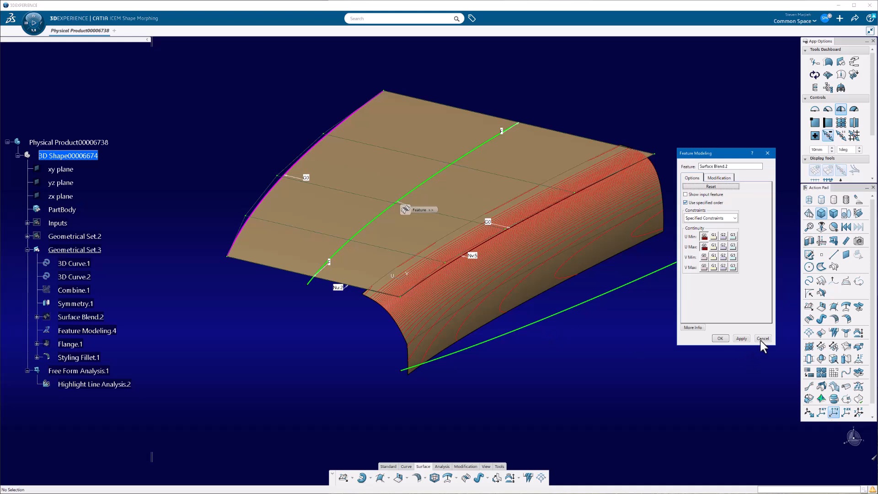
left_click(719, 338)
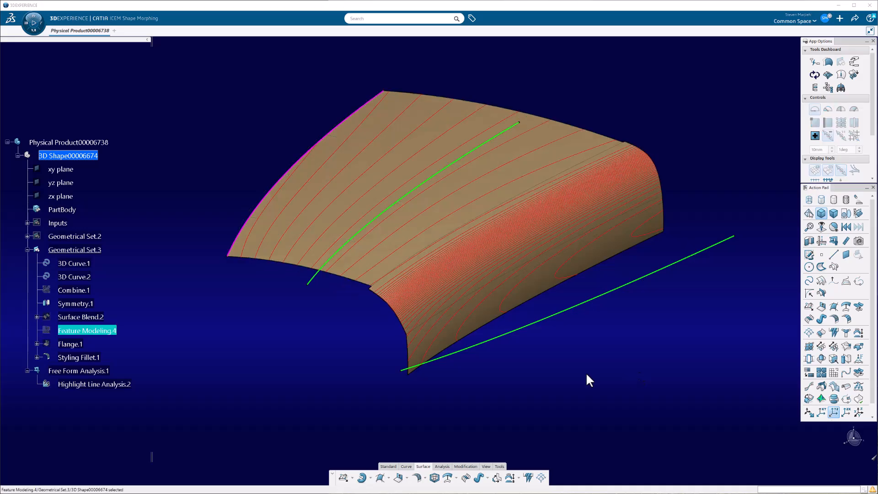